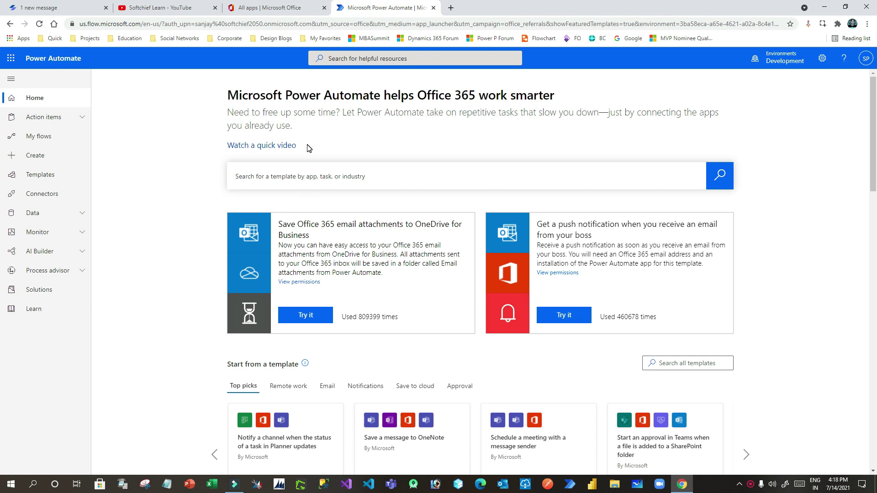
{"action": "scroll", "coordinate": [310, 174], "scroll_direction": "down", "scroll_amount": 5}
{"action": "scroll", "coordinate": [313, 206], "scroll_direction": "up", "scroll_amount": 5}
{"action": "scroll", "coordinate": [316, 214], "scroll_direction": "down", "scroll_amount": 15}
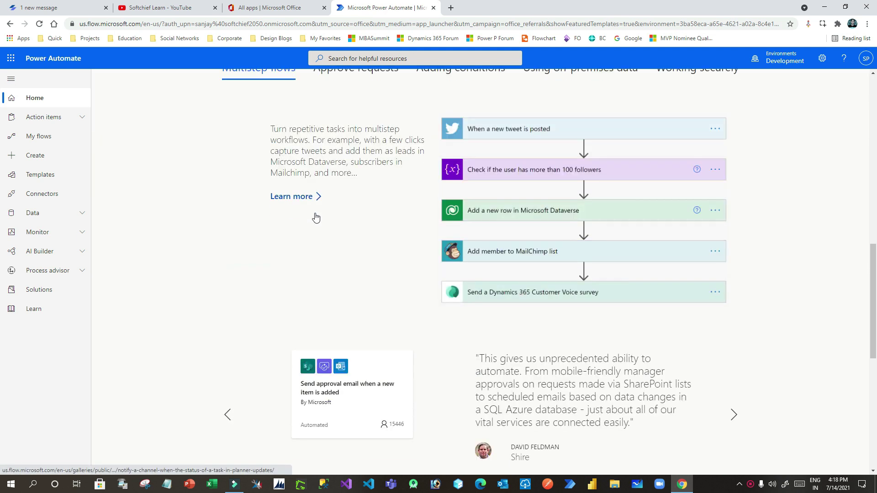
{"action": "scroll", "coordinate": [315, 216], "scroll_direction": "up", "scroll_amount": 5}
{"action": "scroll", "coordinate": [316, 215], "scroll_direction": "up", "scroll_amount": 1}
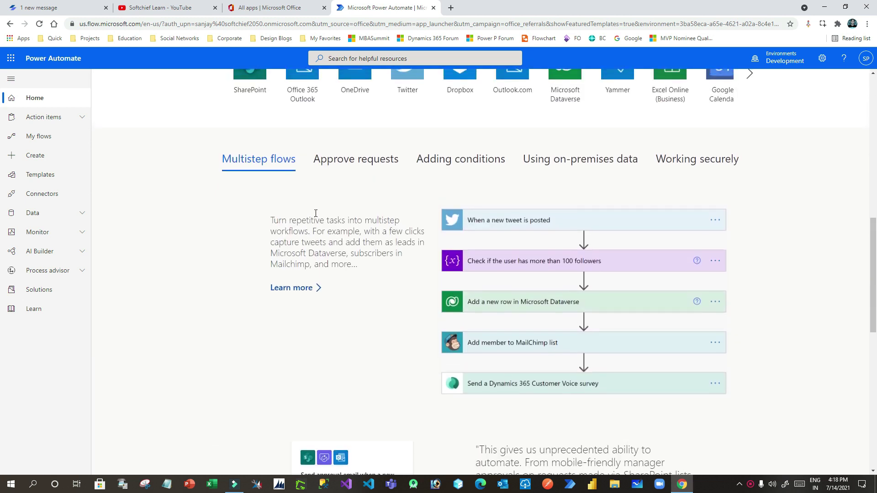
{"action": "scroll", "coordinate": [315, 216], "scroll_direction": "down", "scroll_amount": 1}
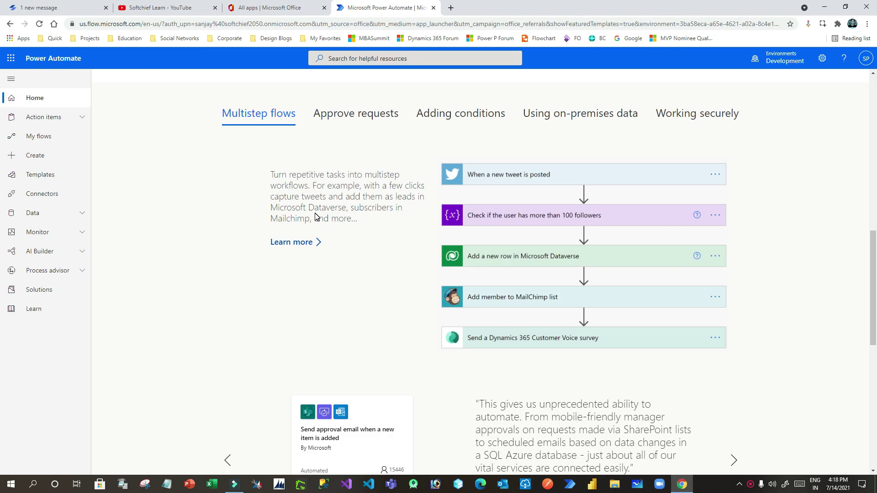
{"action": "scroll", "coordinate": [316, 216], "scroll_direction": "up", "scroll_amount": 10}
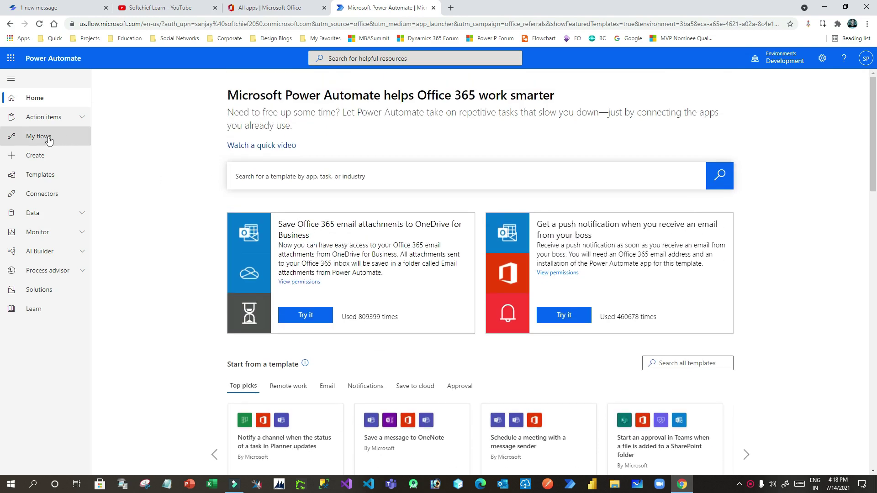
Create an instant cloud flow named "Get TExt" that uses the "Manually trigger a flow" trigger
{"action": "left_click", "coordinate": [39, 156]}
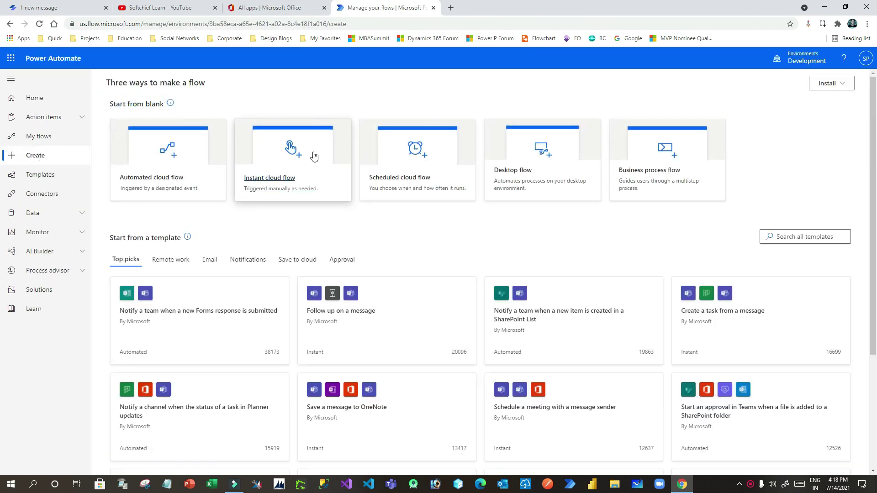
{"action": "left_click", "coordinate": [314, 157]}
{"action": "left_click", "coordinate": [530, 178]}
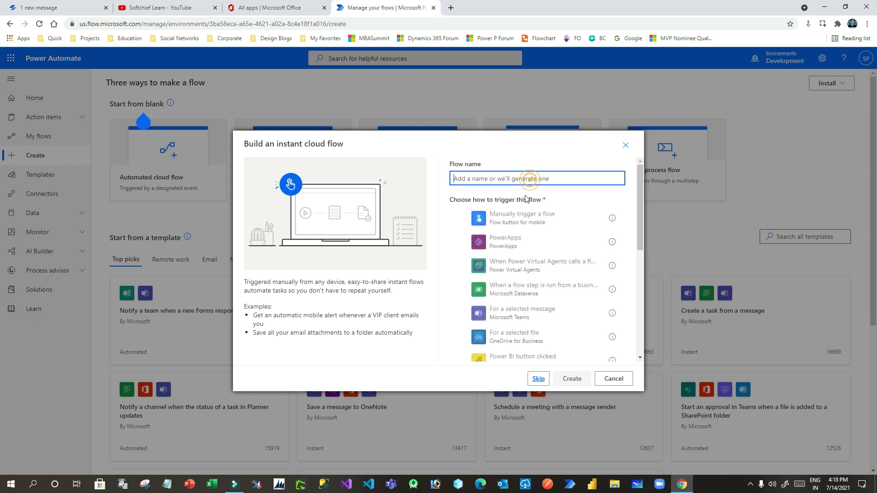
{"action": "left_click", "coordinate": [506, 219]}
{"action": "left_click", "coordinate": [527, 179]}
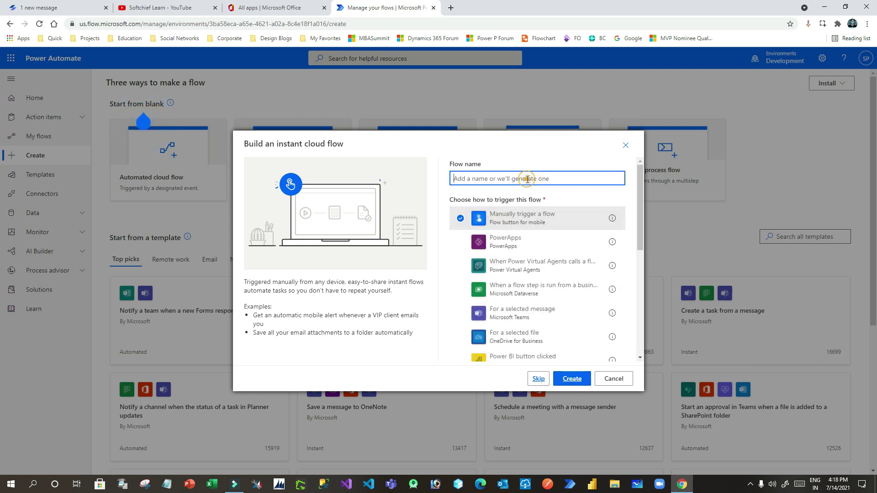
{"action": "type", "text": "T"}
{"action": "key", "text": "BackSpace"}
{"action": "type", "text": "Get TExt"}
{"action": "left_click", "coordinate": [572, 379]}
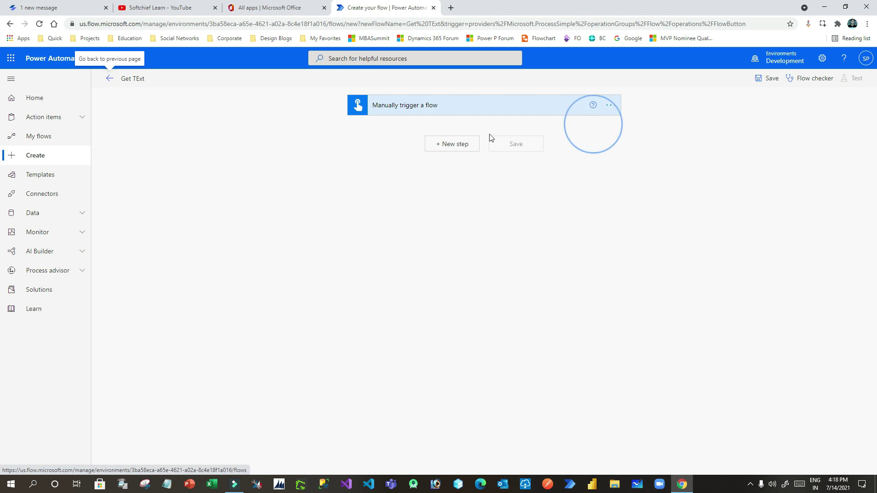
Add a new step below the manual trigger and search its connectors and actions for "lead"
{"action": "left_click", "coordinate": [451, 146]}
{"action": "left_click", "coordinate": [433, 167]}
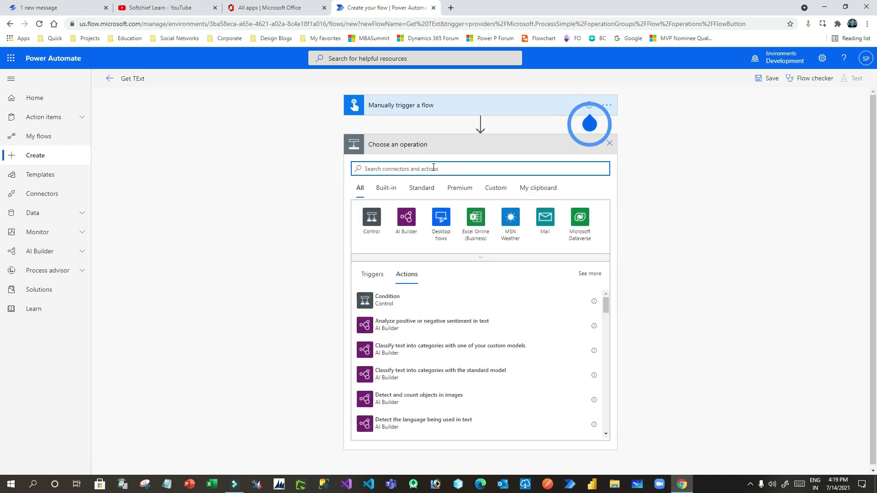
{"action": "type", "text": "lead"}
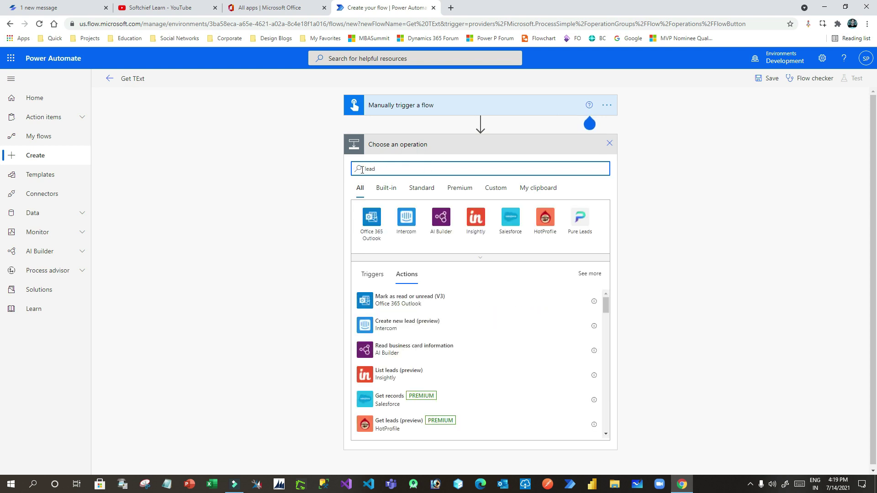
Open Power Apps from the Office 365 apps page and switch to the Development environment
{"action": "left_click", "coordinate": [281, 8]}
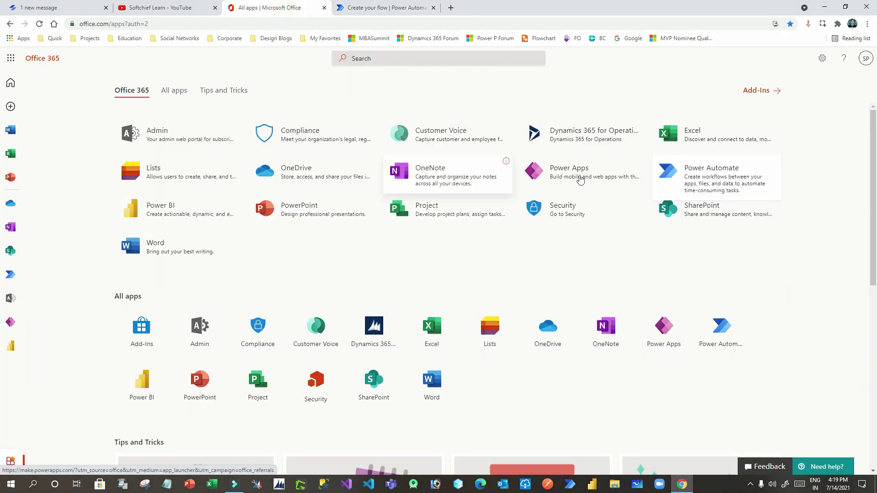
{"action": "left_click", "coordinate": [529, 179]}
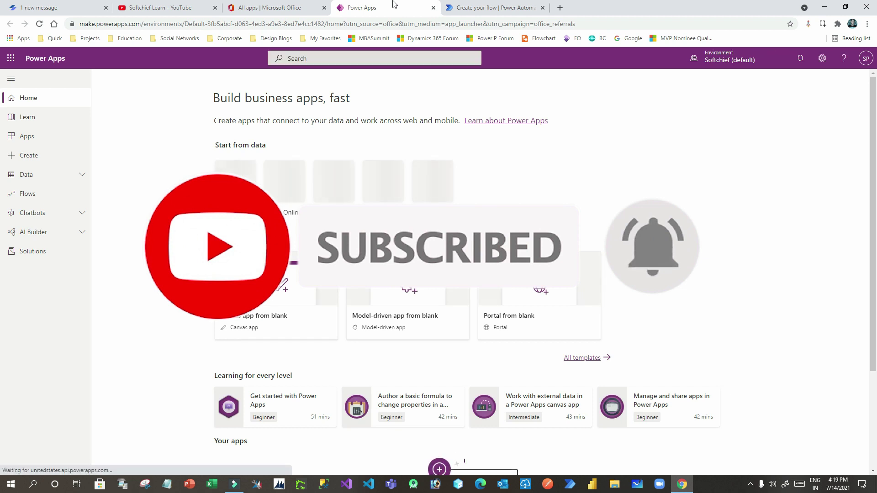
{"action": "left_click", "coordinate": [721, 60]}
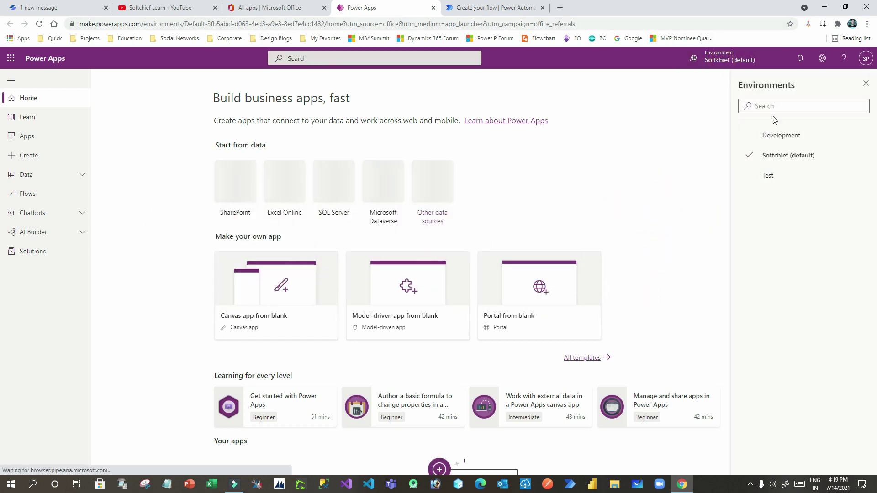
{"action": "left_click", "coordinate": [786, 139]}
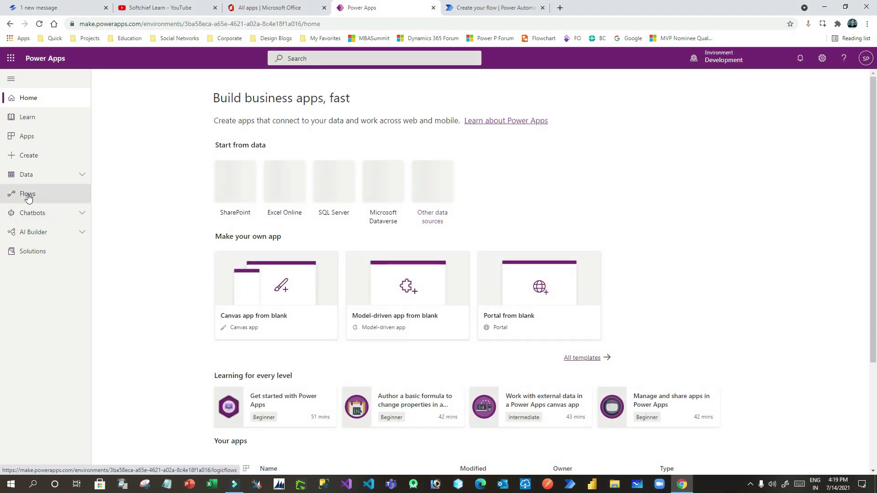
Look through the list of apps available in the Development environment
{"action": "left_click", "coordinate": [37, 139]}
{"action": "scroll", "coordinate": [191, 366], "scroll_direction": "down", "scroll_amount": 3}
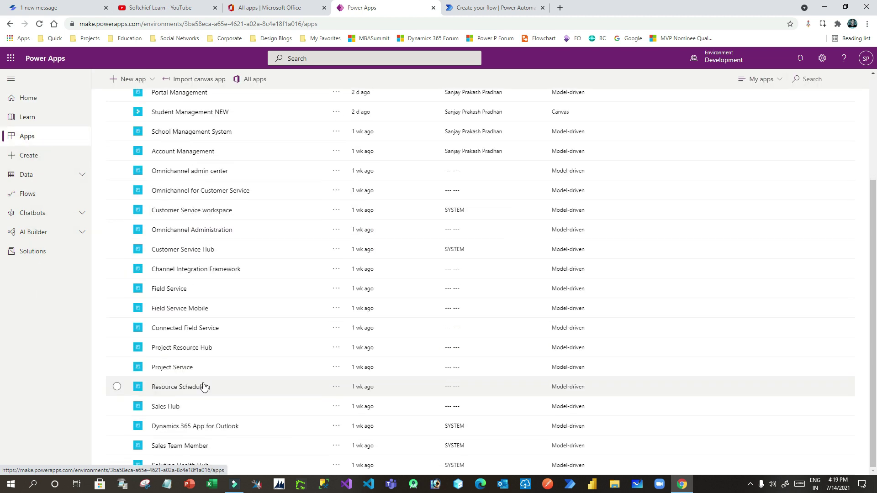
{"action": "scroll", "coordinate": [180, 407], "scroll_direction": "up", "scroll_amount": 3}
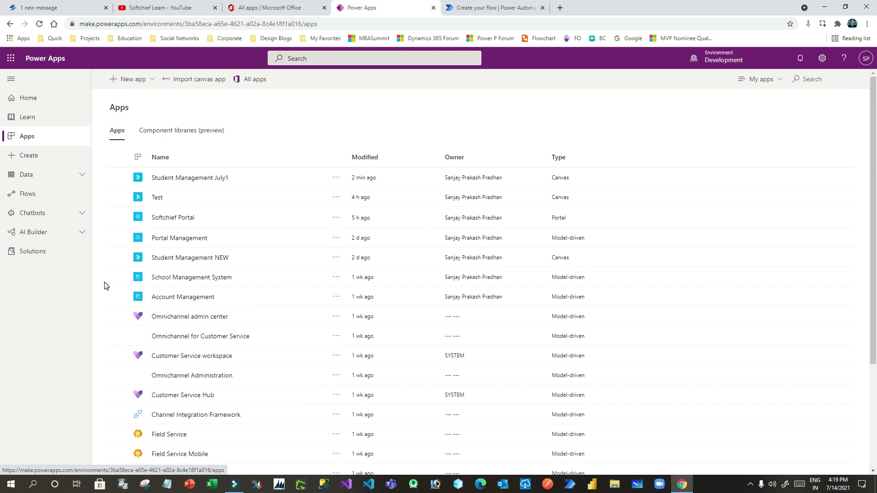
Show the environment's tables, search them for "lead" and widen the table view to All
{"action": "left_click", "coordinate": [37, 178]}
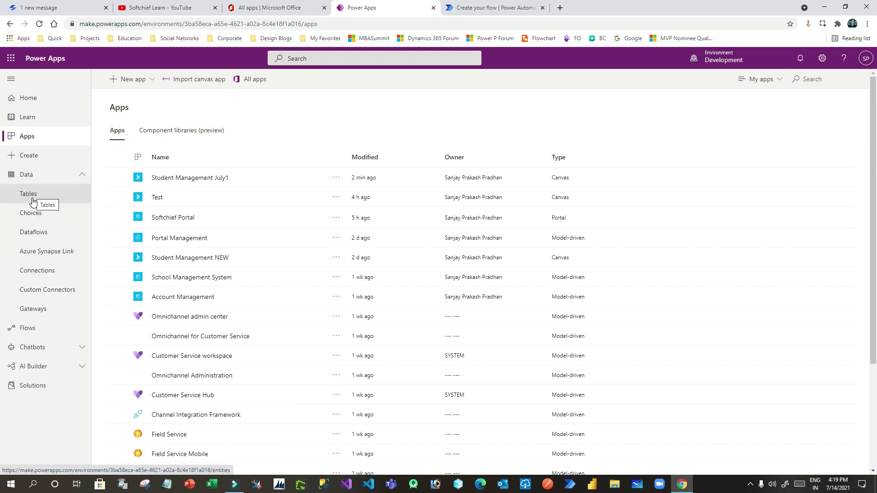
{"action": "left_click", "coordinate": [33, 195]}
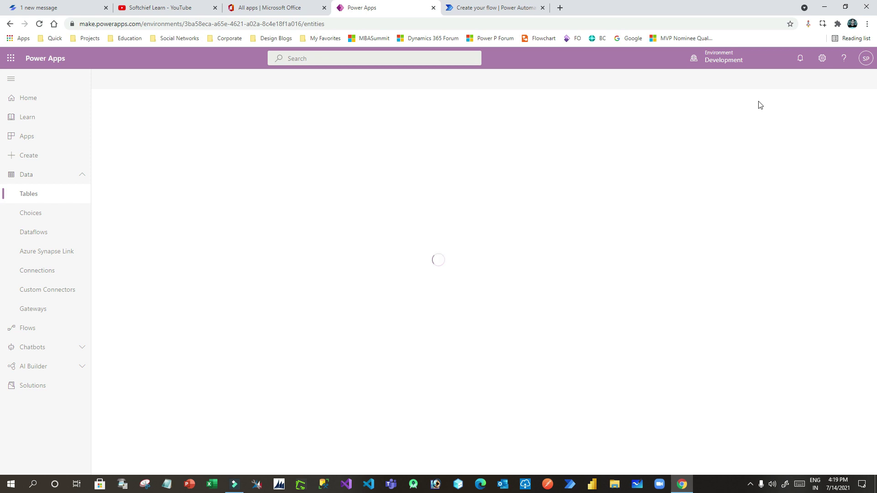
{"action": "left_click", "coordinate": [825, 80]}
{"action": "type", "text": "lead"}
{"action": "left_click", "coordinate": [776, 79]}
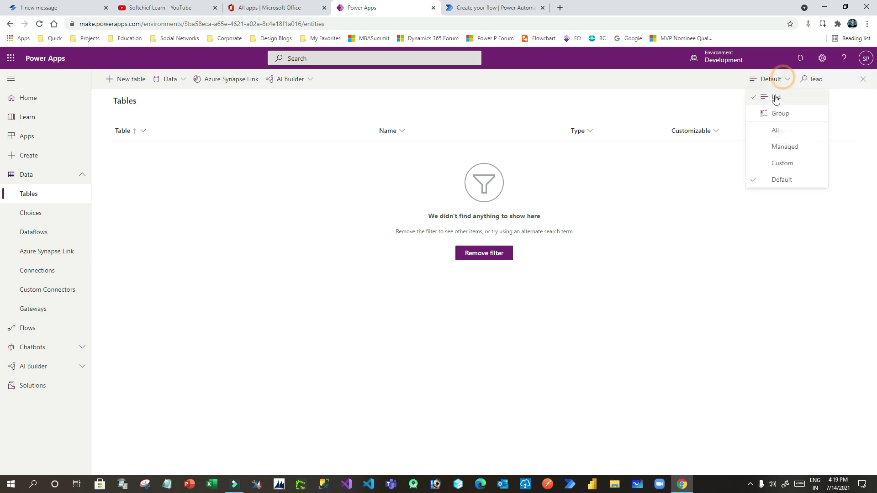
{"action": "left_click", "coordinate": [774, 130]}
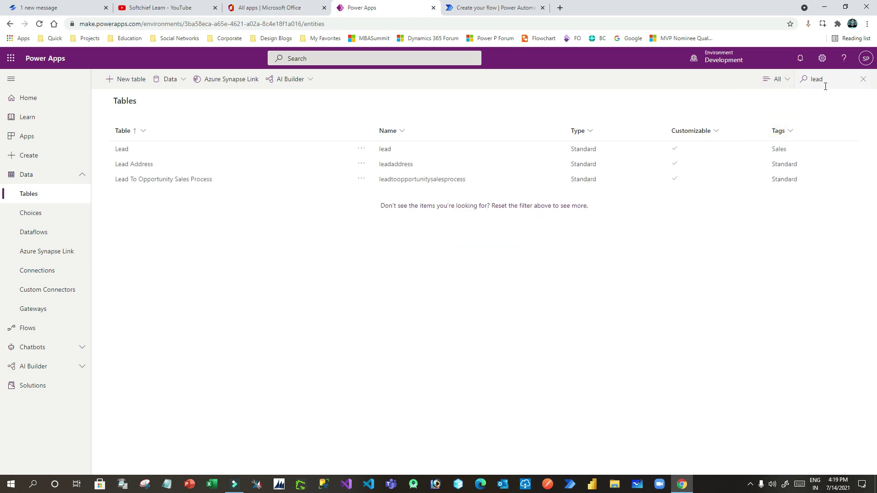
Display the Lead table's data and open the lead with topic "Interested in some new cell phones" for editing
{"action": "left_click", "coordinate": [120, 150]}
{"action": "left_click", "coordinate": [419, 121]}
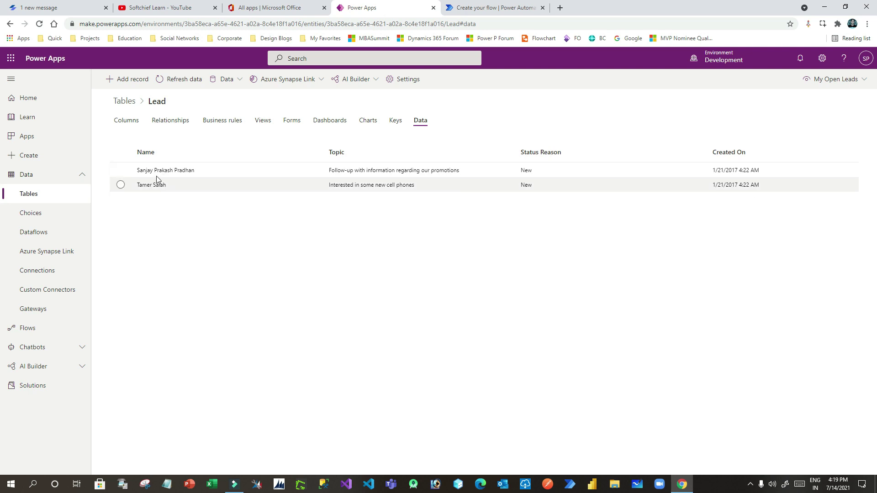
{"action": "left_click", "coordinate": [138, 183]}
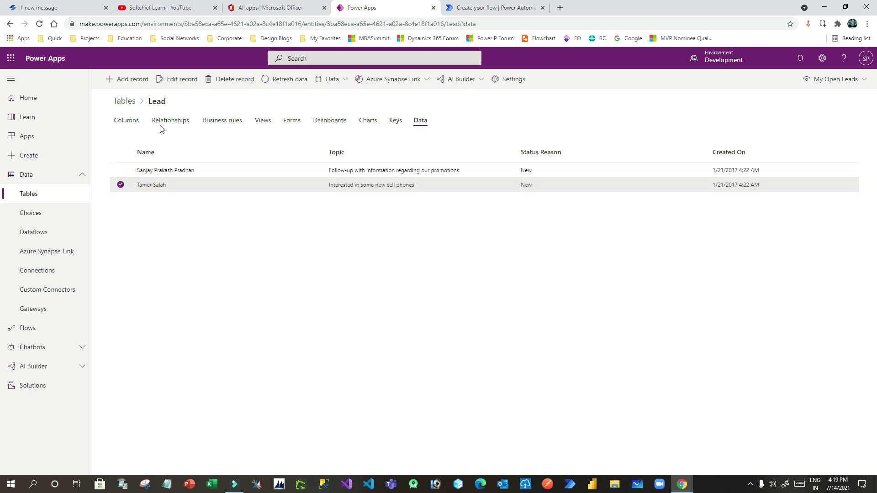
{"action": "left_click", "coordinate": [180, 80]}
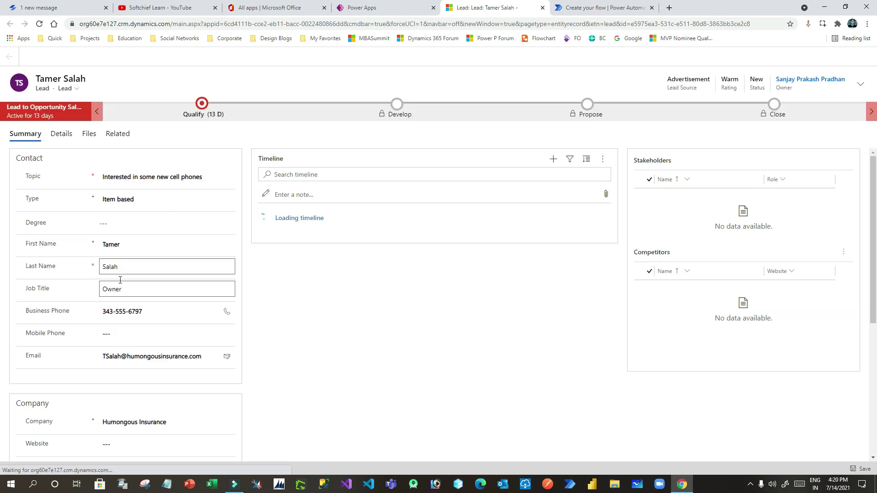
Examine the lead's header fields, including the choices offered for Lead Source and Rating
{"action": "left_click", "coordinate": [687, 86]}
{"action": "left_click", "coordinate": [688, 87]}
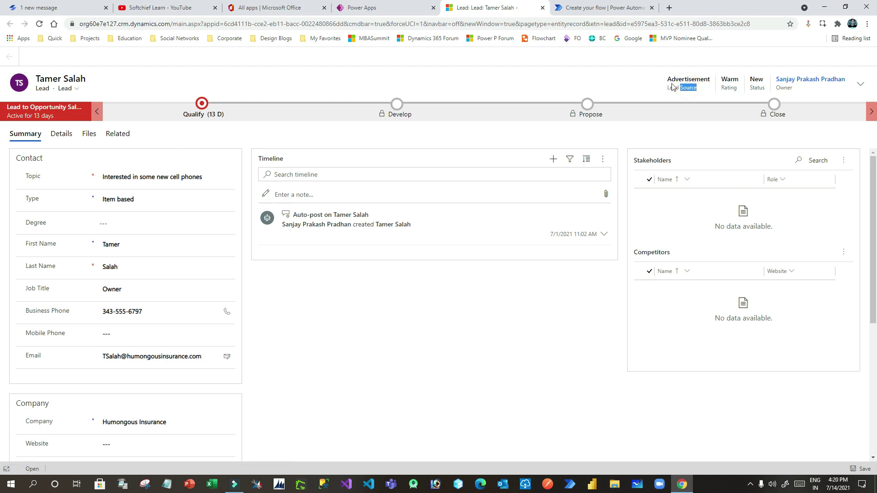
{"action": "left_click", "coordinate": [855, 83]}
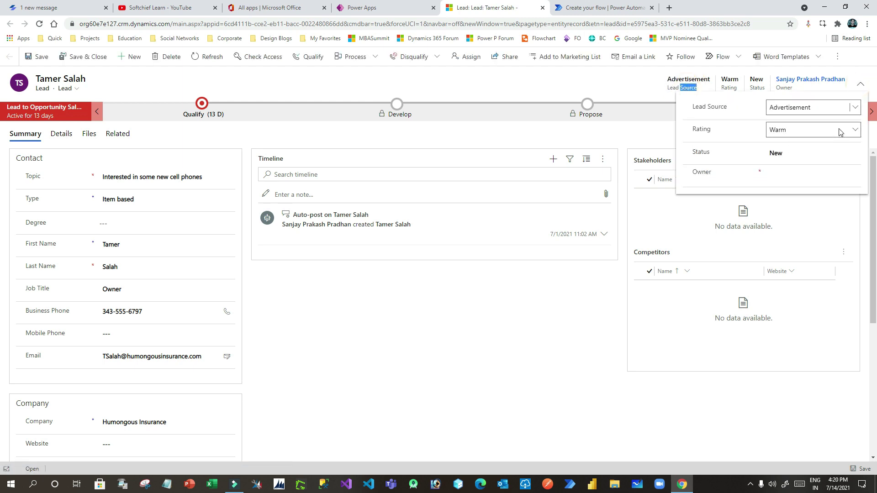
{"action": "left_click", "coordinate": [854, 108]}
{"action": "left_click", "coordinate": [727, 112]}
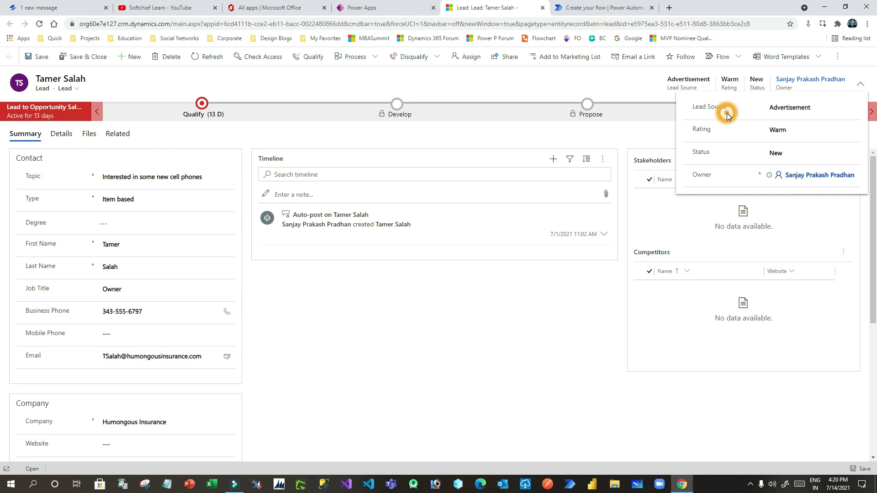
{"action": "left_click", "coordinate": [806, 129]}
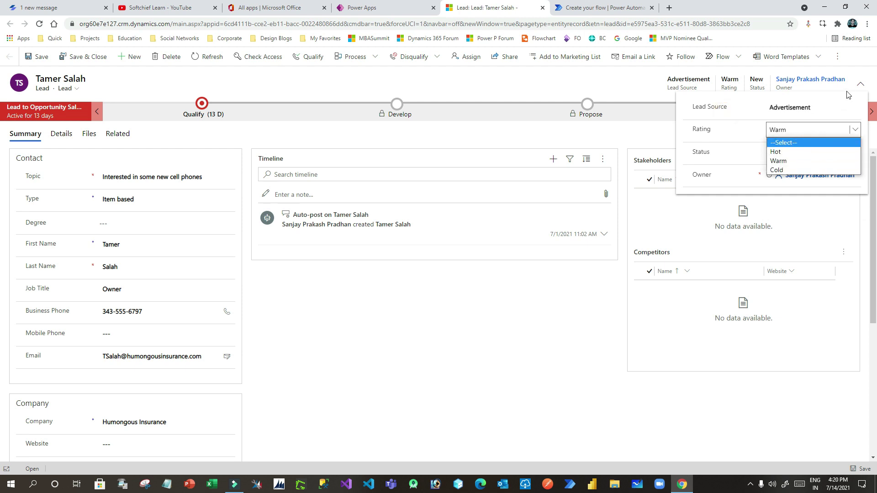
{"action": "left_click", "coordinate": [859, 83]}
{"action": "left_click", "coordinate": [859, 84]}
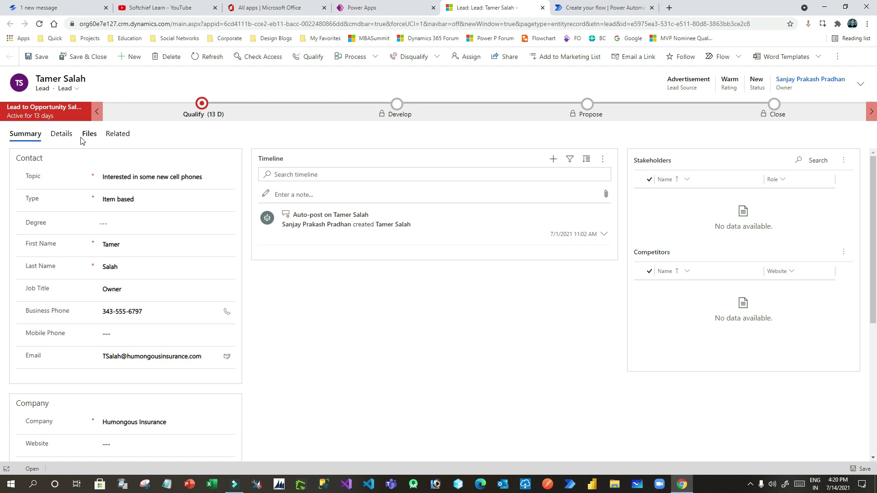
Examine the Source Campaign lookup in the lead's marketing details and return to the summary
{"action": "left_click", "coordinate": [67, 134]}
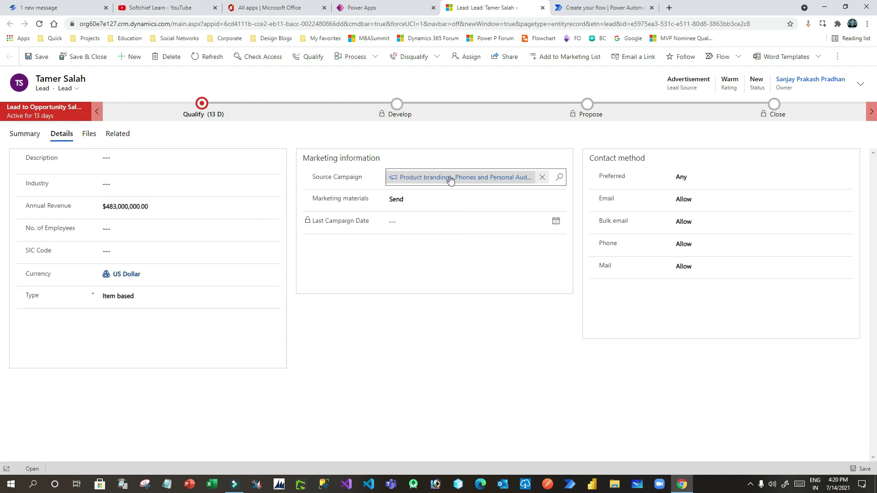
{"action": "left_click", "coordinate": [320, 177]}
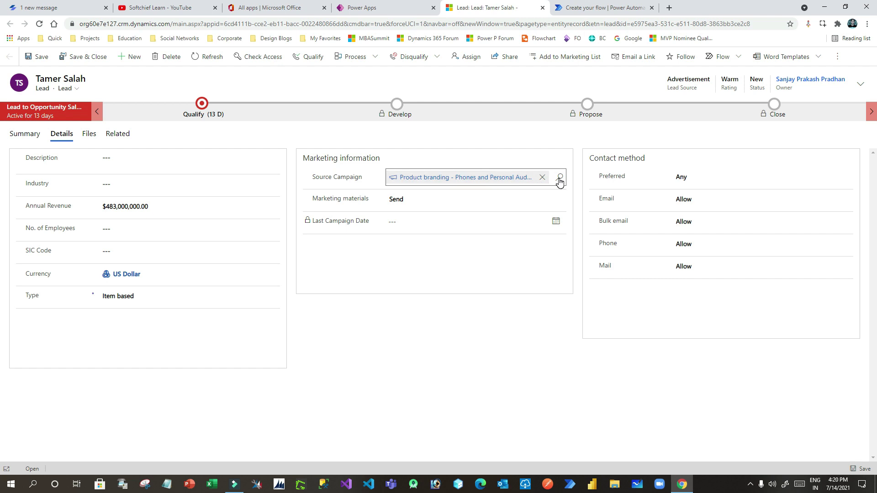
{"action": "left_click", "coordinate": [19, 138]}
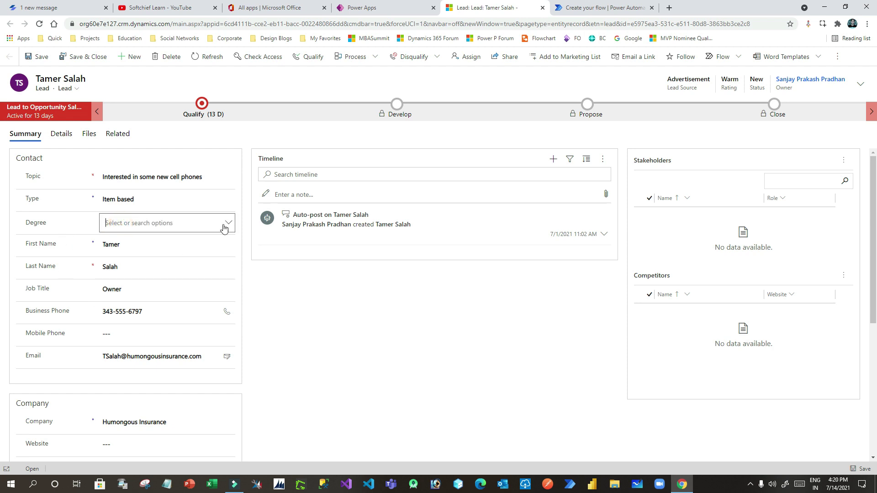
Set the lead's multi-select Degree field to MCA, MBA and Btech
{"action": "left_click", "coordinate": [222, 225]}
{"action": "left_click", "coordinate": [110, 265]}
{"action": "left_click", "coordinate": [109, 280]}
{"action": "left_click", "coordinate": [109, 280]}
{"action": "left_click", "coordinate": [109, 279]}
{"action": "left_click", "coordinate": [110, 311]}
{"action": "left_click", "coordinate": [267, 262]}
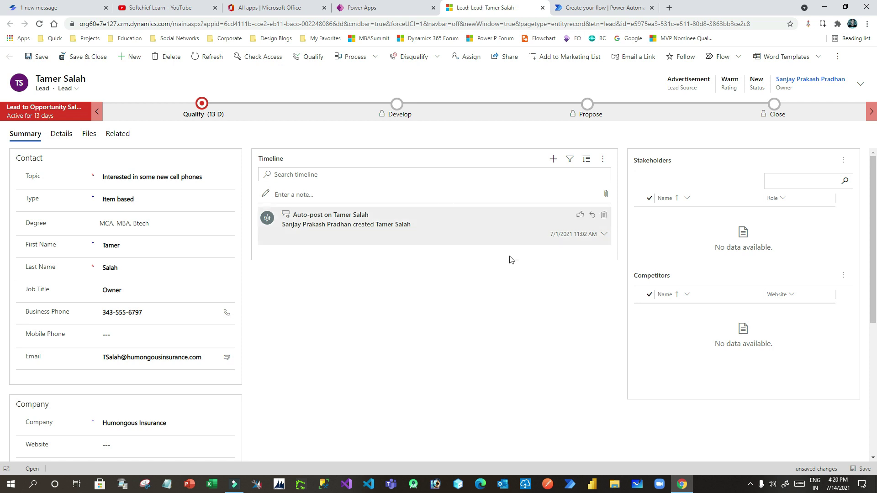
{"action": "left_click", "coordinate": [152, 232]}
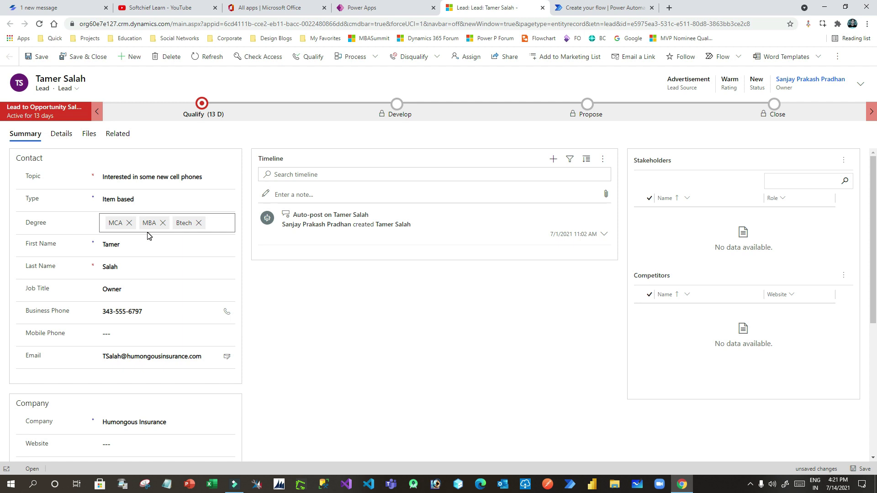
{"action": "left_click", "coordinate": [453, 120]}
Copy the lead's record ID from the page address and switch back to the flow in Power Automate
{"action": "left_click", "coordinate": [417, 23]}
{"action": "left_click", "coordinate": [462, 24]}
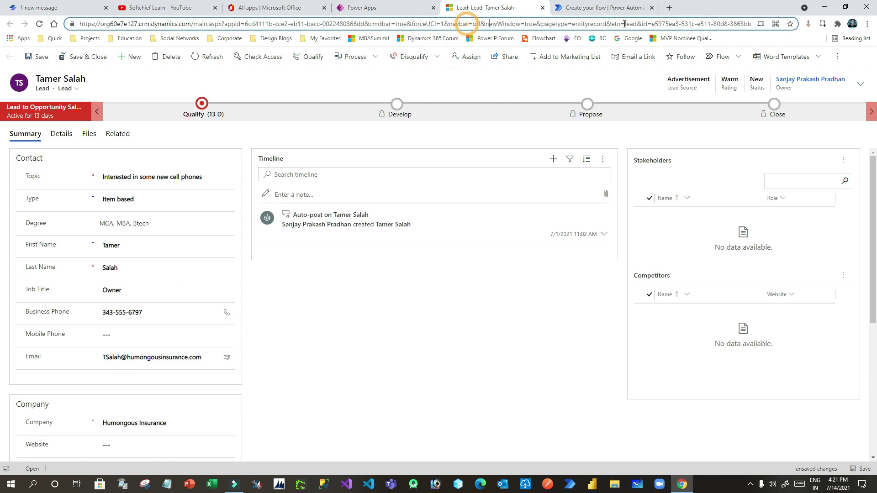
{"action": "left_click_drag", "start_coordinate": [653, 25], "coordinate": [796, 26]}
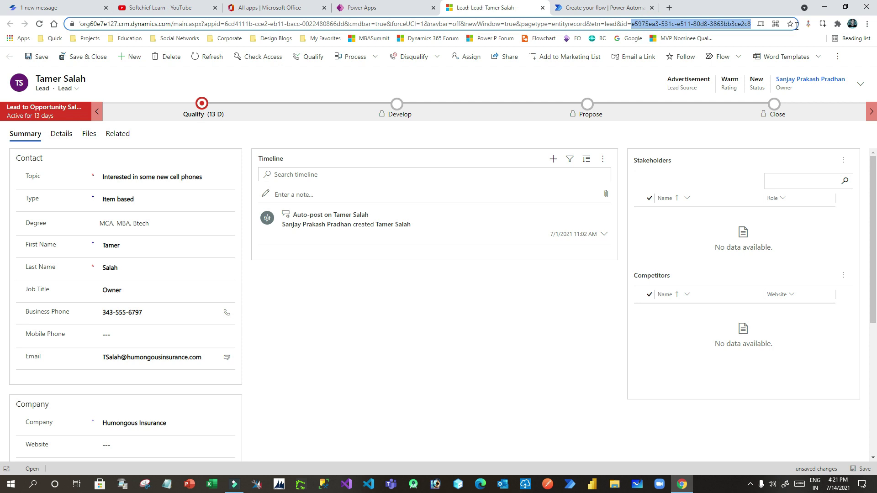
{"action": "left_click", "coordinate": [612, 8]}
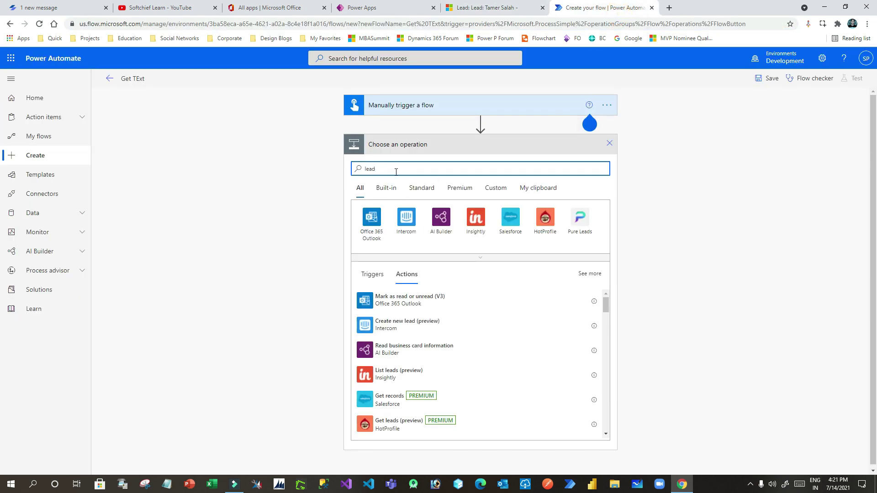
Add the Microsoft Dataverse action Get a row by ID beneath the manual trigger
{"action": "key", "text": "ctrl+a"}
{"action": "key", "text": "BackSpace"}
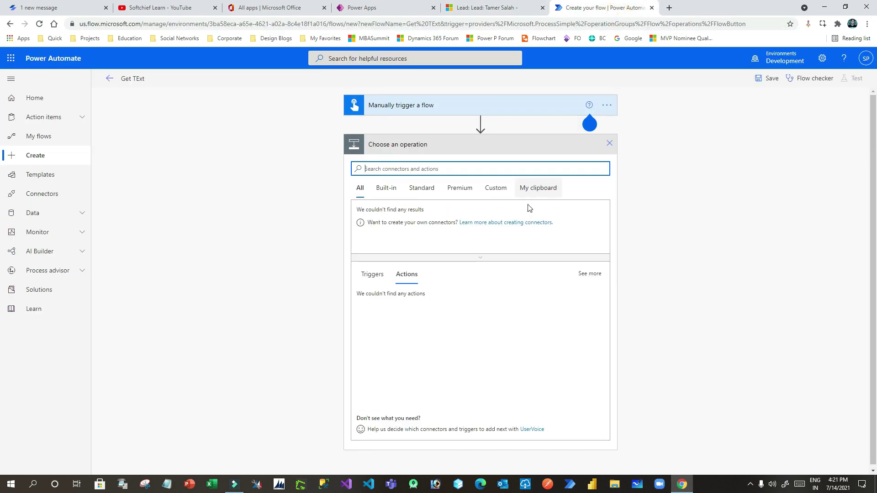
{"action": "left_click", "coordinate": [580, 218]}
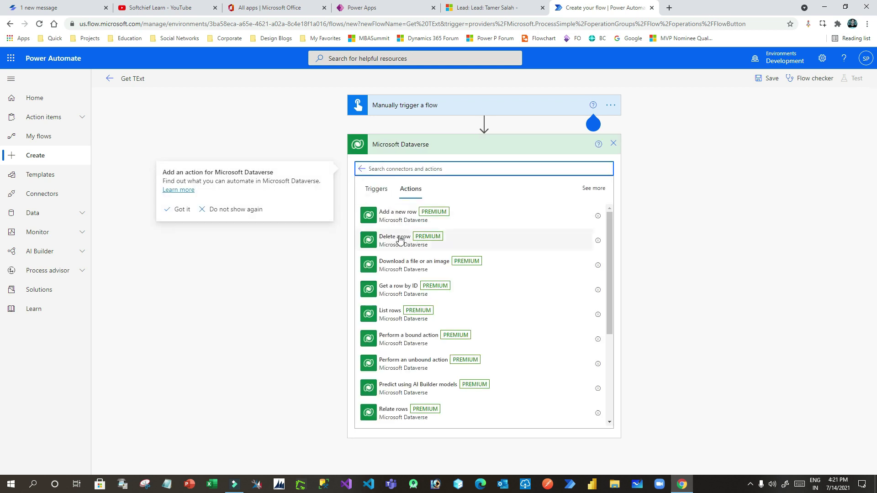
{"action": "type", "text": "gets"}
{"action": "key", "text": "BackSpace"}
{"action": "left_click", "coordinate": [413, 219]}
Set the action's Row ID to the copied lead record ID and its table to Leads
{"action": "left_click", "coordinate": [446, 183]}
{"action": "left_click", "coordinate": [466, 165]}
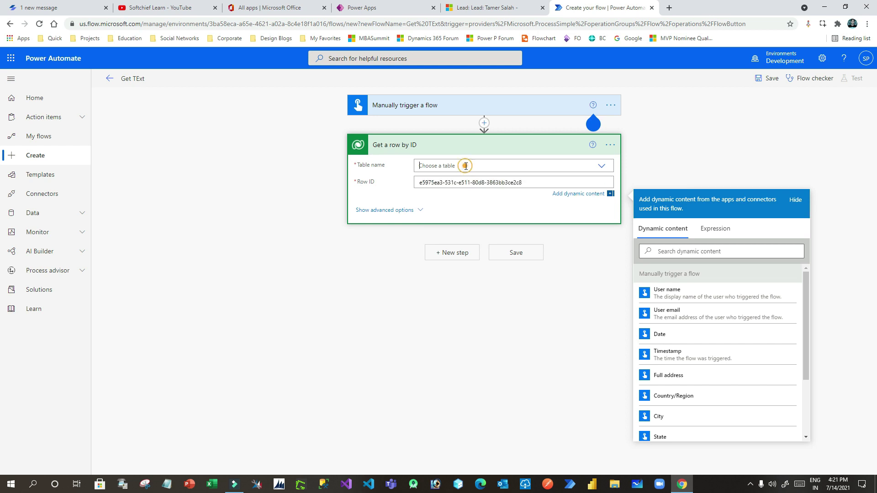
{"action": "type", "text": "leads"}
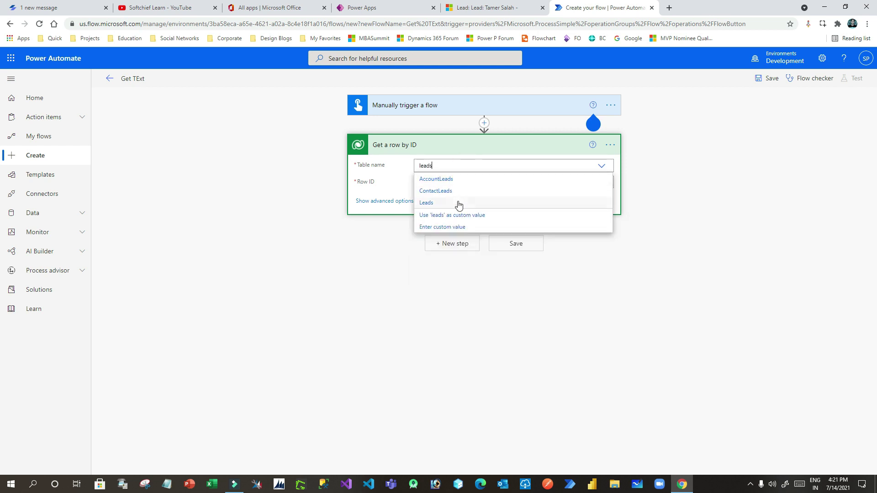
{"action": "left_click", "coordinate": [457, 203]}
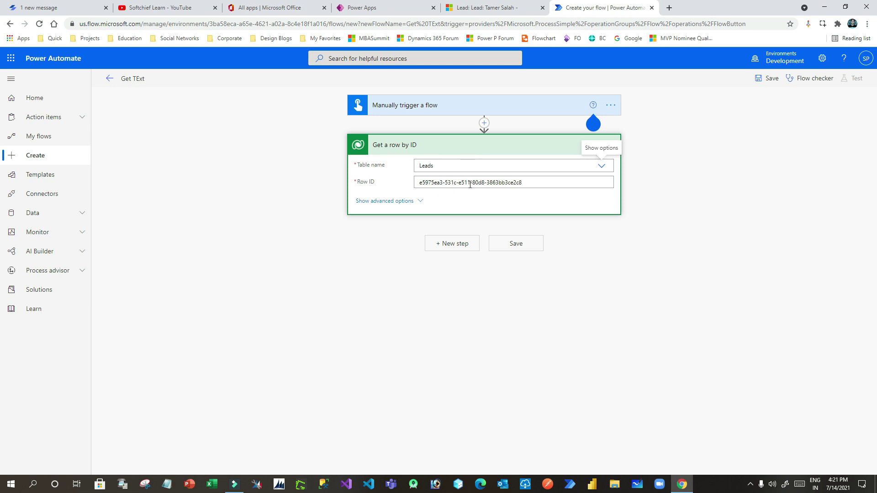
Rename the Get a row by ID action as mylead, check its settings and collapse it
{"action": "left_click", "coordinate": [514, 147]}
{"action": "left_click", "coordinate": [612, 145]}
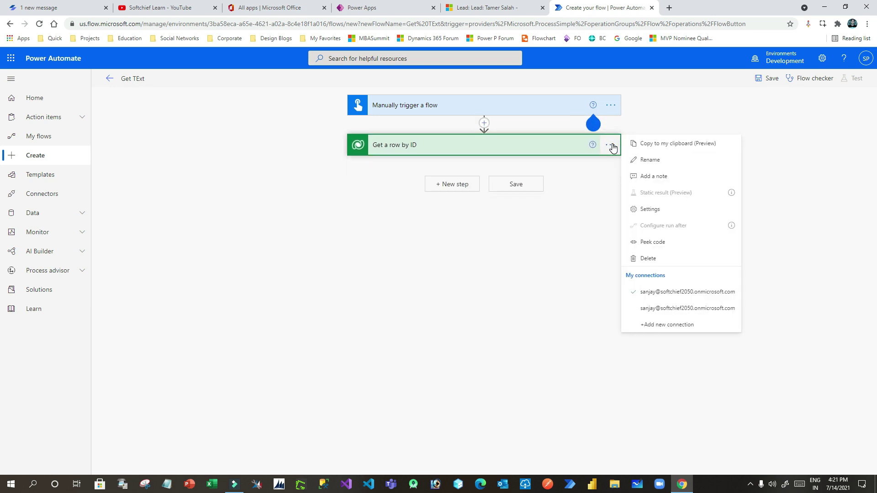
{"action": "left_click", "coordinate": [648, 160]}
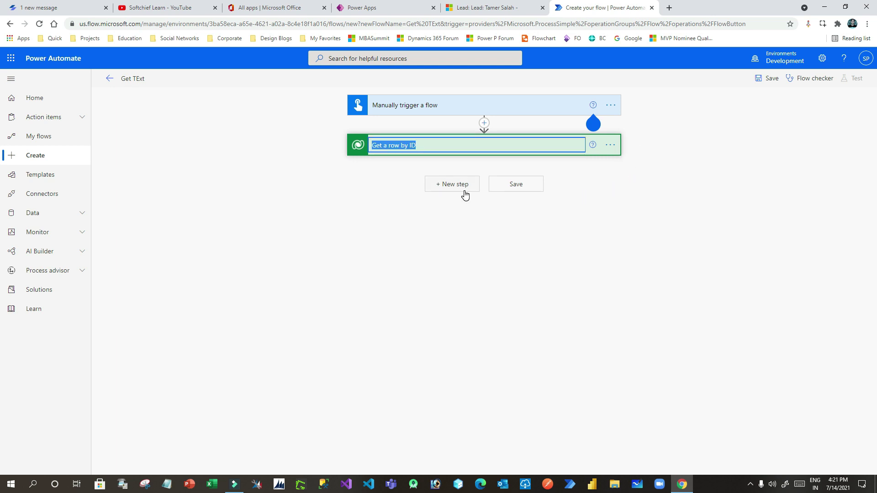
{"action": "type", "text": "mylead"}
{"action": "key", "text": "Return"}
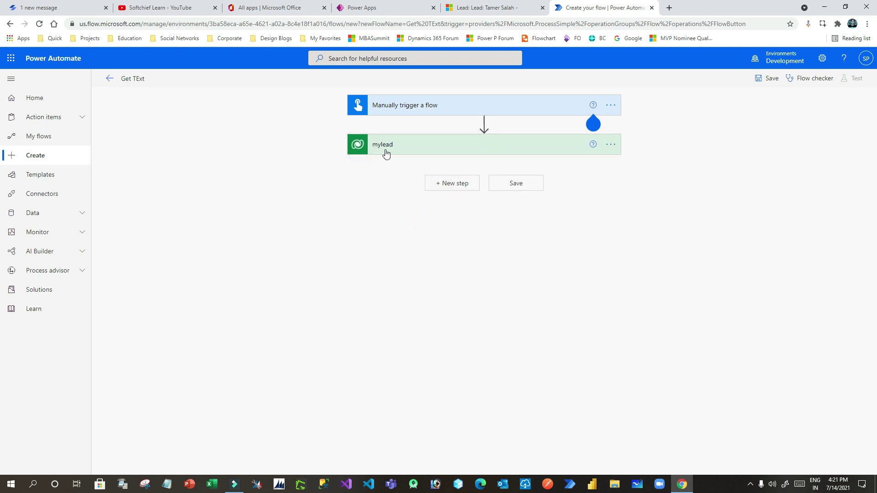
{"action": "left_click", "coordinate": [489, 152]}
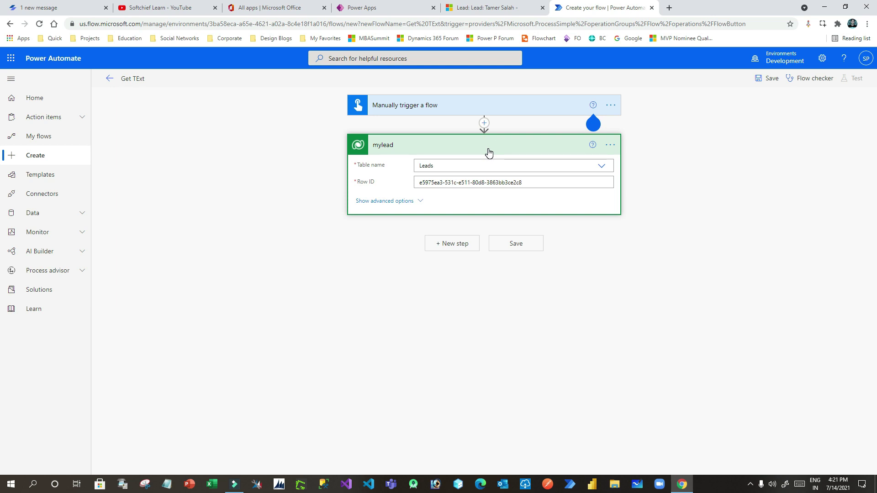
{"action": "left_click", "coordinate": [489, 153]}
Add an Initialize variable action after mylead
{"action": "left_click", "coordinate": [456, 188]}
{"action": "type", "text": "v"}
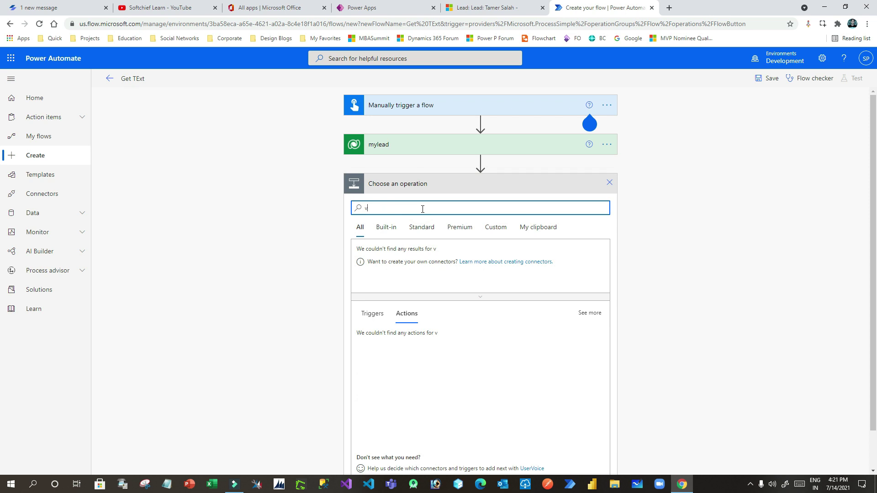
{"action": "type", "text": "ariab"}
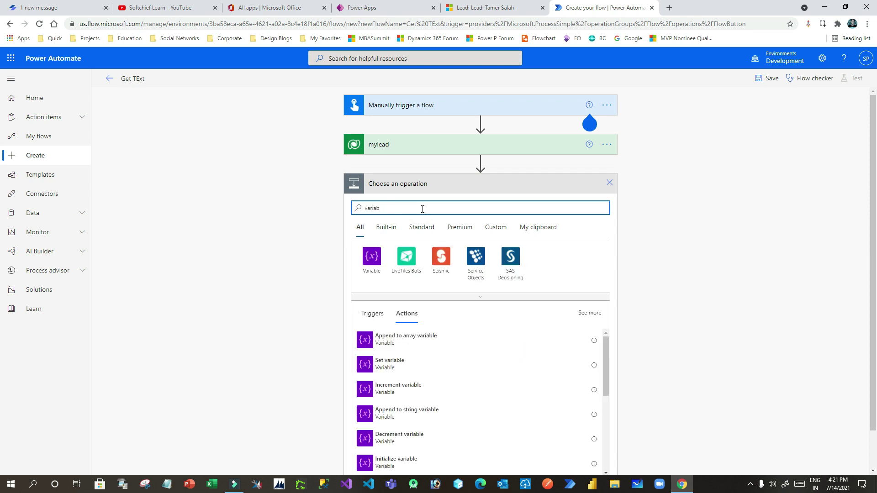
{"action": "type", "text": "le"}
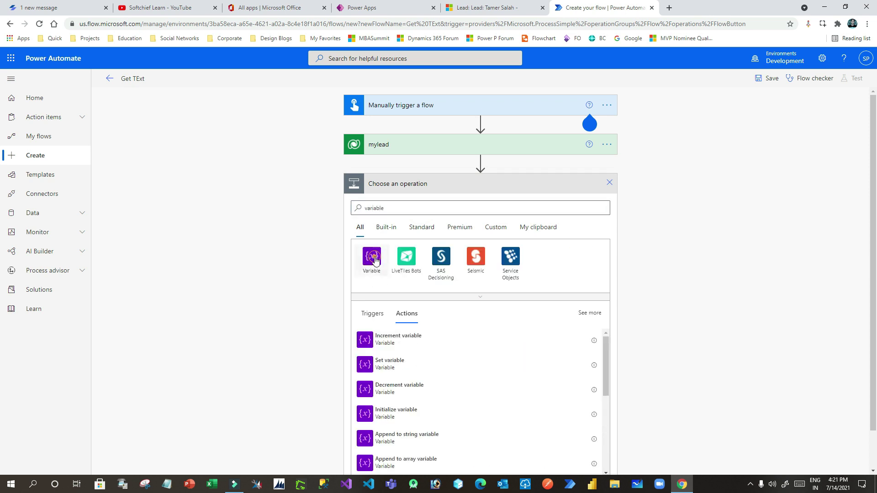
{"action": "left_click", "coordinate": [372, 257]}
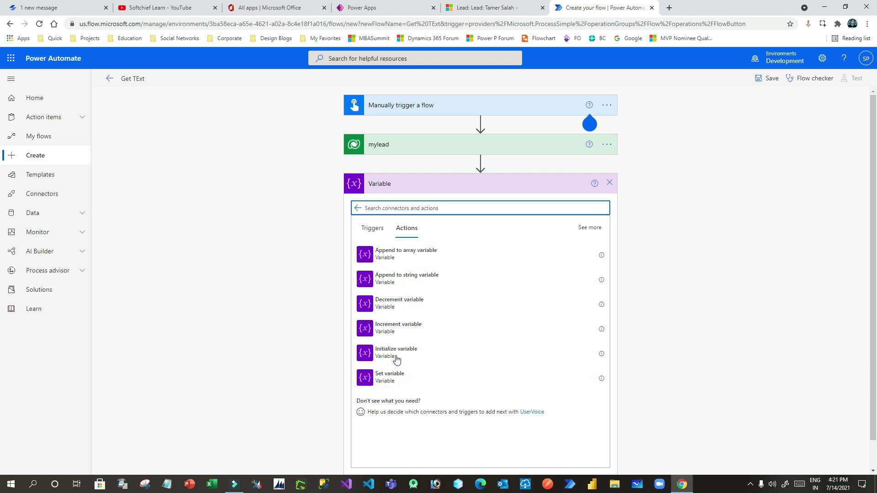
{"action": "left_click", "coordinate": [397, 349]}
Check the lead's Rating field in Dynamics, then name the flow variable Rating with type String
{"action": "left_click", "coordinate": [449, 205]}
{"action": "left_click", "coordinate": [505, 8]}
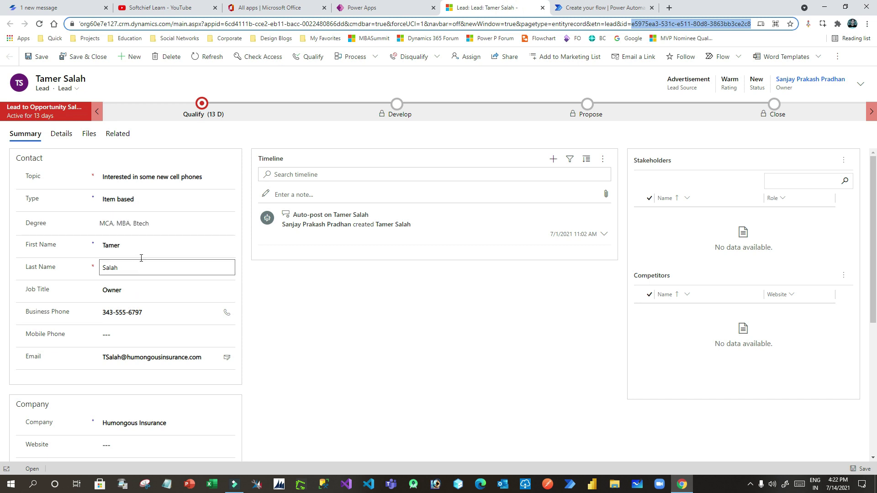
{"action": "double_click", "coordinate": [733, 80]}
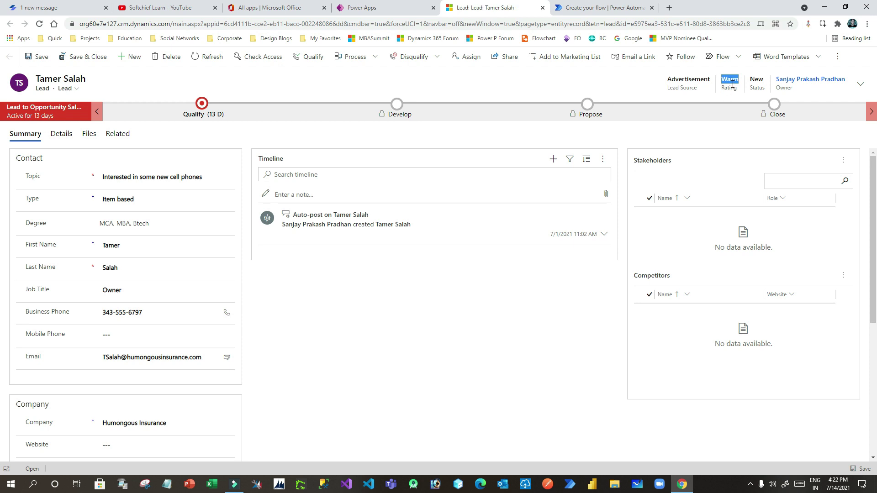
{"action": "left_click", "coordinate": [603, 9]}
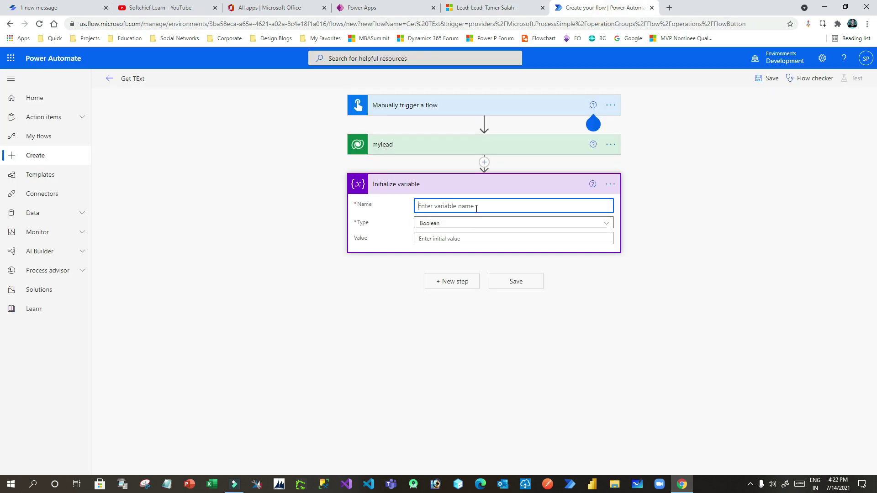
{"action": "type", "text": "Rating"}
{"action": "left_click", "coordinate": [442, 225]}
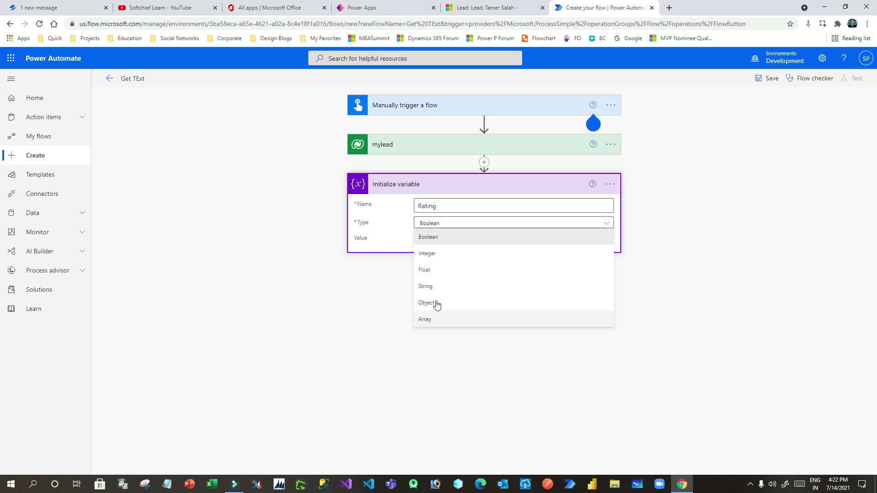
{"action": "left_click", "coordinate": [442, 288]}
Set the Rating variable's initial value to the Rating dynamic content from mylead
{"action": "left_click", "coordinate": [441, 238]}
{"action": "left_click", "coordinate": [694, 309]}
{"action": "type", "text": "rating"}
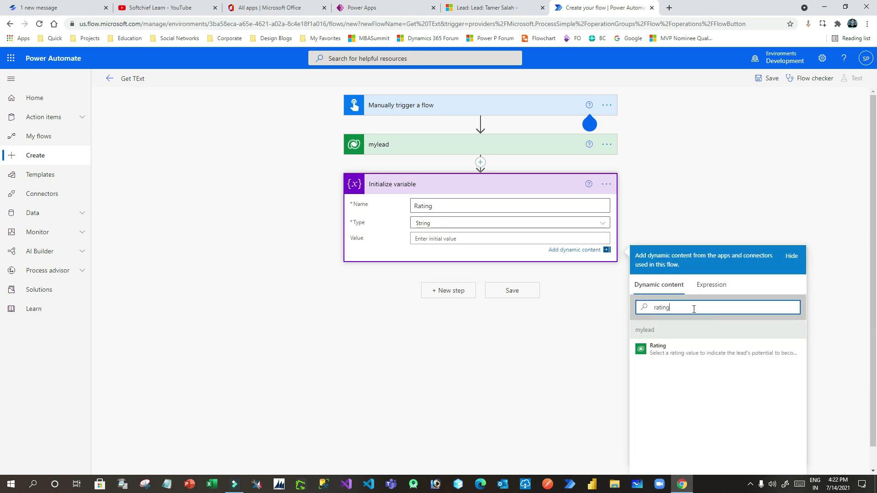
{"action": "left_click", "coordinate": [667, 351]}
Rename the Rating variable's Initialize variable action as Rating and collapse it
{"action": "left_click", "coordinate": [478, 184]}
{"action": "left_click", "coordinate": [491, 186]}
{"action": "left_click", "coordinate": [610, 184]}
{"action": "left_click", "coordinate": [653, 199]}
{"action": "type", "text": "Ratin"}
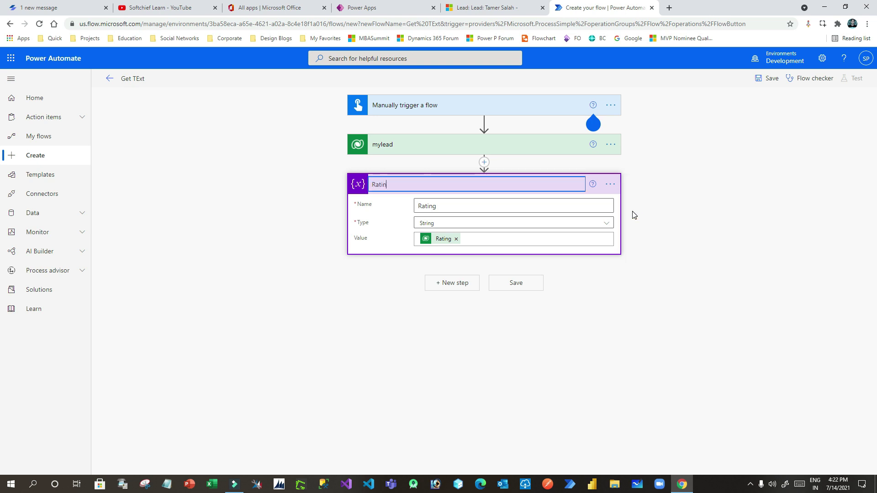
{"action": "left_click", "coordinate": [595, 294]}
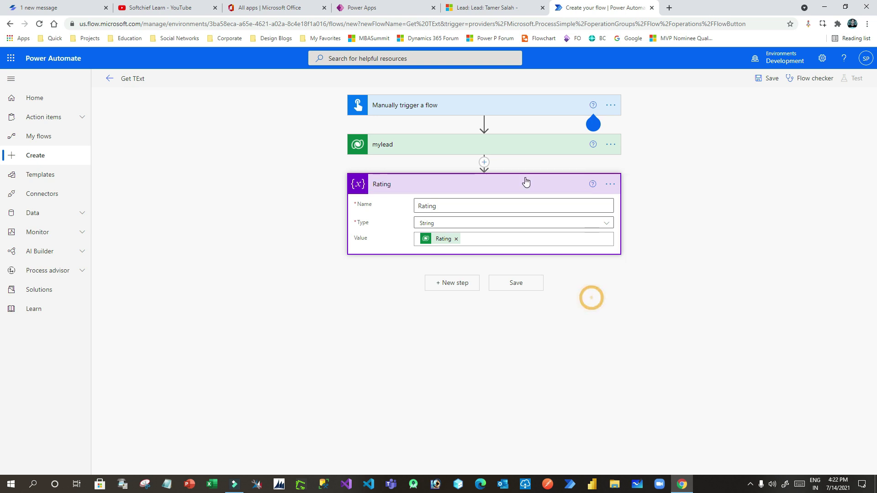
{"action": "left_click", "coordinate": [496, 192]}
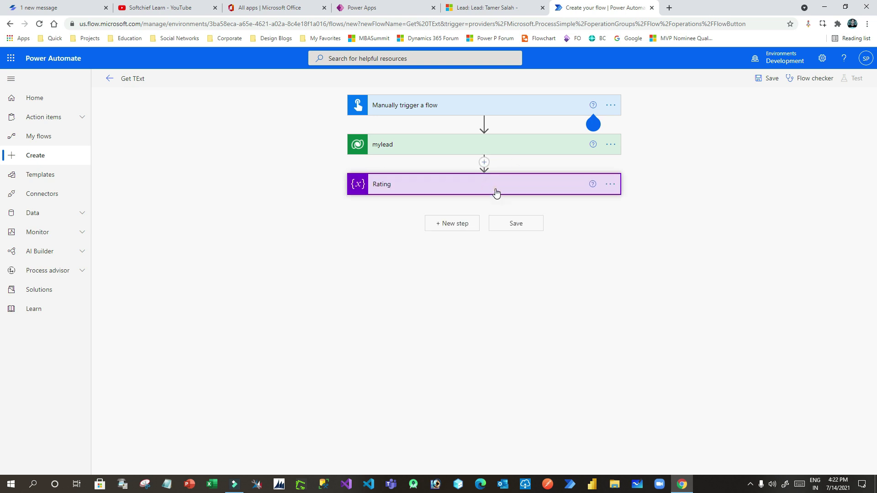
{"action": "left_click", "coordinate": [473, 182]}
{"action": "left_click", "coordinate": [472, 186]}
Add a second Initialize variable action after the Rating action
{"action": "left_click", "coordinate": [462, 222]}
{"action": "type", "text": "var"}
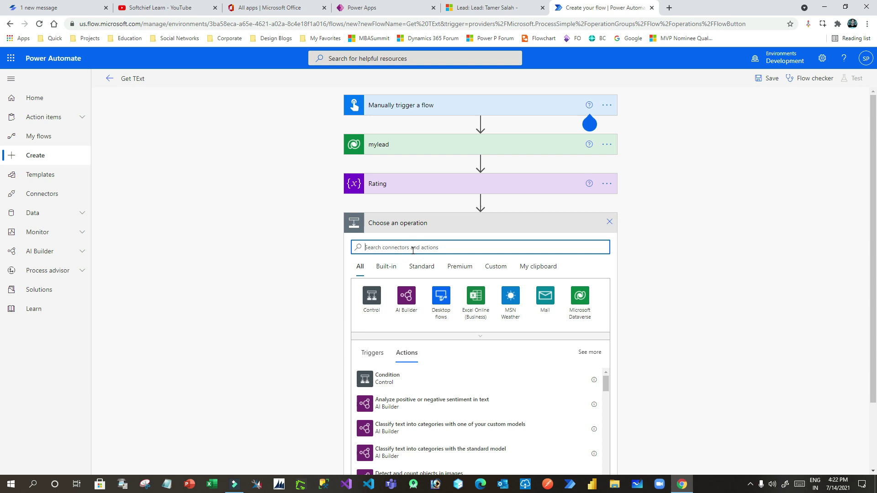
{"action": "type", "text": "iable"}
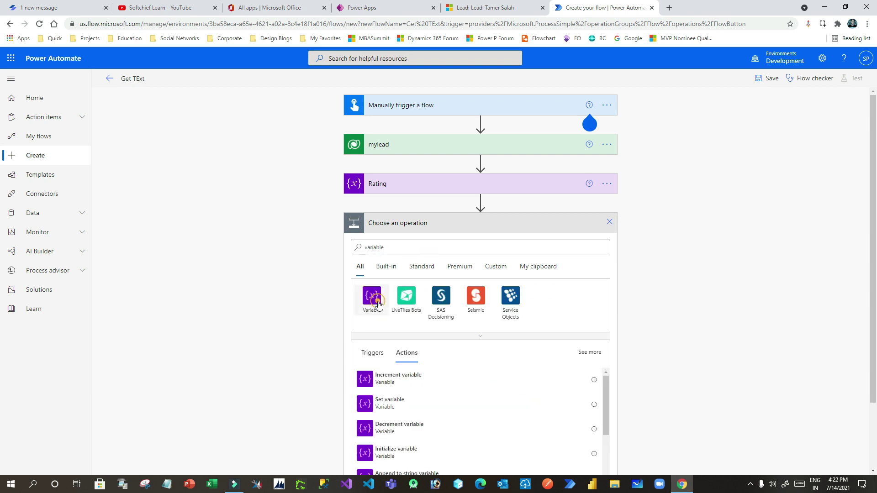
{"action": "left_click", "coordinate": [372, 297]}
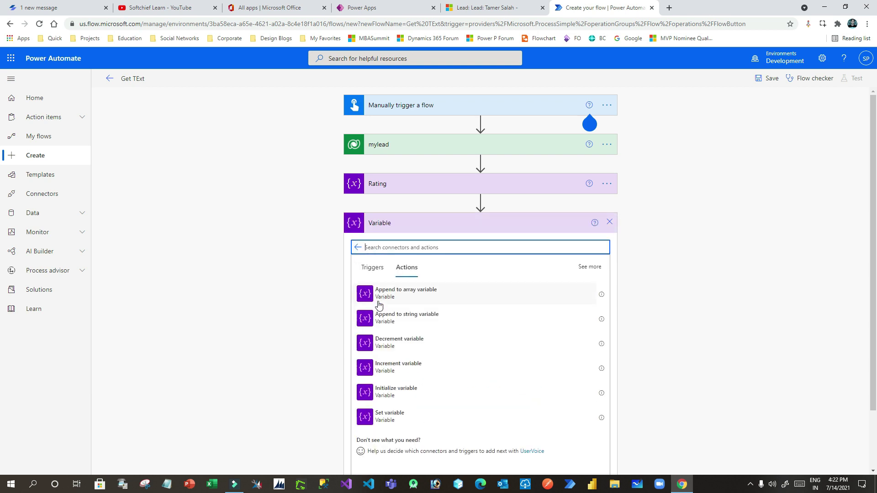
{"action": "left_click", "coordinate": [398, 392]}
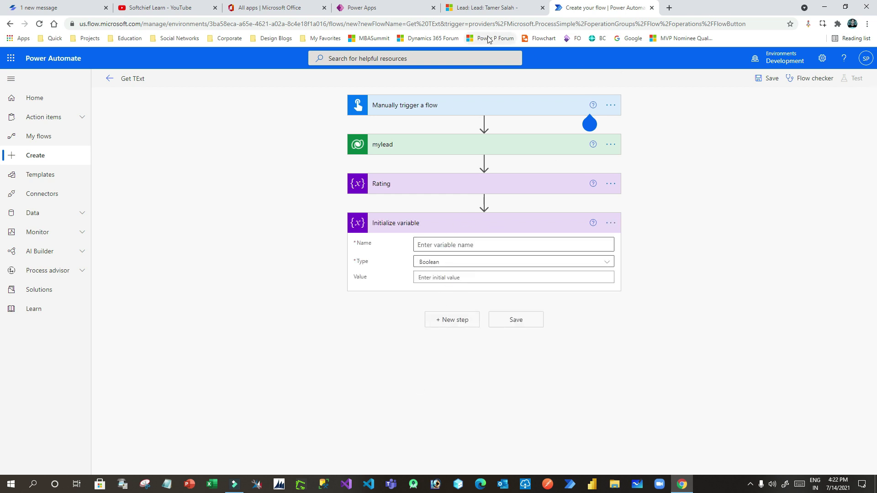
Check the Degree field's name on the lead form and return to the flow
{"action": "left_click", "coordinate": [485, 8]}
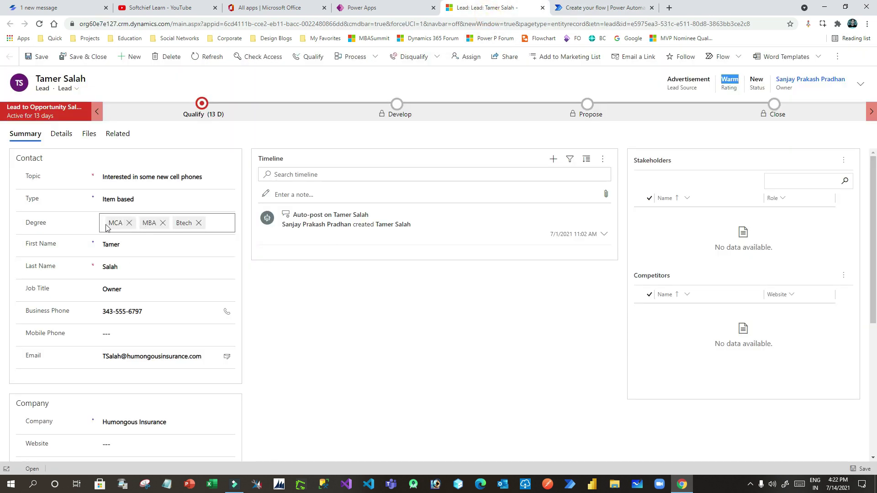
{"action": "double_click", "coordinate": [39, 225]}
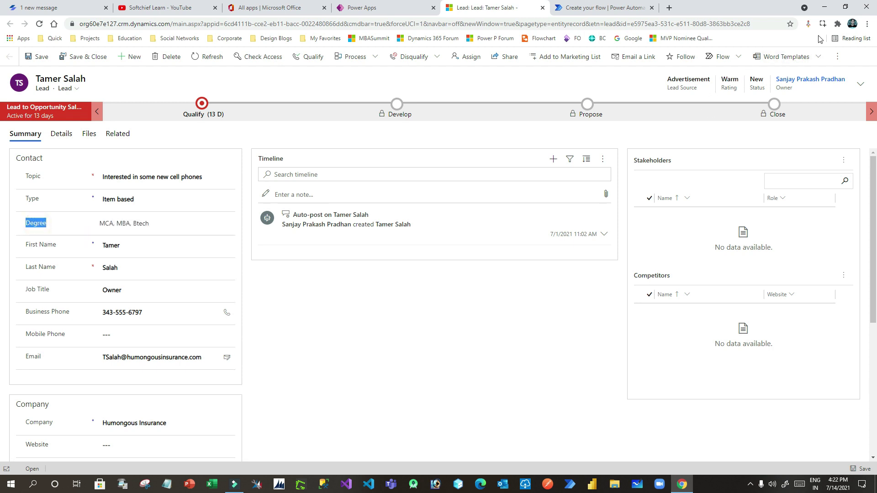
{"action": "left_click", "coordinate": [808, 25]}
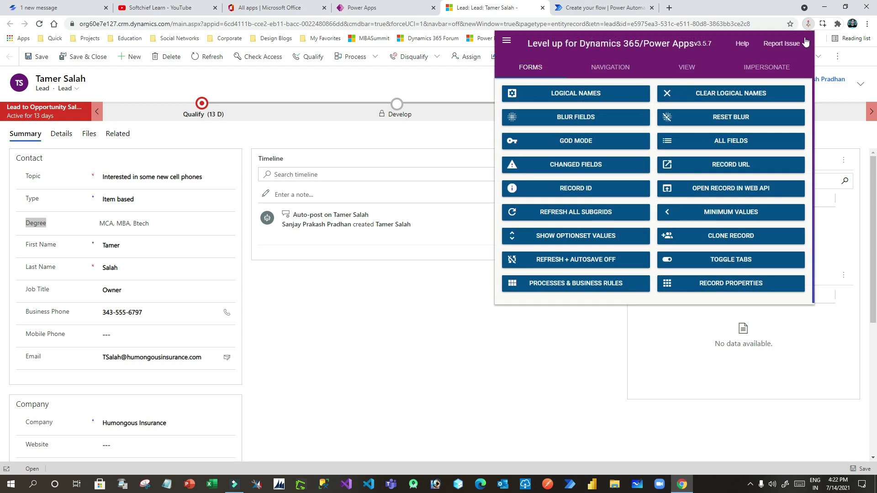
{"action": "left_click_drag", "start_coordinate": [760, 10], "coordinate": [577, 12]}
{"action": "left_click", "coordinate": [577, 12]}
Name the new variable Degree and set its type to String
{"action": "left_click", "coordinate": [449, 248]}
{"action": "type", "text": "Deg"}
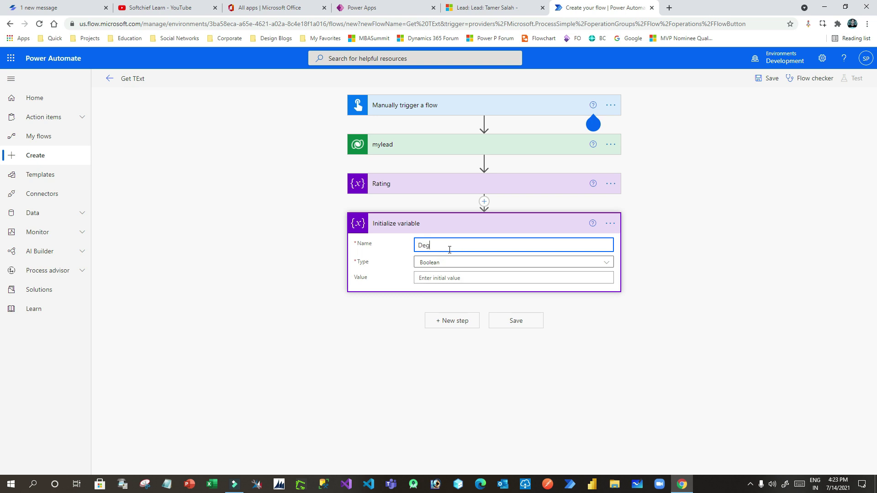
{"action": "left_click", "coordinate": [450, 262]}
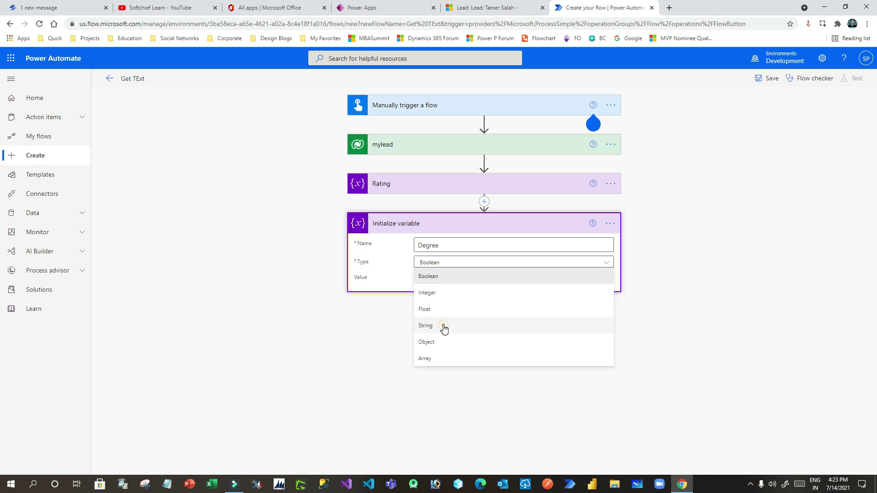
{"action": "left_click", "coordinate": [447, 325]}
Set the Degree variable's value to the Degree dynamic content from mylead
{"action": "left_click", "coordinate": [448, 278]}
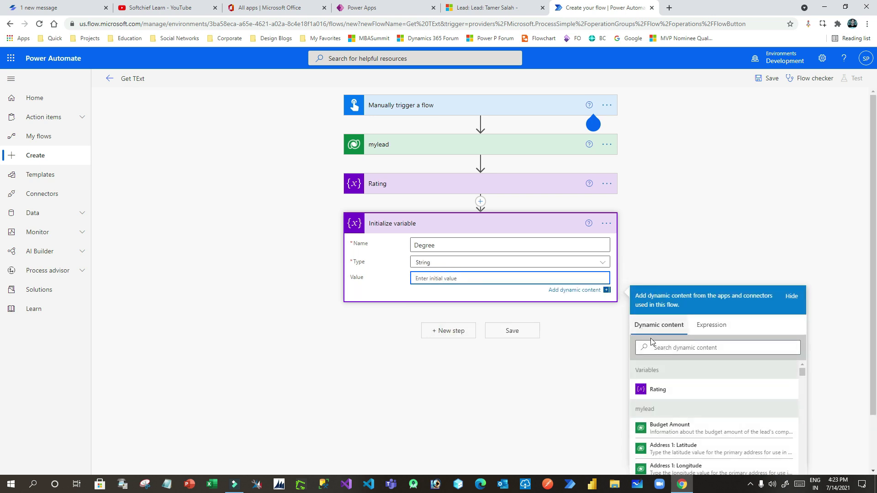
{"action": "left_click", "coordinate": [657, 346]}
{"action": "type", "text": "degree"}
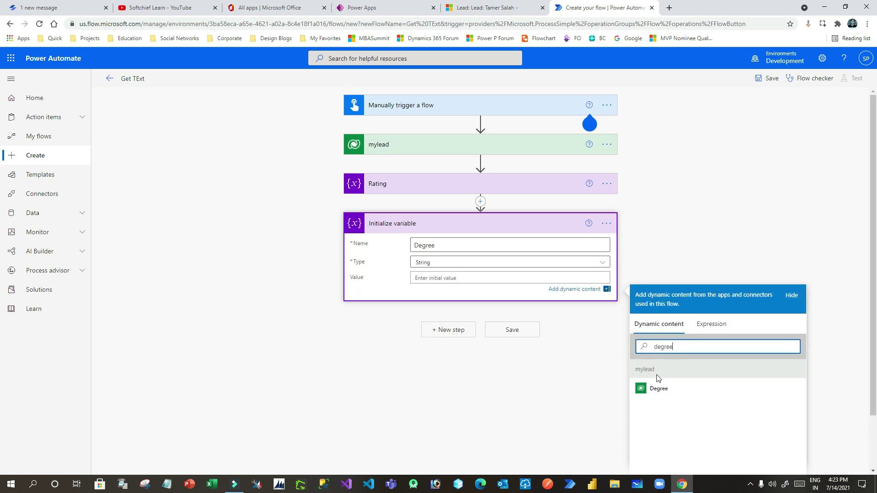
{"action": "left_click", "coordinate": [657, 388]}
{"action": "left_click", "coordinate": [481, 225]}
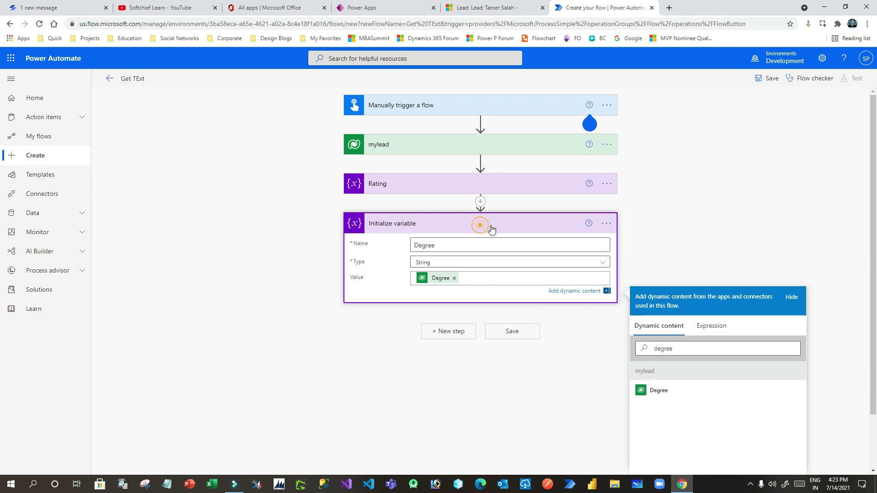
Rename the Degree variable's Initialize variable action as Degree and collapse it
{"action": "left_click", "coordinate": [606, 224]}
{"action": "left_click", "coordinate": [610, 223]}
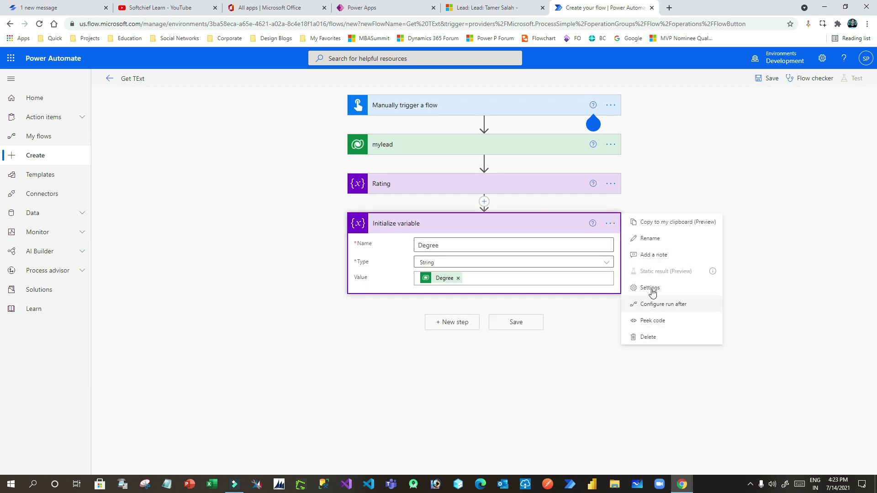
{"action": "left_click", "coordinate": [651, 238]}
{"action": "type", "text": "Degree"}
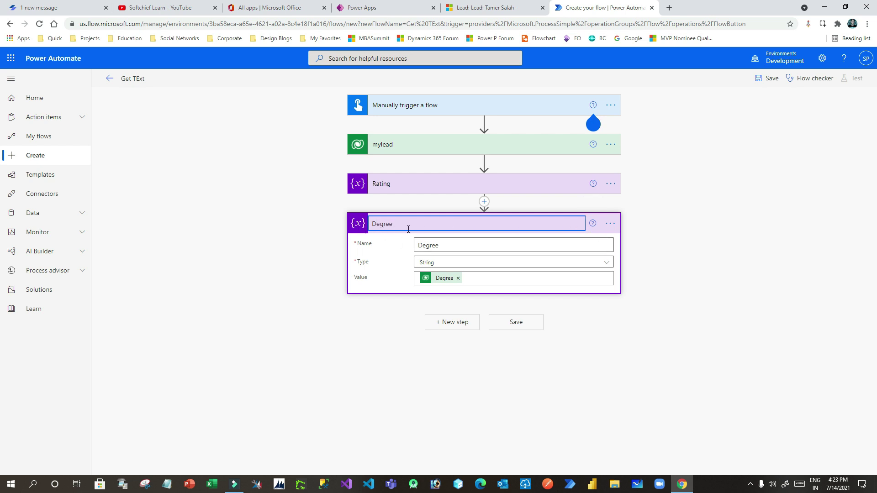
{"action": "key", "text": "Return"}
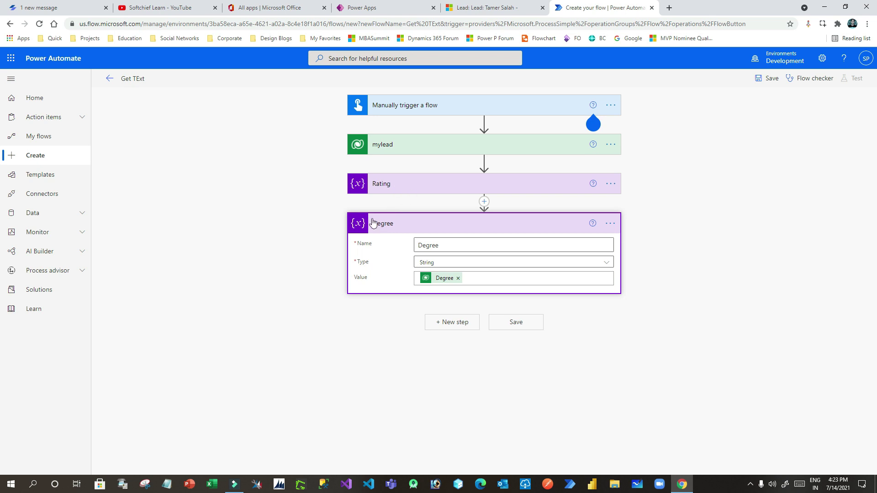
{"action": "left_click", "coordinate": [408, 222]}
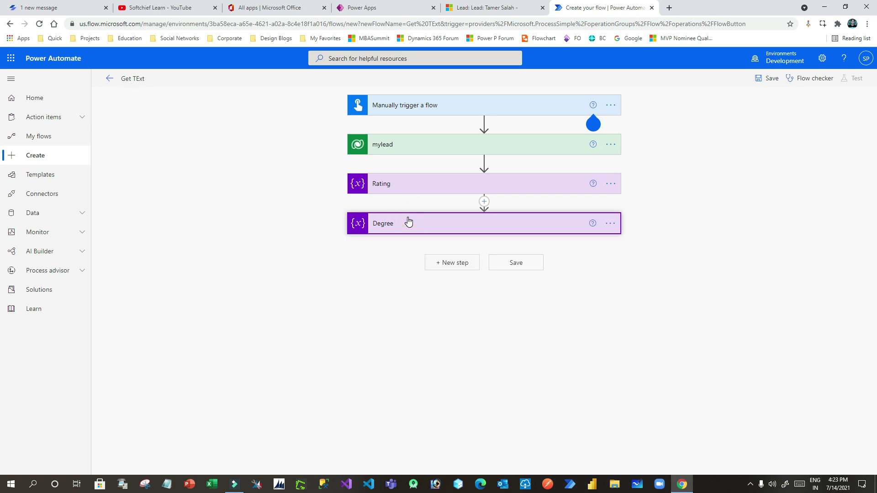
Add a third Initialize variable action after the Degree action, checking the Source Campaign field in the lead's details along the way
{"action": "left_click", "coordinate": [462, 264]}
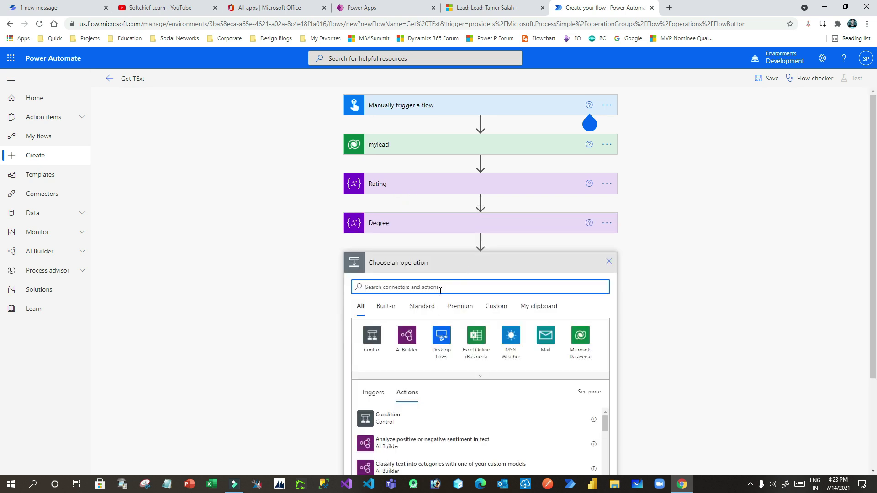
{"action": "left_click", "coordinate": [458, 9]}
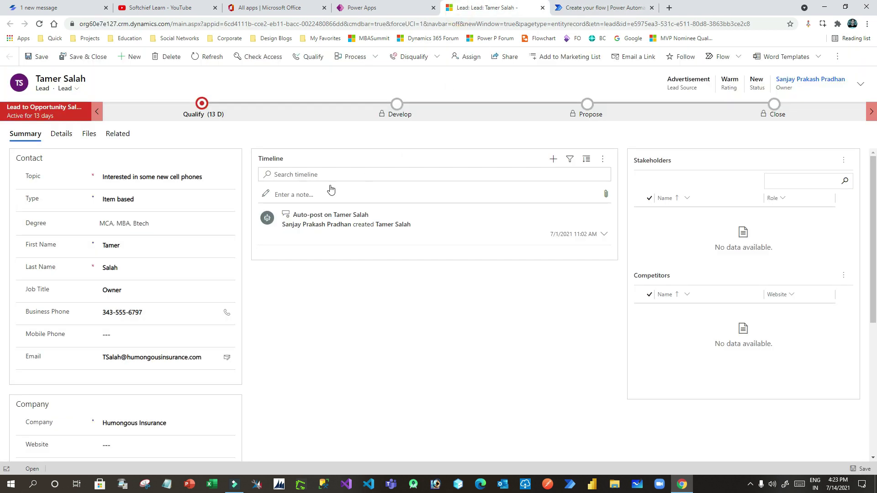
{"action": "left_click", "coordinate": [61, 134]}
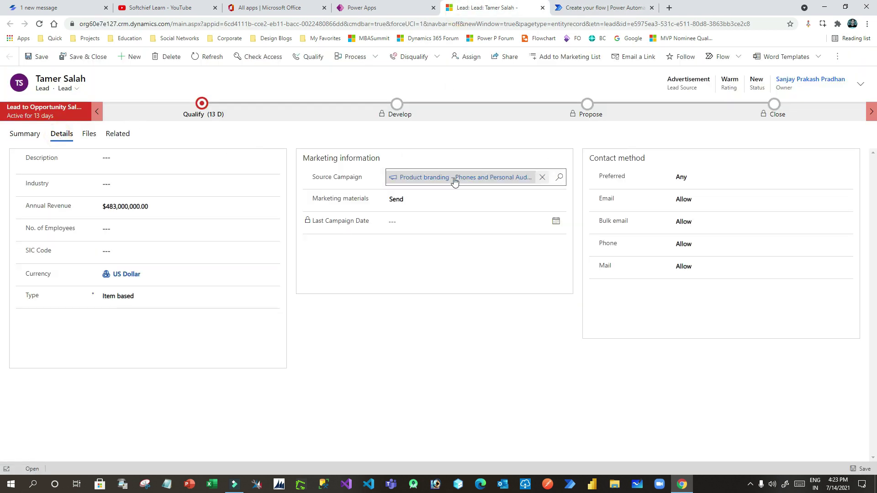
{"action": "left_click", "coordinate": [598, 8]}
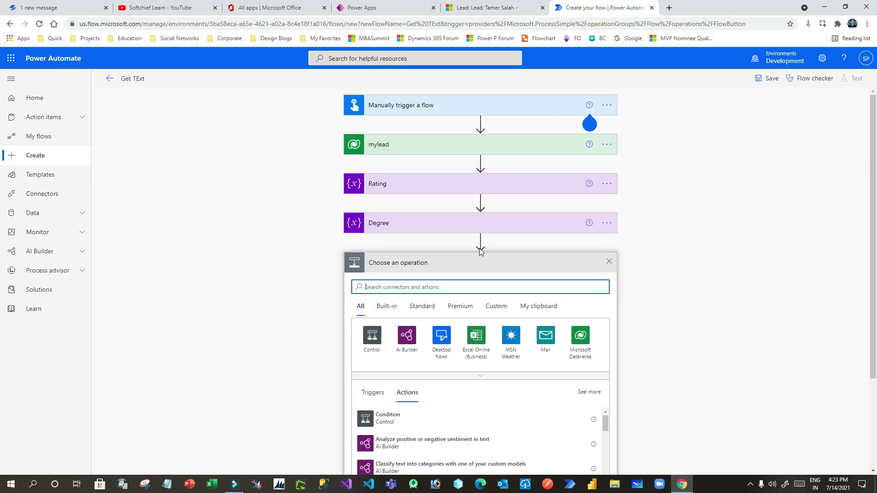
{"action": "left_click", "coordinate": [417, 288]}
{"action": "type", "text": "var"}
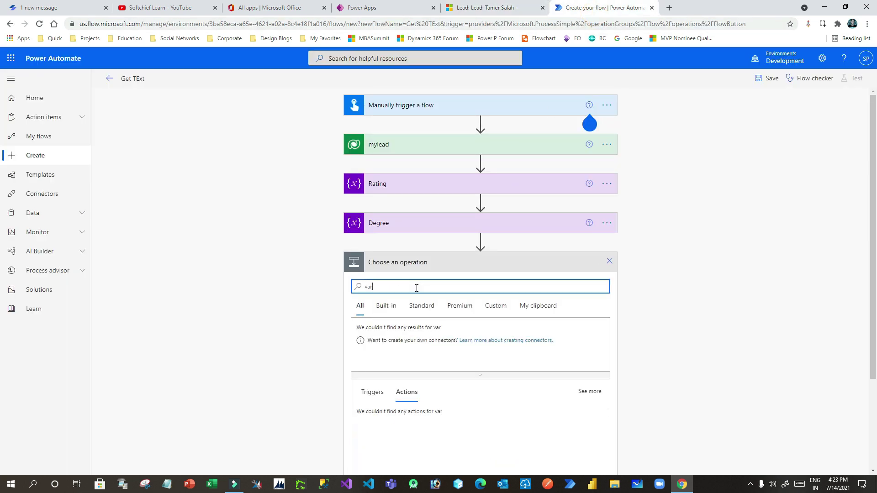
{"action": "type", "text": "iable"}
{"action": "left_click", "coordinate": [373, 333]}
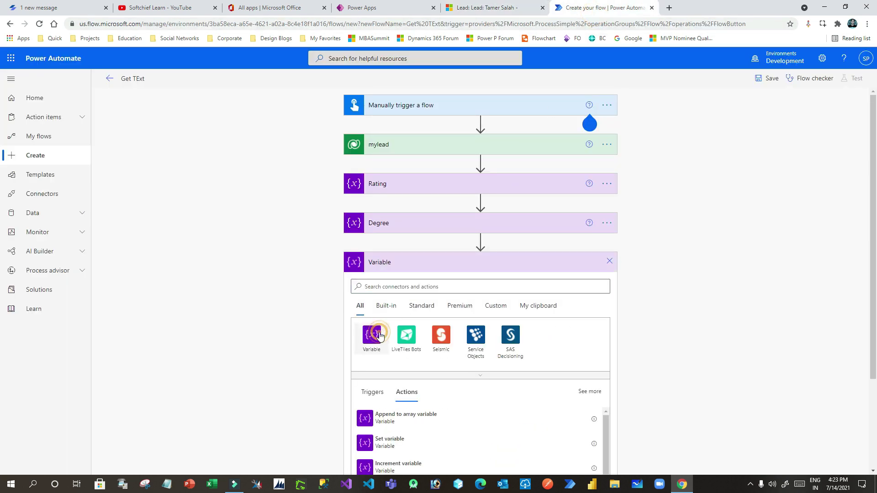
{"action": "left_click", "coordinate": [408, 430]}
Name the third variable Campaign and set its type to String
{"action": "left_click", "coordinate": [435, 285]}
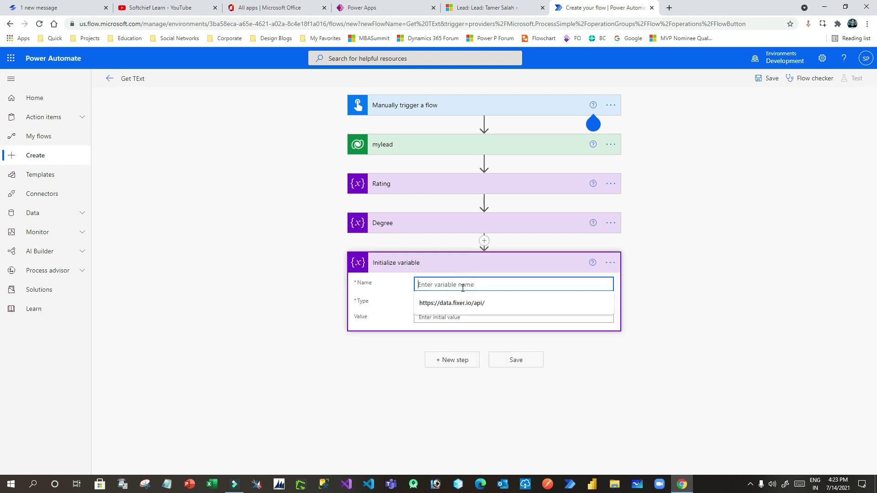
{"action": "type", "text": "Camp"}
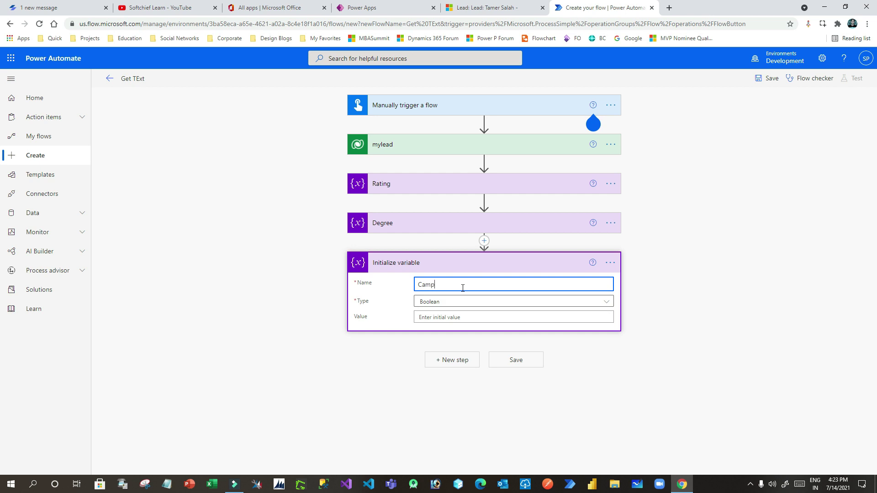
{"action": "type", "text": "aign"}
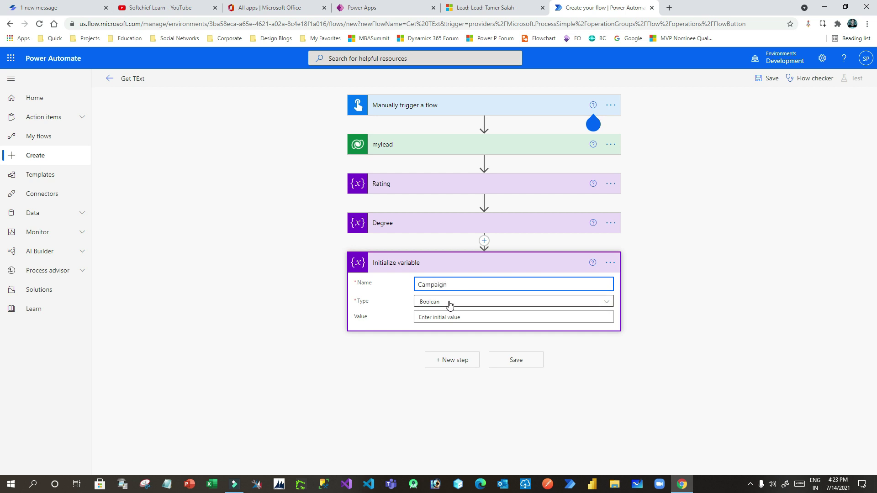
{"action": "left_click", "coordinate": [448, 300]}
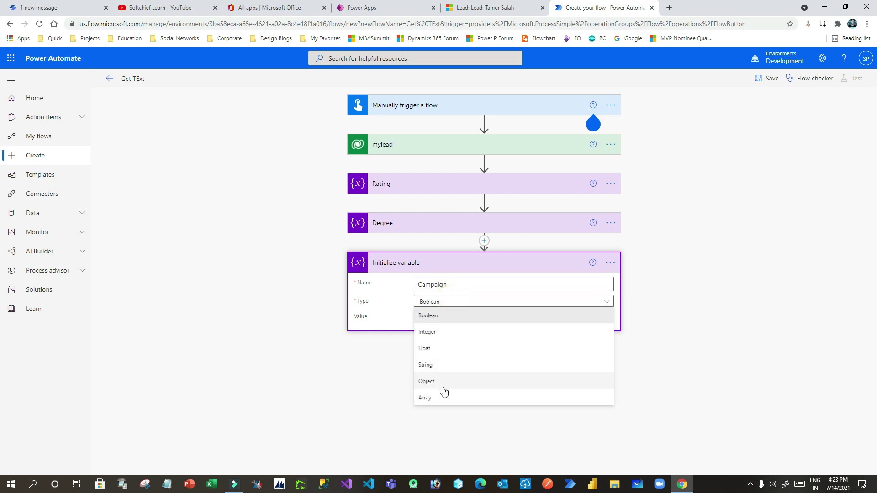
{"action": "left_click", "coordinate": [442, 364]}
Set the Campaign variable's value to the Lead Source dynamic content from mylead
{"action": "left_click", "coordinate": [452, 316]}
{"action": "left_click", "coordinate": [663, 385]}
{"action": "type", "text": "sout"}
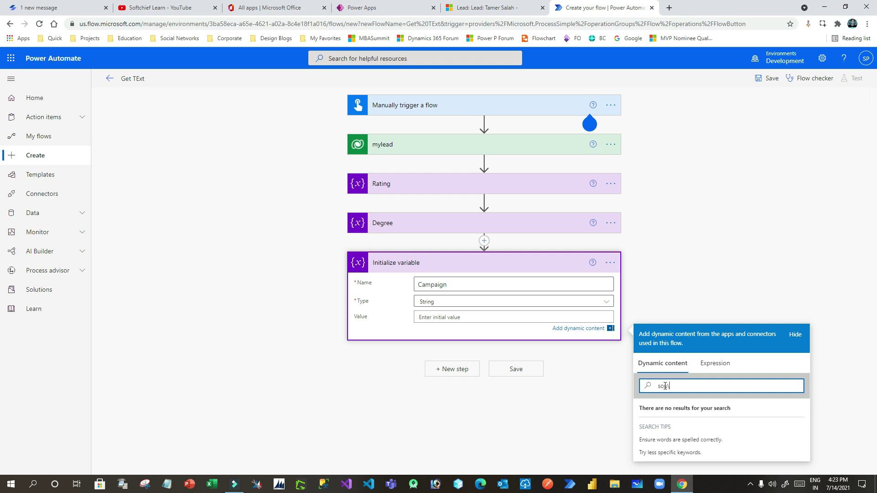
{"action": "scroll", "coordinate": [687, 424], "scroll_direction": "down", "scroll_amount": 1}
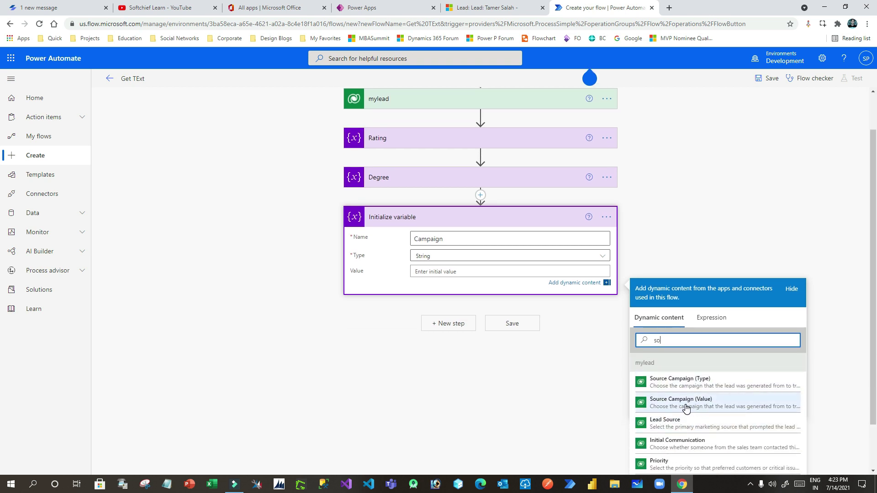
{"action": "left_click", "coordinate": [674, 426]}
Check the Source Campaign field's name and value on the lead form and return to the flow
{"action": "left_click", "coordinate": [484, 7]}
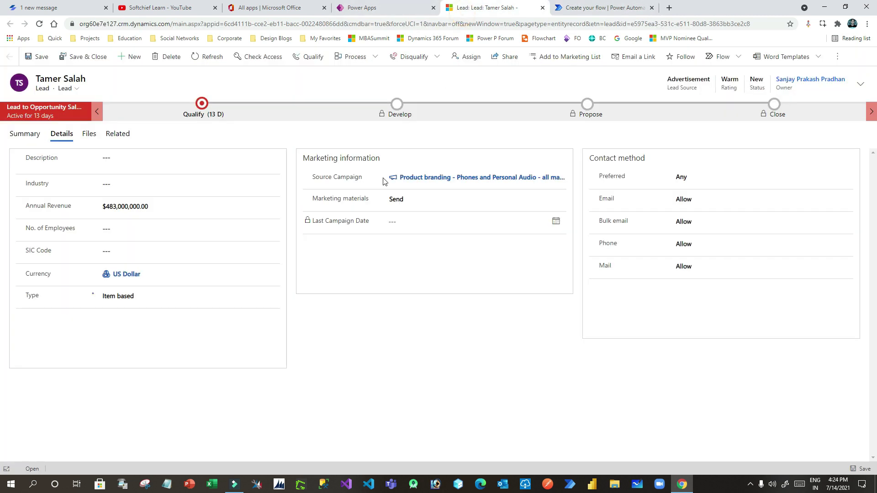
{"action": "left_click_drag", "start_coordinate": [313, 178], "coordinate": [371, 178]}
{"action": "left_click", "coordinate": [313, 177]}
{"action": "left_click", "coordinate": [347, 176]}
{"action": "left_click", "coordinate": [361, 8]}
{"action": "left_click", "coordinate": [485, 8]}
{"action": "left_click", "coordinate": [586, 8]}
Collapse the Campaign variable's Initialize variable action and rename it as Lead Source
{"action": "left_click", "coordinate": [505, 218]}
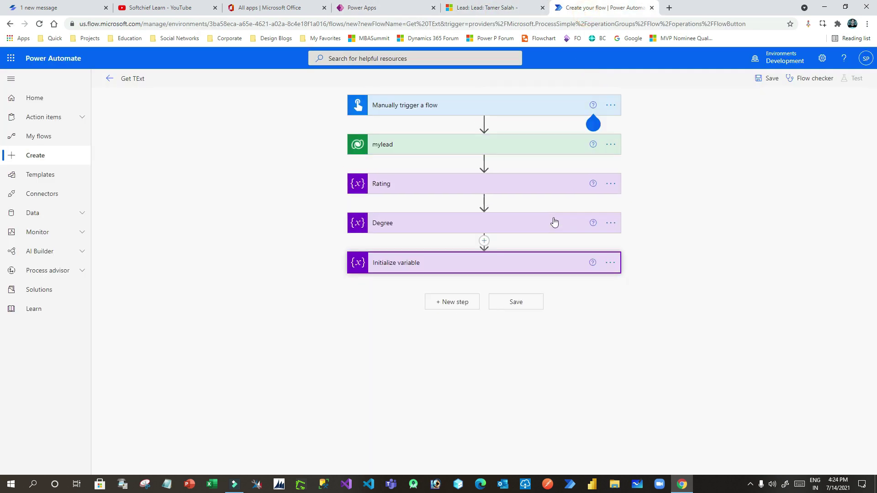
{"action": "left_click", "coordinate": [612, 262]}
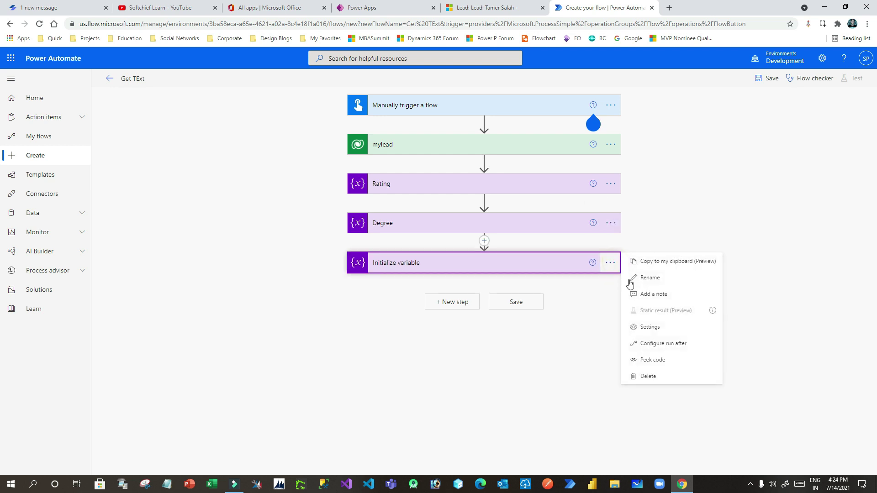
{"action": "left_click", "coordinate": [660, 280]}
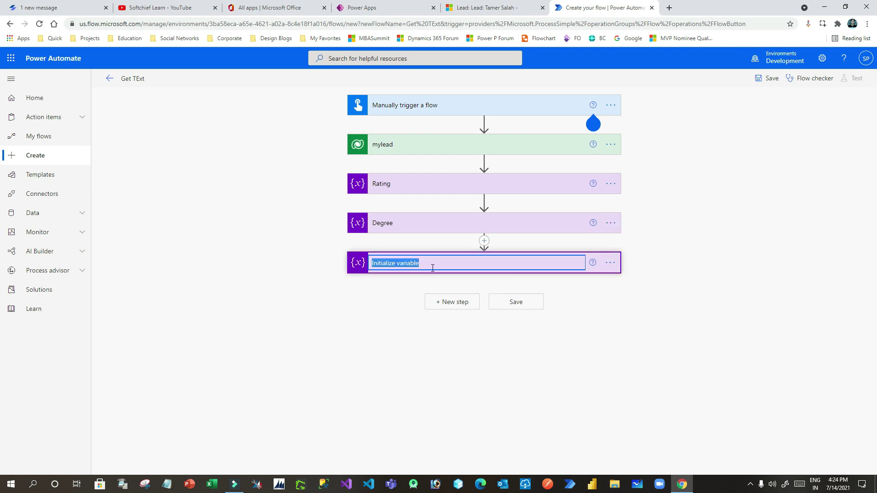
{"action": "type", "text": "L"}
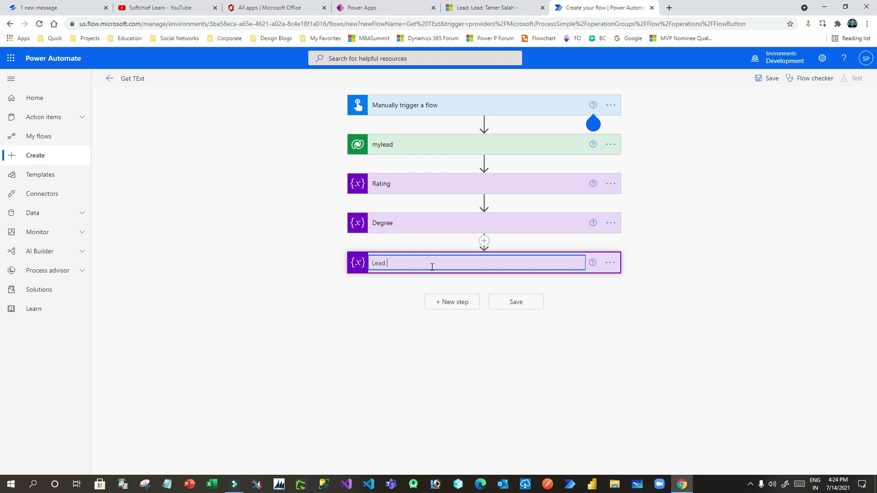
{"action": "left_click", "coordinate": [602, 282]}
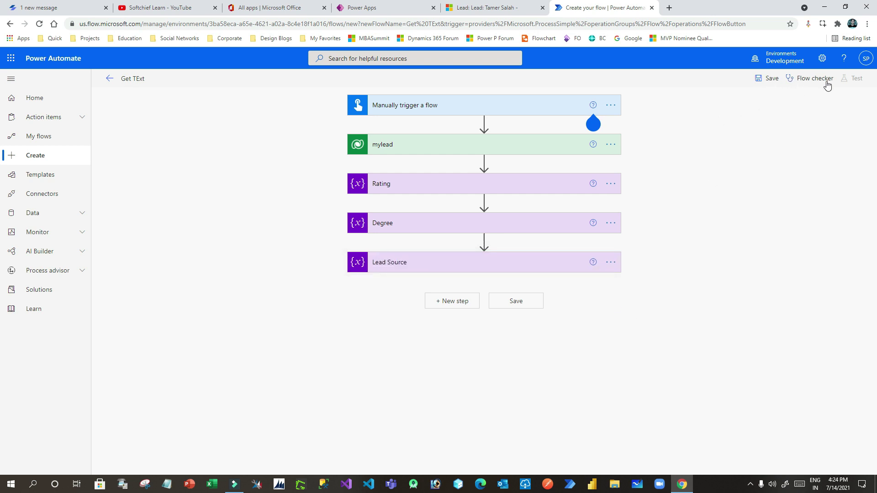
Save the Get TExt flow, run it as a manual test and open the run's result
{"action": "left_click", "coordinate": [765, 79]}
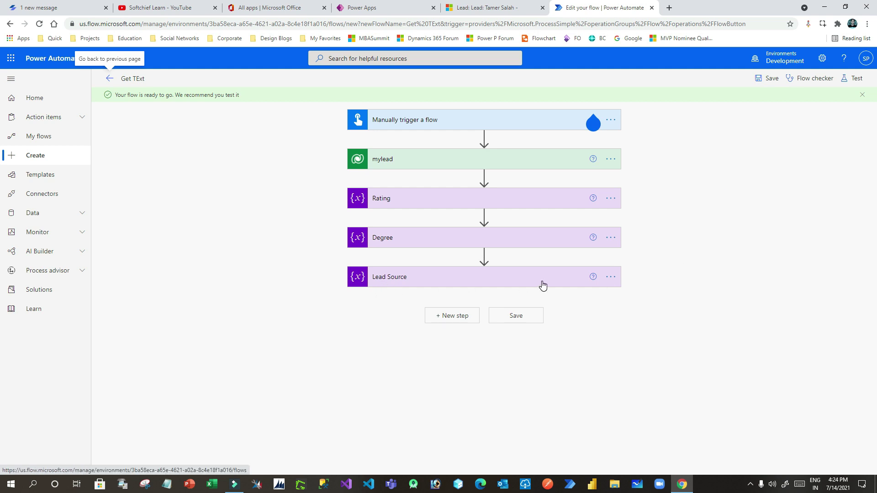
{"action": "left_click", "coordinate": [853, 80]}
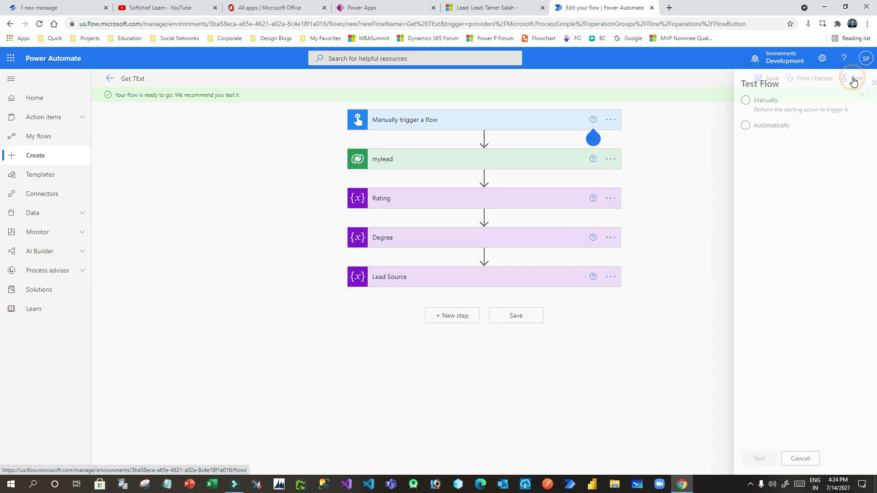
{"action": "left_click", "coordinate": [733, 100]}
{"action": "left_click", "coordinate": [748, 458]}
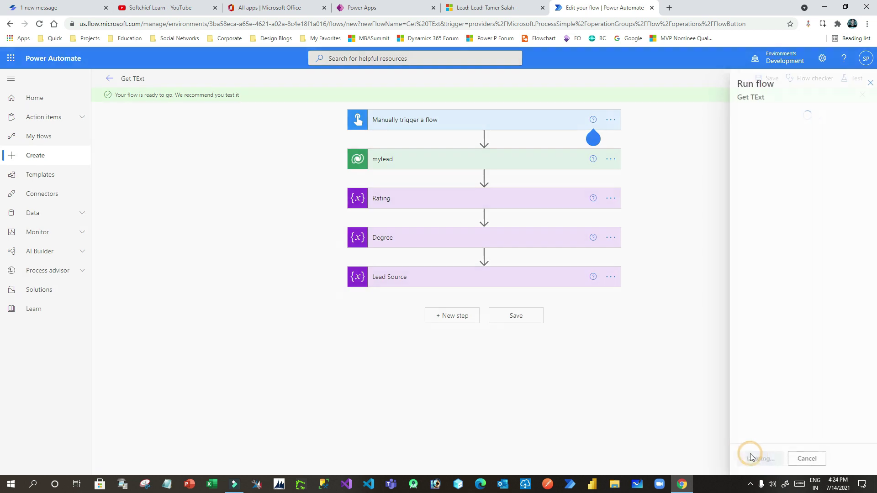
{"action": "left_click", "coordinate": [750, 457]}
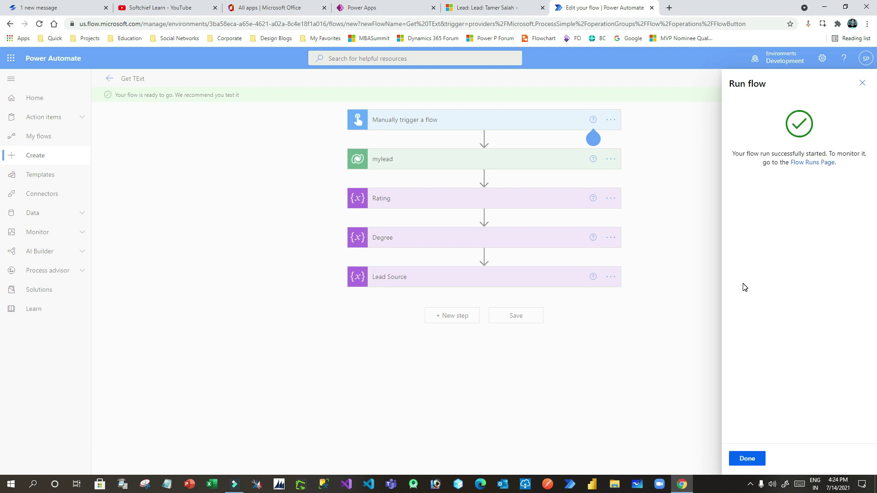
{"action": "left_click", "coordinate": [744, 459]}
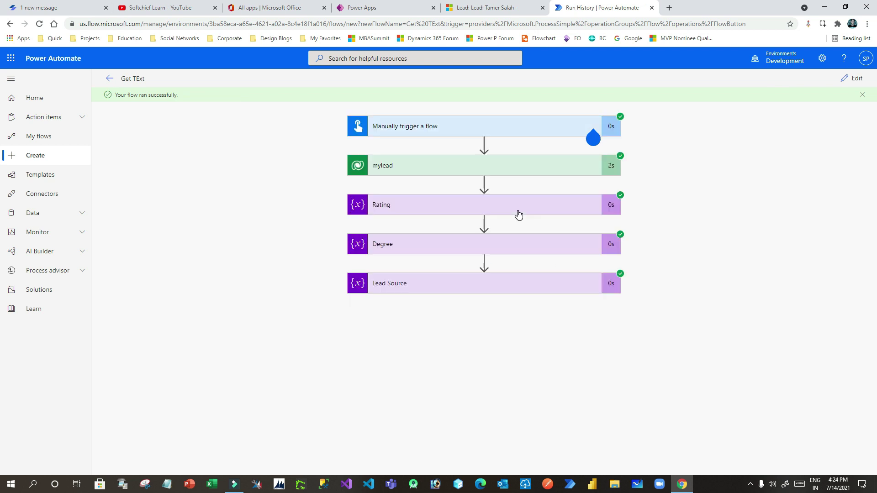
Inspect the value passed to the Rating variable in the flow run
{"action": "left_click", "coordinate": [469, 213]}
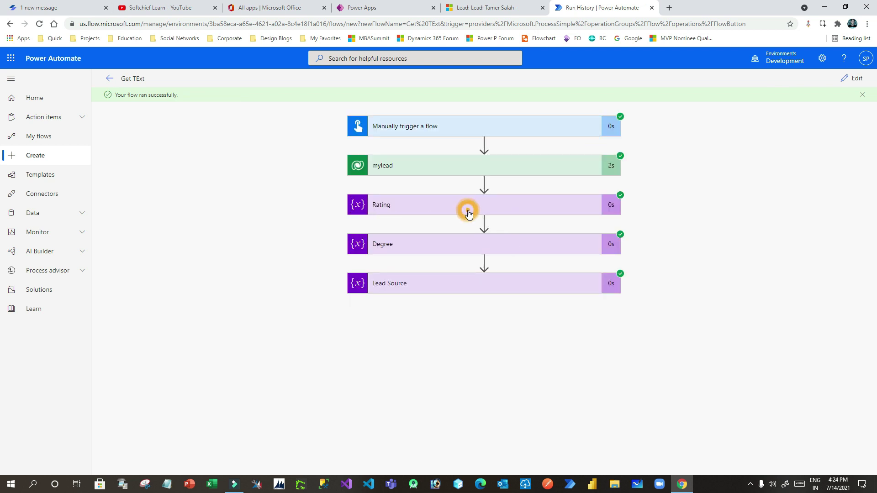
{"action": "left_click", "coordinate": [370, 333]}
{"action": "double_click", "coordinate": [369, 331]}
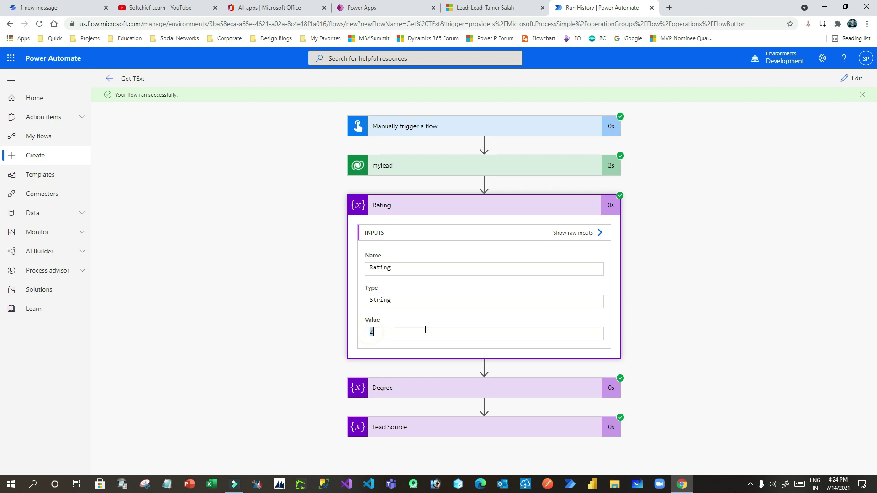
Compare the run's result with the Rating and Lead Source texts in the lead form's header
{"action": "left_click", "coordinate": [487, 8]}
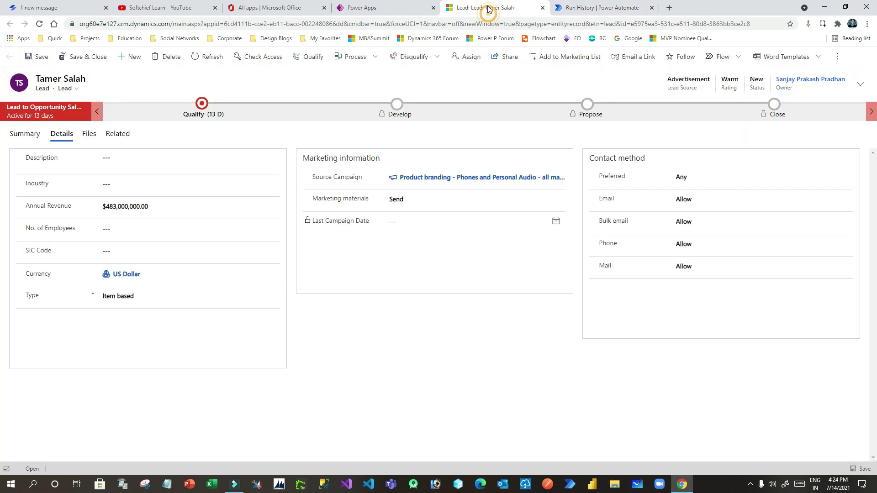
{"action": "left_click", "coordinate": [25, 133]}
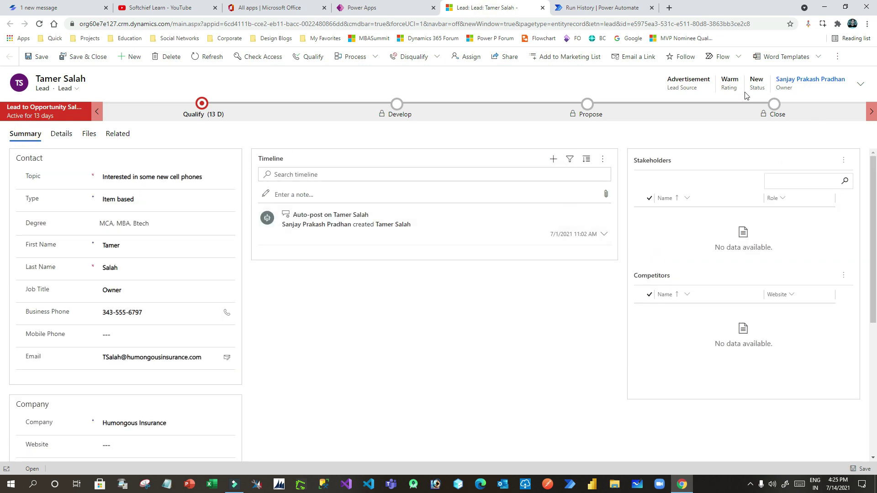
{"action": "left_click_drag", "start_coordinate": [671, 78], "coordinate": [705, 81]}
{"action": "left_click", "coordinate": [594, 9]}
{"action": "left_click", "coordinate": [488, 8]}
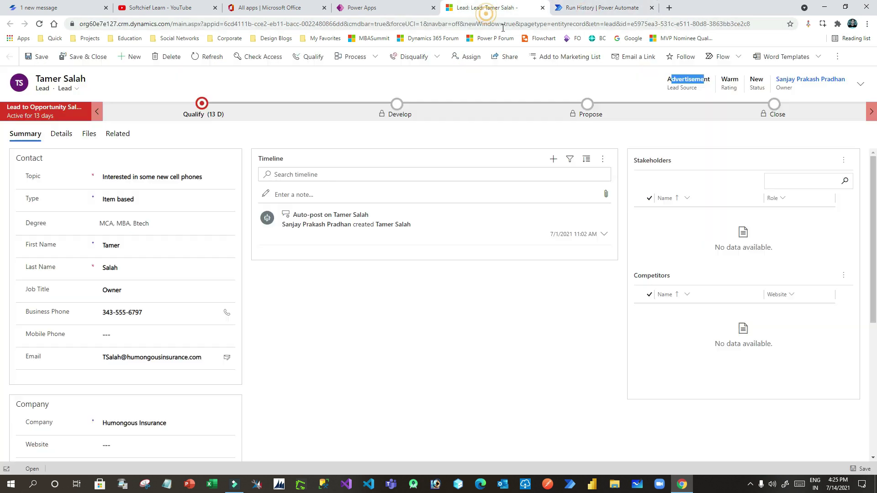
Check the Rating text on the lead form, and compare the run's Degree variable value with the form's Degree field
{"action": "left_click_drag", "start_coordinate": [722, 89], "coordinate": [736, 89]}
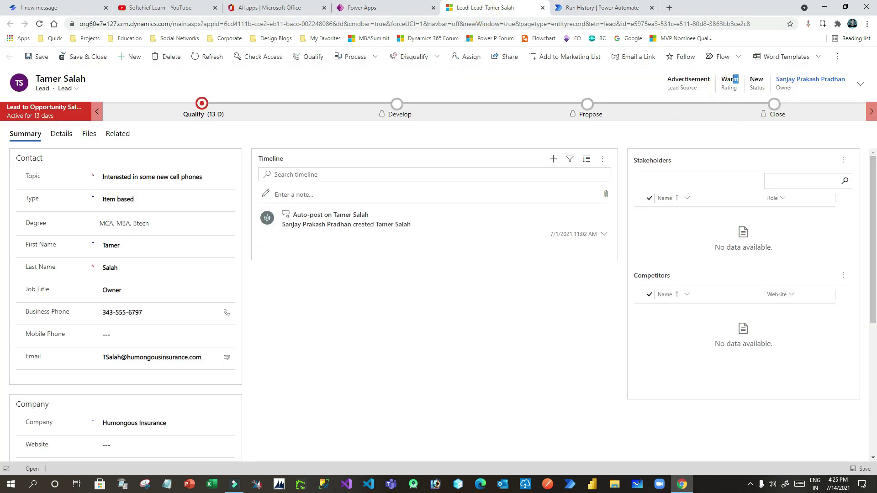
{"action": "left_click", "coordinate": [622, 12]}
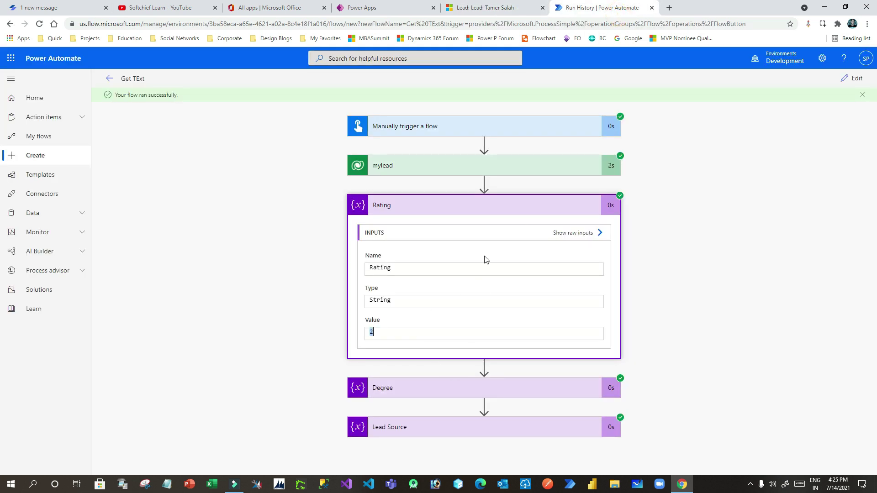
{"action": "left_click", "coordinate": [483, 204]}
{"action": "left_click", "coordinate": [471, 250]}
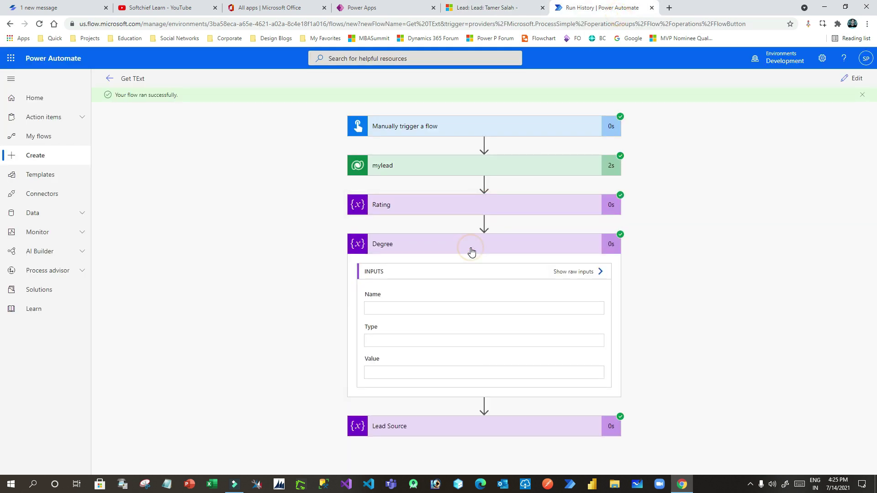
{"action": "double_click", "coordinate": [384, 371]}
{"action": "double_click", "coordinate": [421, 371]}
{"action": "double_click", "coordinate": [456, 371]}
{"action": "left_click", "coordinate": [485, 243]}
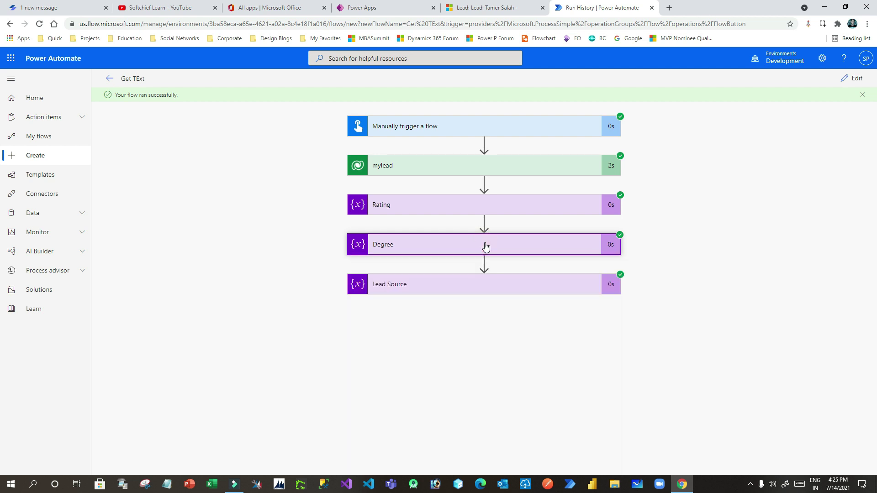
{"action": "left_click", "coordinate": [463, 10]}
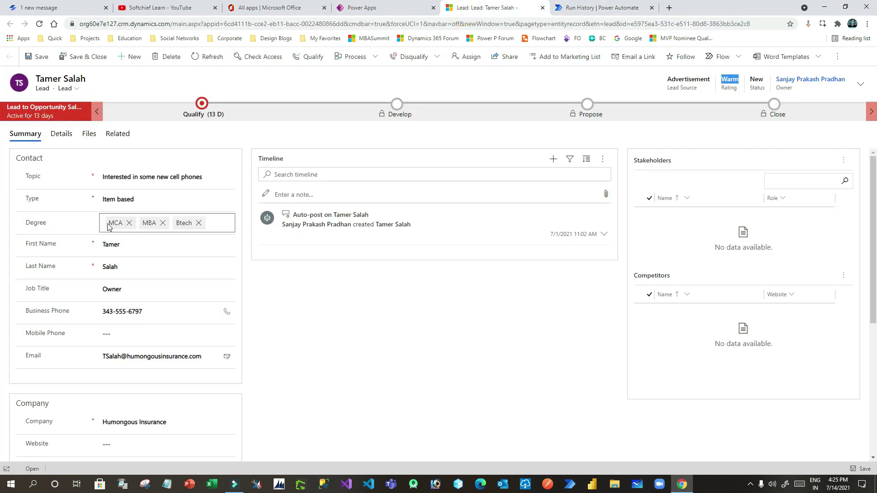
Inspect the Lead Source action's value in the flow run and compare it with the marketing information in the lead form's Details
{"action": "left_click", "coordinate": [612, 9]}
{"action": "left_click", "coordinate": [456, 284]}
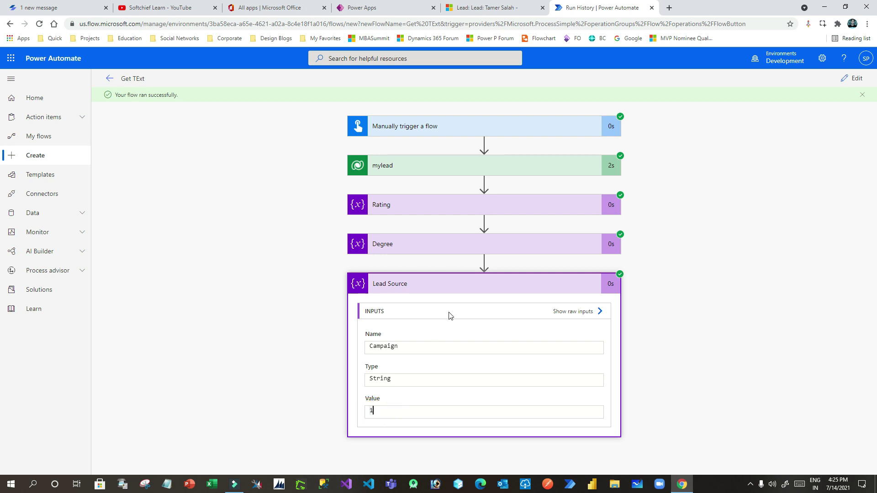
{"action": "left_click", "coordinate": [486, 7]}
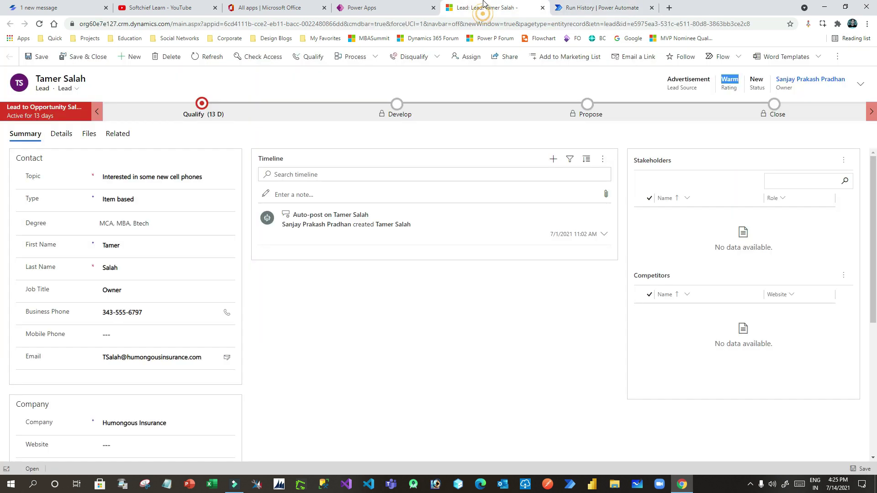
{"action": "left_click", "coordinate": [70, 136]}
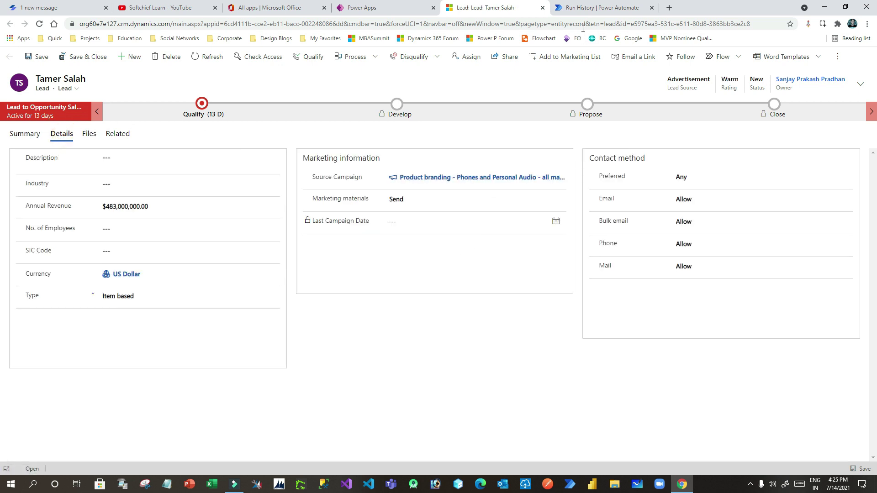
{"action": "left_click", "coordinate": [598, 7]}
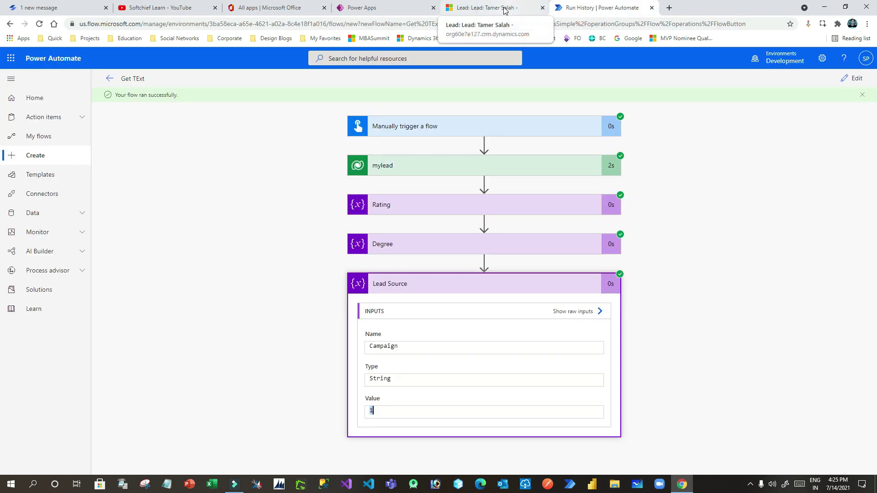
{"action": "left_click", "coordinate": [496, 285]}
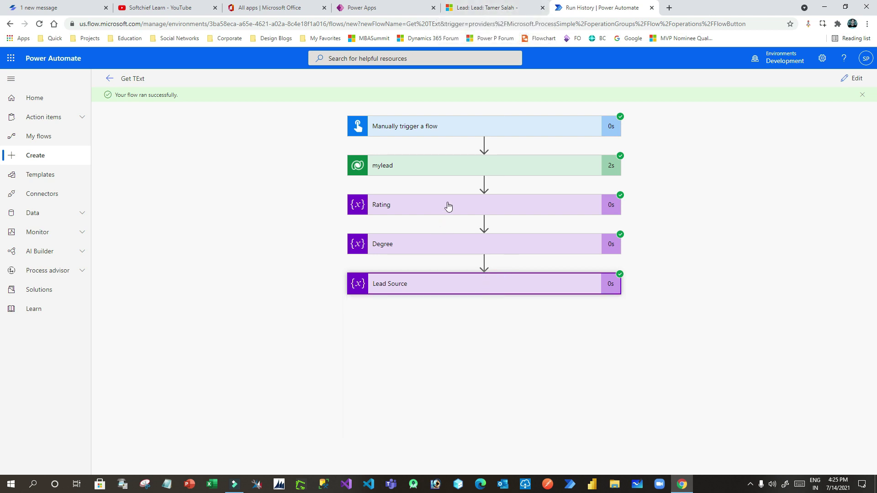
Review the Rating variable in the run, and check the mylead and Rating action settings in the flow's editor
{"action": "left_click", "coordinate": [479, 210]}
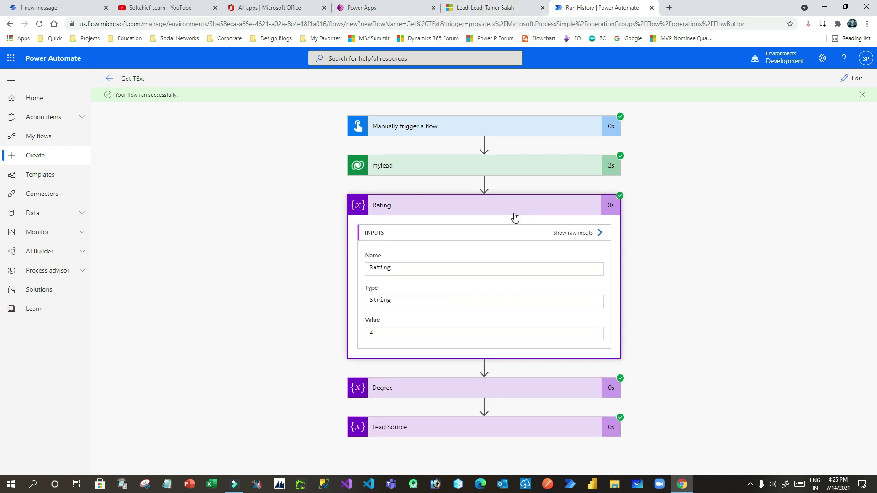
{"action": "left_click", "coordinate": [853, 79]}
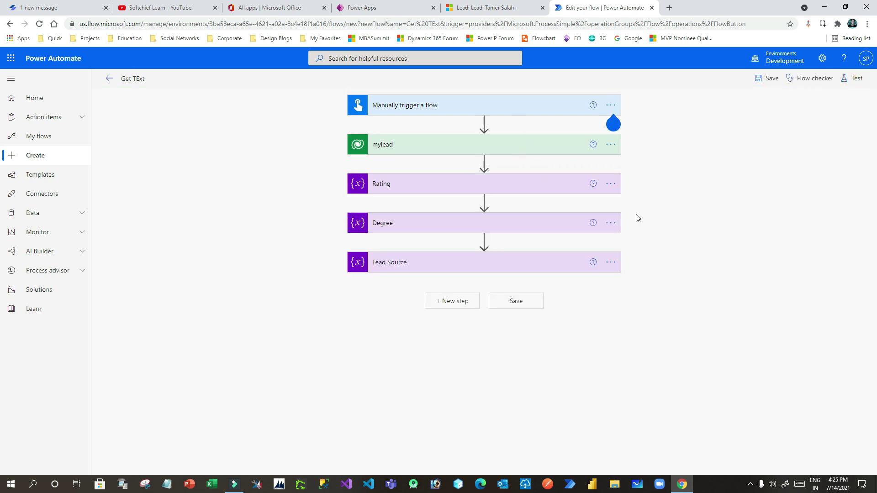
{"action": "left_click", "coordinate": [498, 145]}
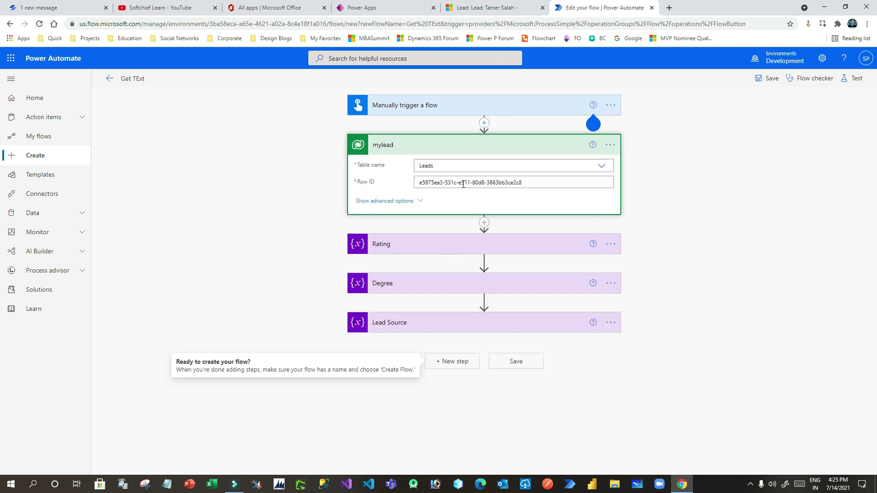
{"action": "left_click", "coordinate": [459, 145]}
{"action": "left_click", "coordinate": [486, 183]}
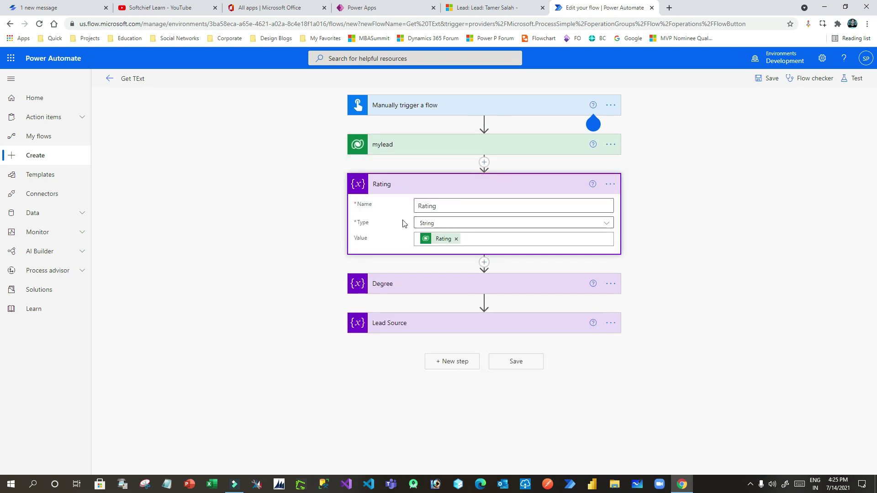
Return to the Get TExt flow's details page and open its test run from the 28-day run history
{"action": "left_click", "coordinate": [111, 81]}
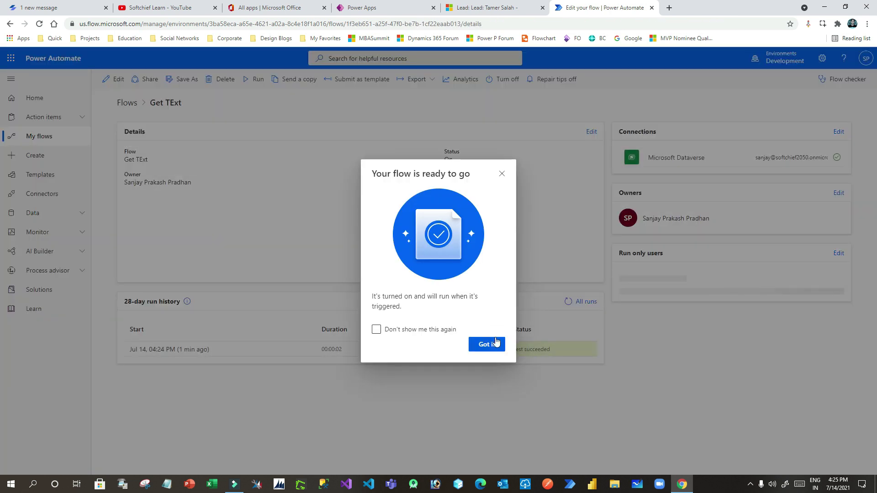
{"action": "left_click", "coordinate": [483, 347]}
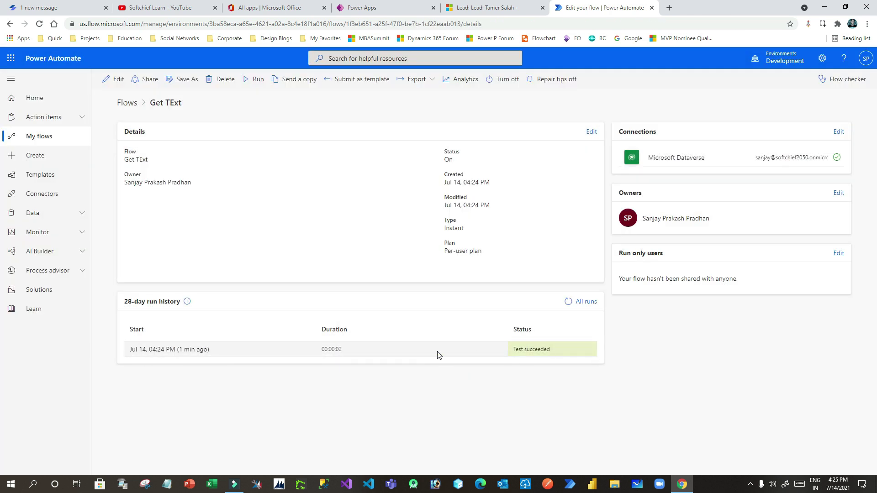
{"action": "left_click", "coordinate": [188, 350]}
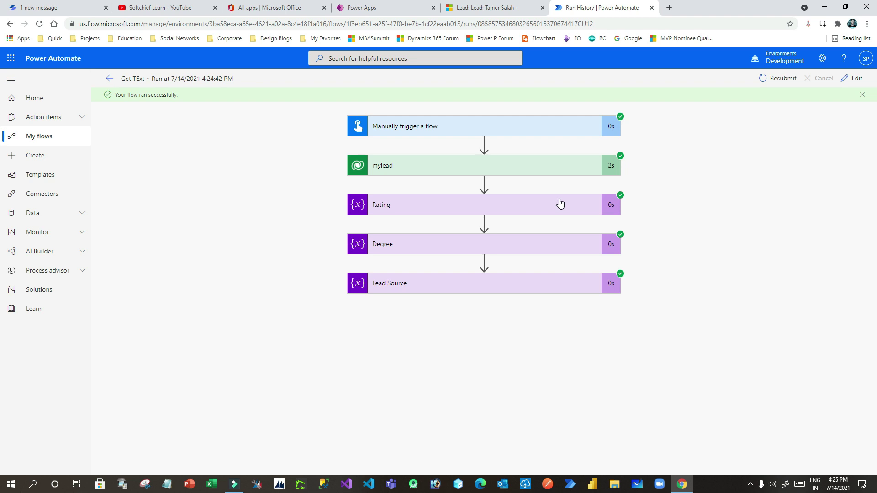
Copy the entire body output of the run's mylead action and paste it into a new Notepad document
{"action": "left_click", "coordinate": [481, 169]}
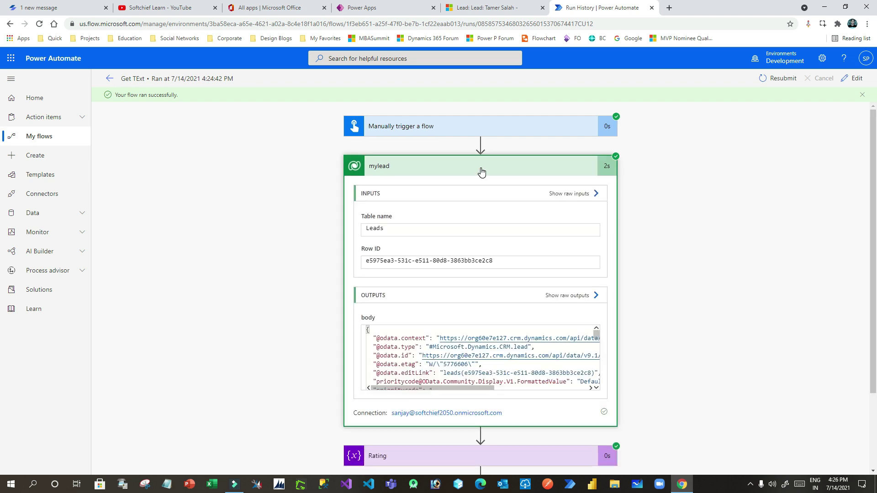
{"action": "scroll", "coordinate": [459, 177], "scroll_direction": "down", "scroll_amount": 8}
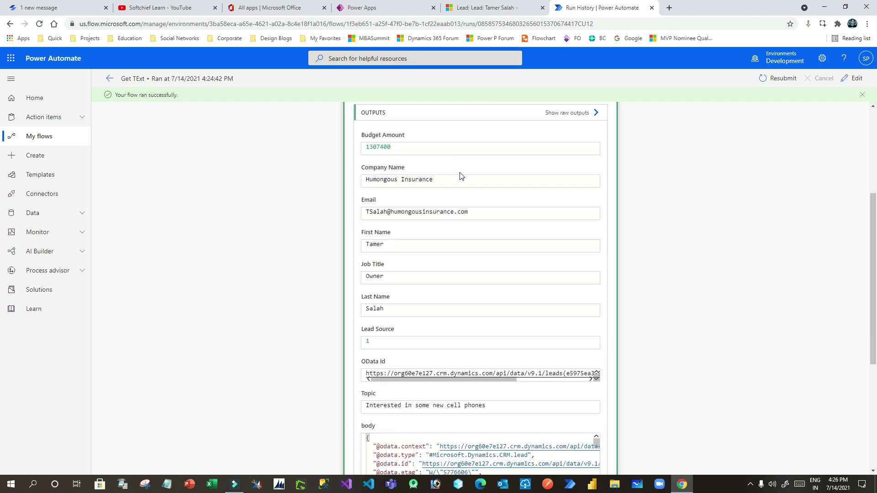
{"action": "left_click", "coordinate": [384, 265]}
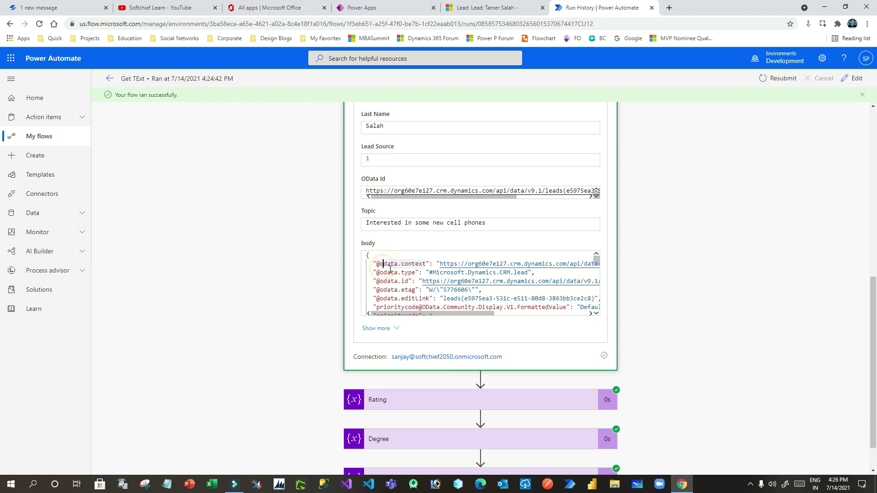
{"action": "key", "text": "ctrl+a"}
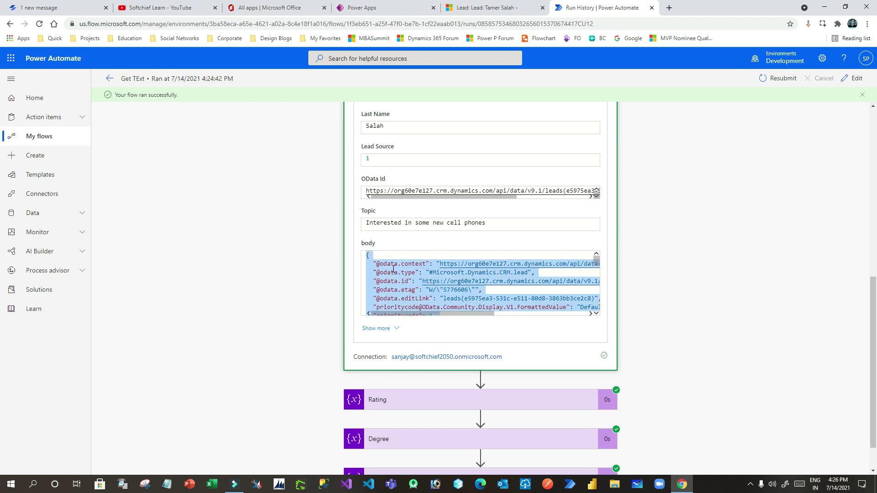
{"action": "left_click", "coordinate": [167, 484]}
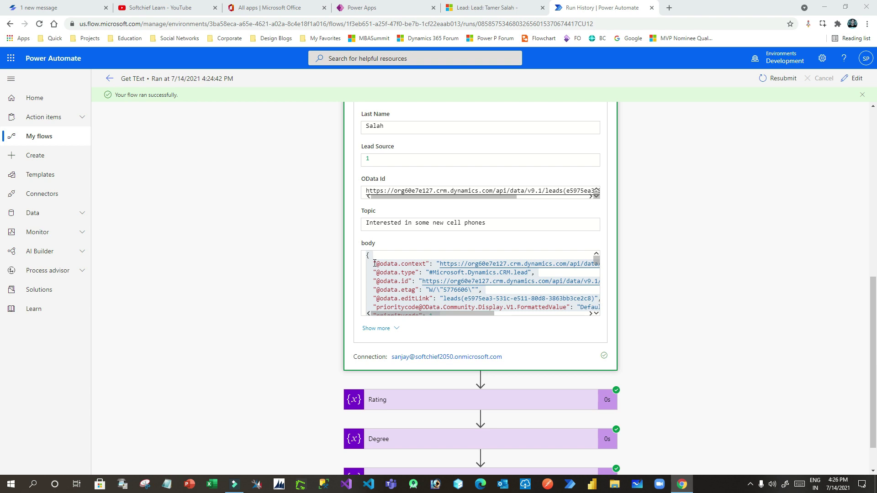
{"action": "left_click", "coordinate": [374, 257]}
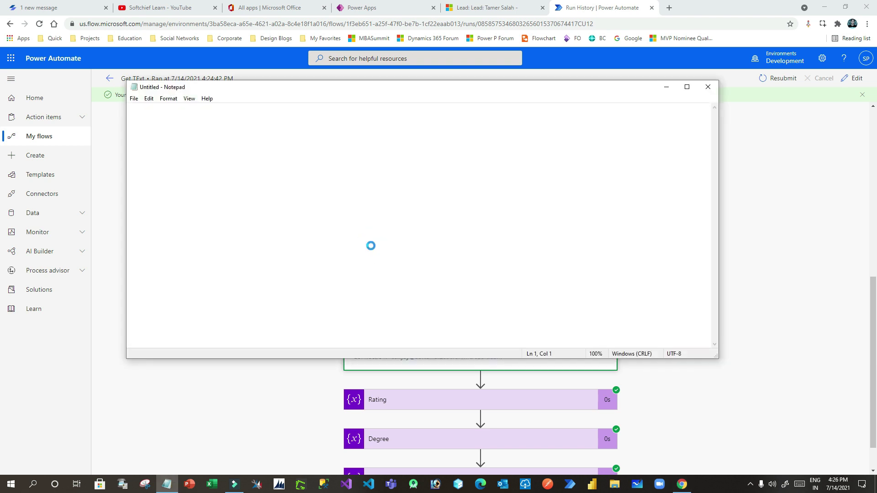
{"action": "key", "text": "ctrl+v"}
{"action": "scroll", "coordinate": [538, 220], "scroll_direction": "up", "scroll_amount": 15}
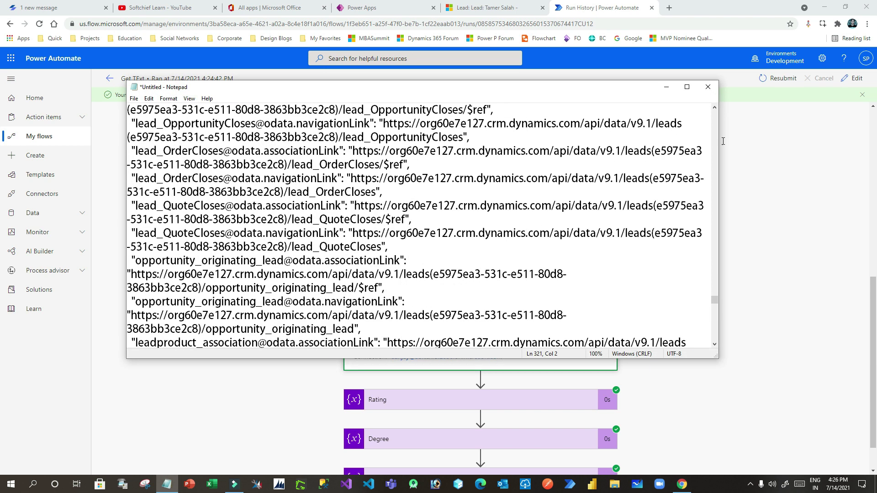
Back in the flow run, collapse the mylead action and expand the Rating action to view its inputs
{"action": "left_click", "coordinate": [784, 209]}
{"action": "scroll", "coordinate": [618, 192], "scroll_direction": "up", "scroll_amount": 9}
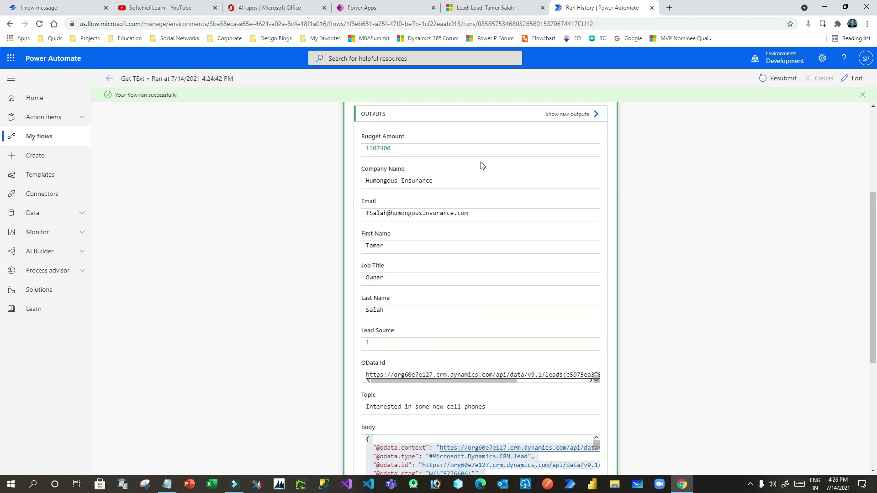
{"action": "left_click", "coordinate": [460, 173]}
{"action": "left_click", "coordinate": [434, 214]}
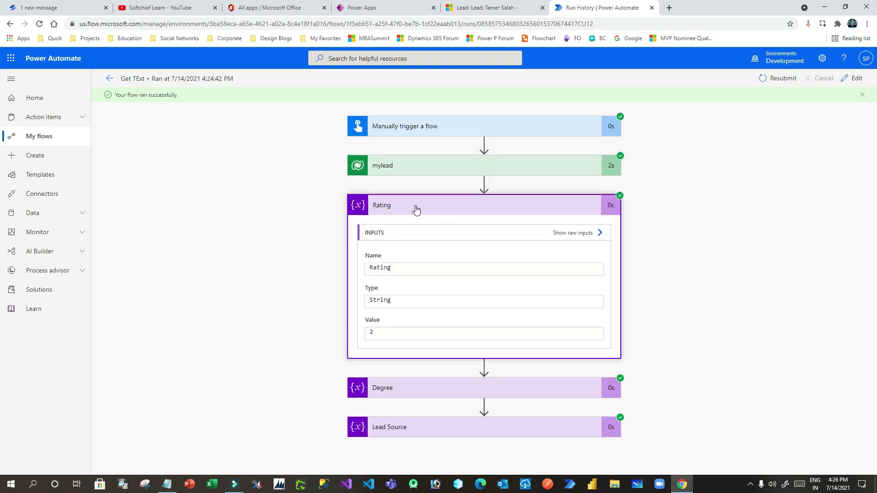
Search the pasted body text in Notepad for "rating", both upwards and downwards
{"action": "left_click", "coordinate": [167, 483]}
{"action": "key", "text": "ctrl+f"}
{"action": "type", "text": "ratin"}
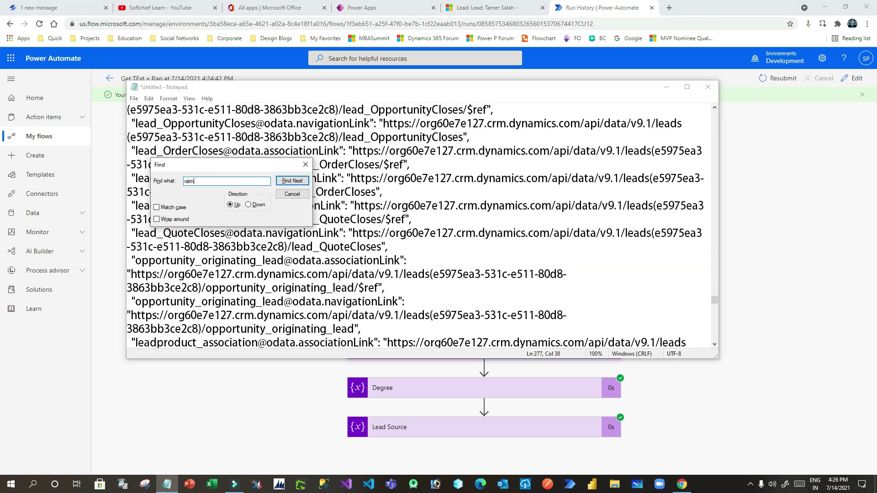
{"action": "type", "text": "g"}
{"action": "key", "text": "Return"}
{"action": "left_click", "coordinate": [464, 279]}
{"action": "left_click", "coordinate": [247, 205]}
{"action": "left_click", "coordinate": [292, 181]}
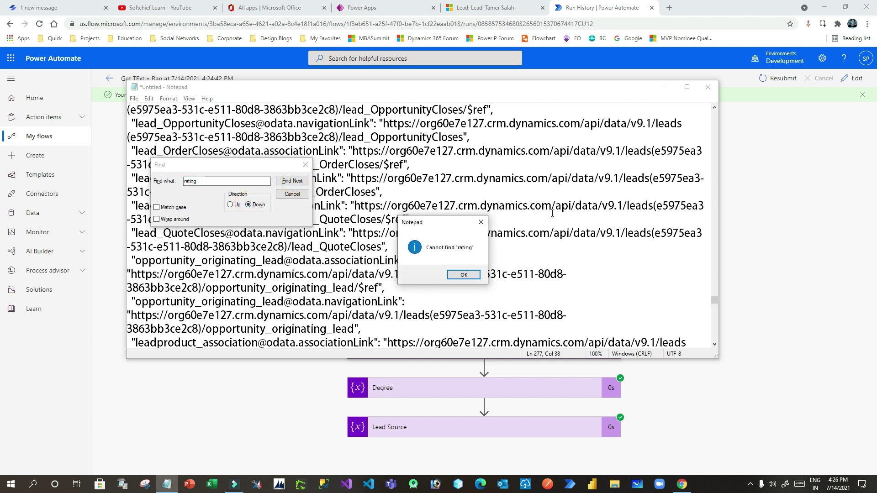
{"action": "left_click", "coordinate": [464, 277]}
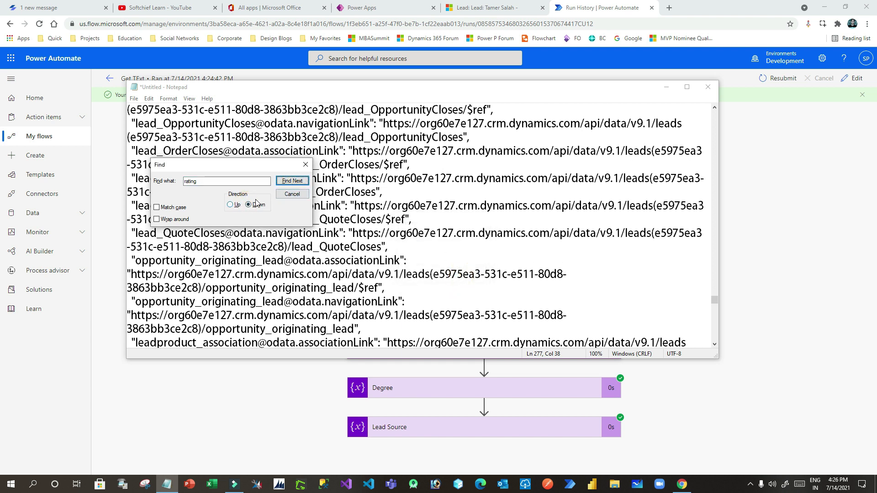
{"action": "left_click", "coordinate": [230, 205]}
{"action": "left_click", "coordinate": [291, 181]}
{"action": "left_click", "coordinate": [464, 273]}
{"action": "left_click", "coordinate": [248, 205]}
{"action": "left_click", "coordinate": [292, 181]}
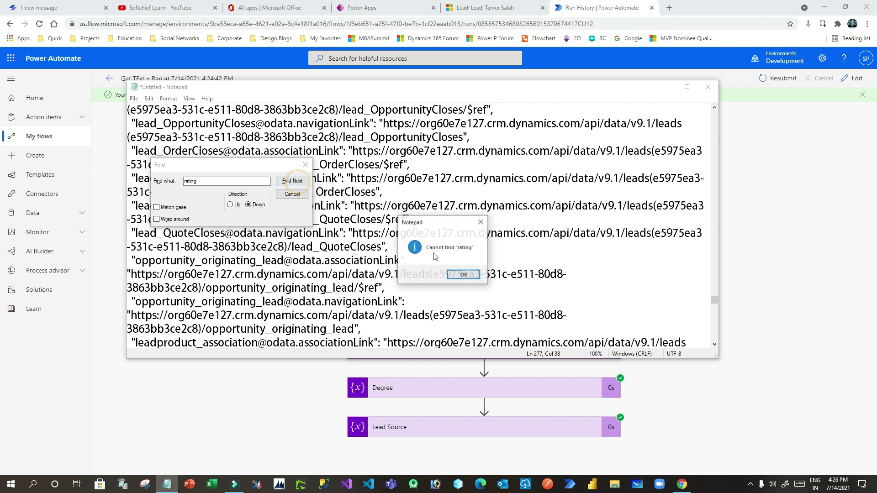
{"action": "left_click", "coordinate": [463, 273]}
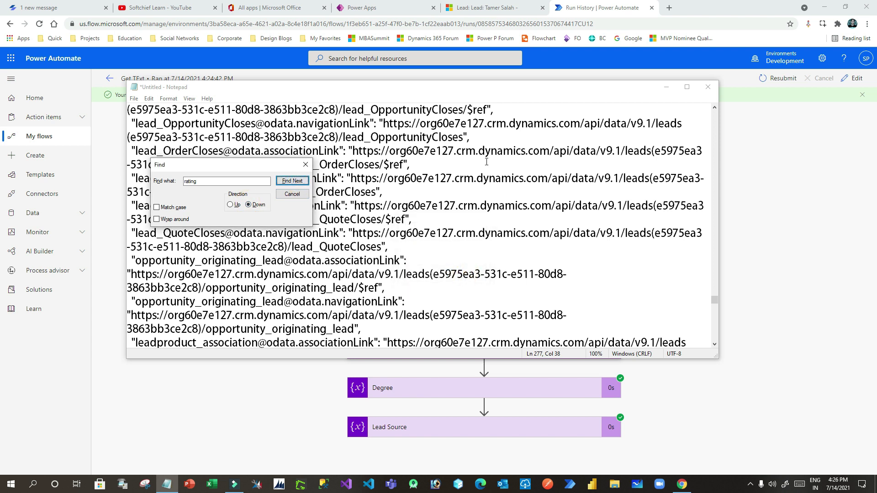
Show the logical names on the lead form's Details with the Level up extension, and clear them again
{"action": "left_click", "coordinate": [488, 8]}
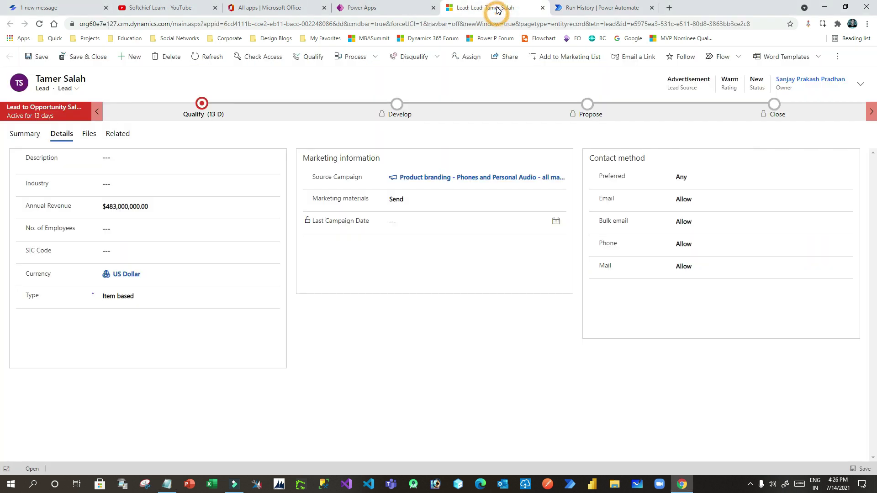
{"action": "left_click", "coordinate": [808, 23]}
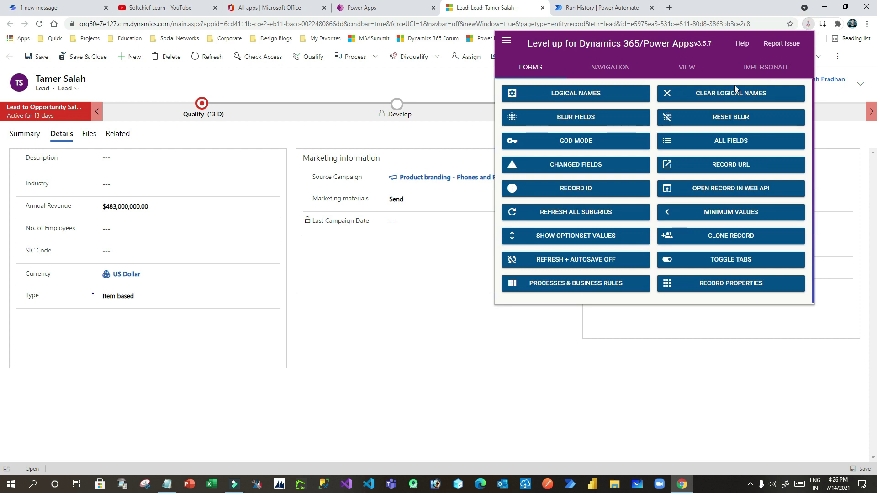
{"action": "left_click", "coordinate": [582, 97]}
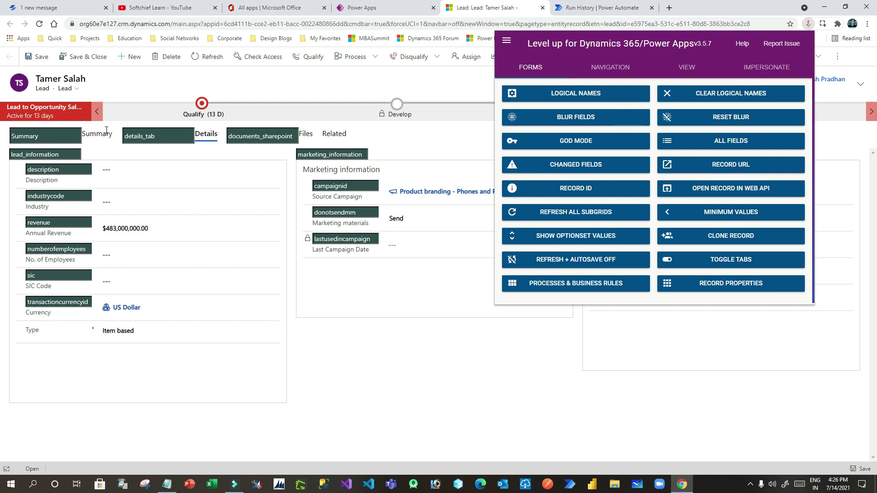
{"action": "left_click", "coordinate": [724, 93]}
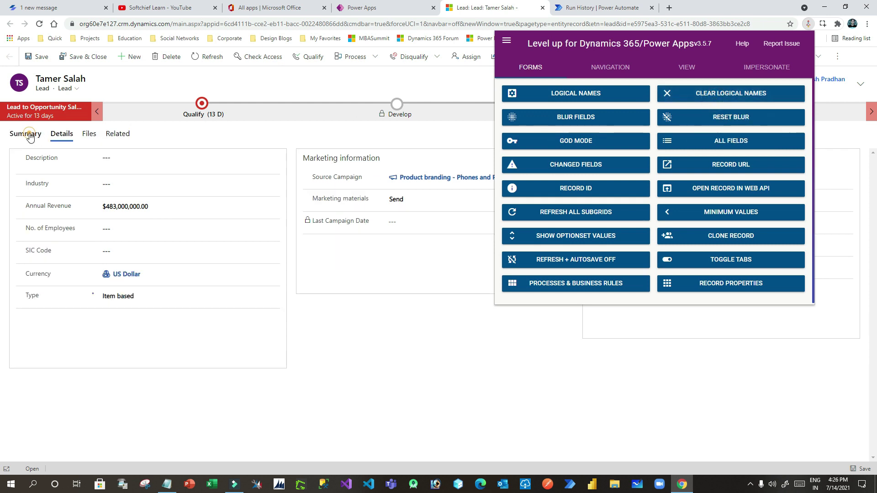
Return to the lead's Summary, search the Lead table's columns in Power Apps for "rating", and select the Rating column's logical name
{"action": "left_click", "coordinate": [28, 134]}
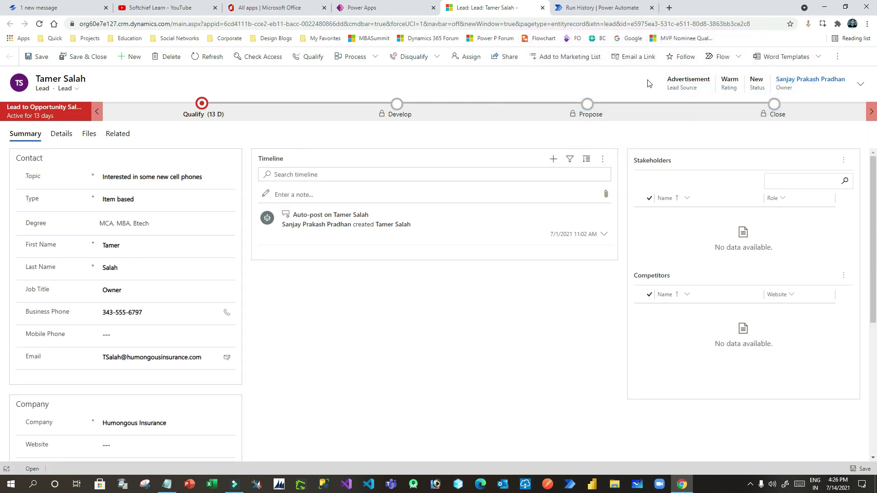
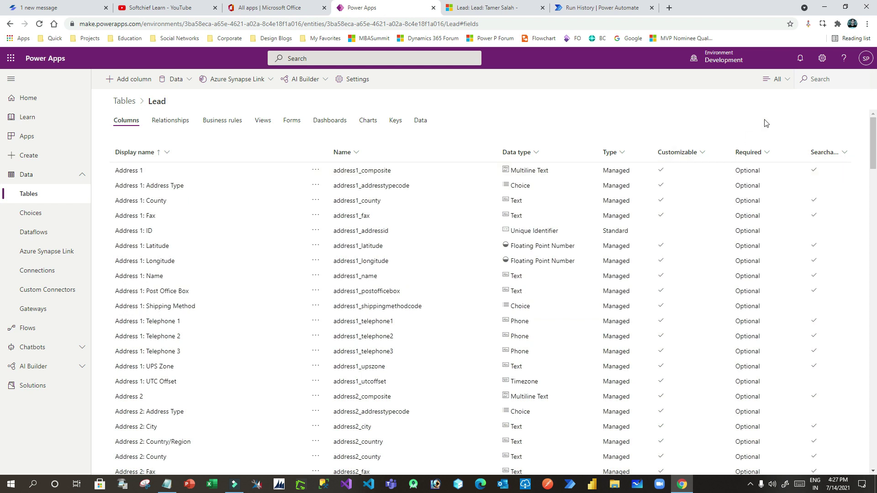
{"action": "left_click", "coordinate": [826, 81]}
{"action": "type", "text": "rT"}
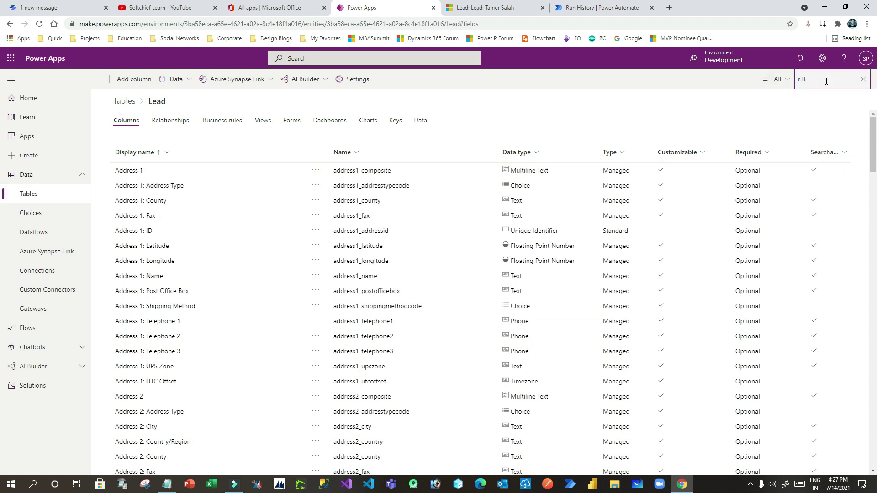
{"action": "type", "text": "ING"}
{"action": "double_click", "coordinate": [827, 77]}
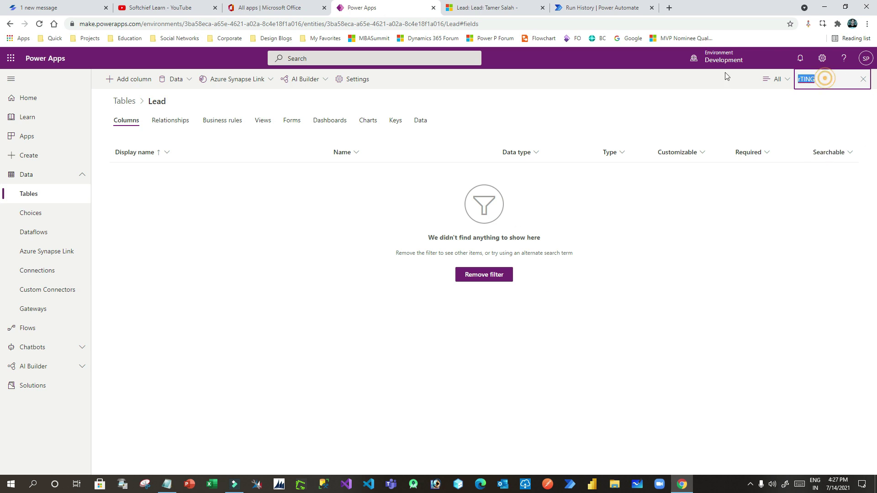
{"action": "type", "text": "rating"}
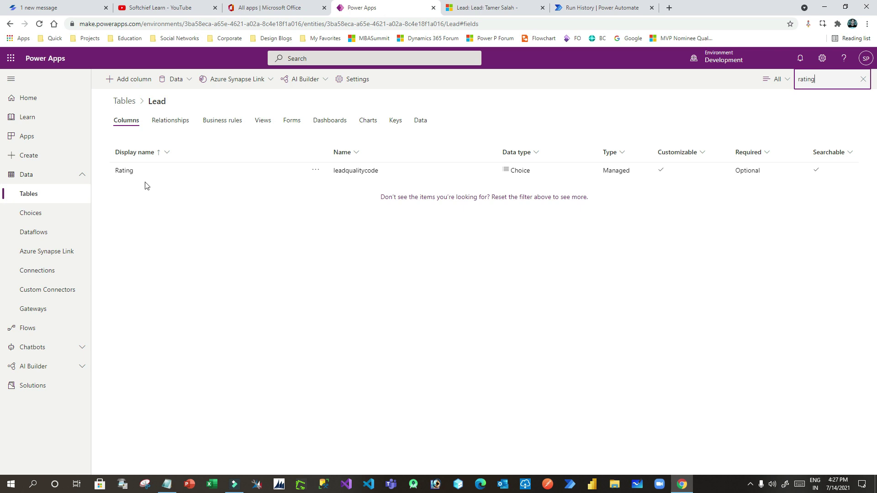
{"action": "double_click", "coordinate": [357, 171]}
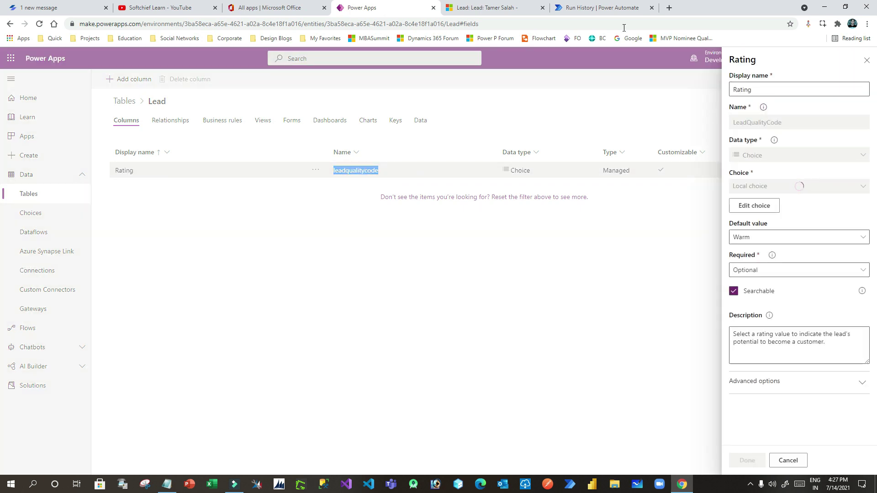
Search the pasted body text in Notepad for "leadqua" downwards and upwards, and close the search and the Rating column's details
{"action": "left_click", "coordinate": [169, 483]}
{"action": "double_click", "coordinate": [211, 181]}
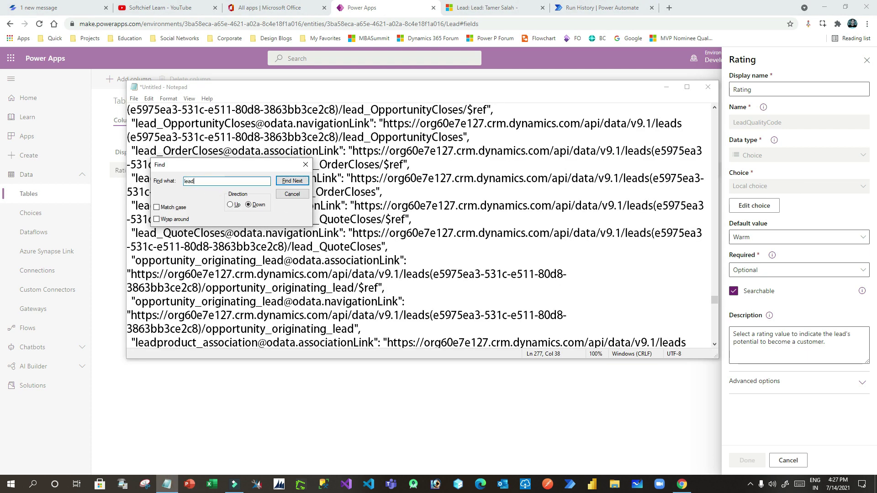
{"action": "type", "text": "leadqua"}
{"action": "left_click", "coordinate": [293, 181]}
{"action": "left_click", "coordinate": [464, 275]}
{"action": "left_click", "coordinate": [230, 204]}
{"action": "left_click", "coordinate": [292, 181]}
{"action": "left_click", "coordinate": [305, 166]}
{"action": "left_click", "coordinate": [866, 60]}
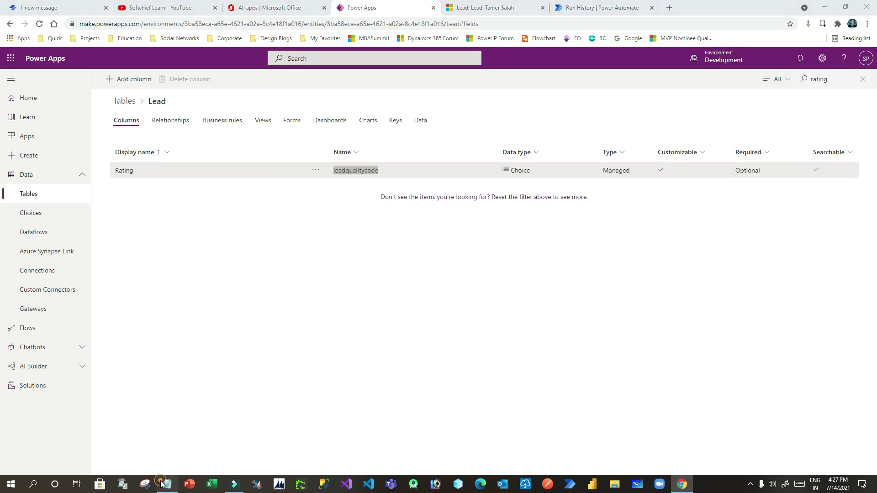
Maximize the Notepad document with the body text and highlight the line holding leadqualitycode's numeric value
{"action": "left_click", "coordinate": [166, 484]}
{"action": "double_click", "coordinate": [687, 87]}
{"action": "scroll", "coordinate": [173, 163], "scroll_direction": "up", "scroll_amount": 2}
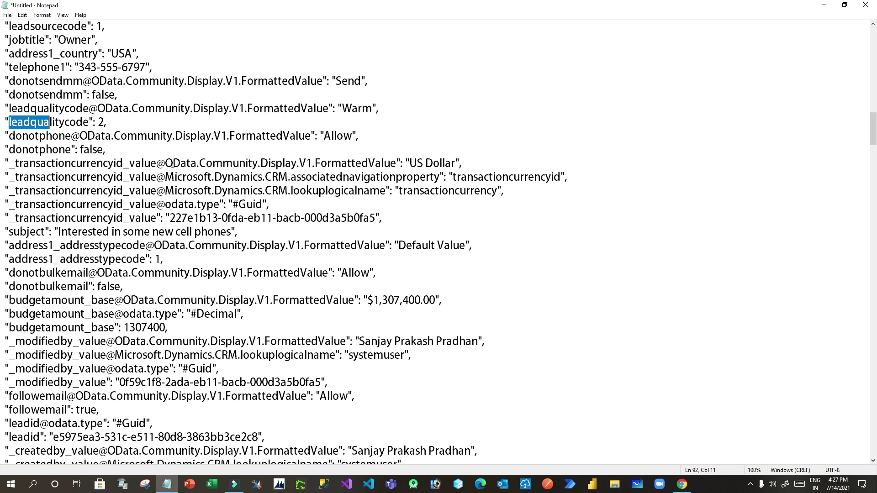
{"action": "left_click", "coordinate": [9, 122]}
{"action": "left_click_drag", "start_coordinate": [9, 123], "coordinate": [124, 121]}
{"action": "left_click", "coordinate": [72, 122]}
{"action": "left_click_drag", "start_coordinate": [9, 108], "coordinate": [129, 128]}
{"action": "left_click", "coordinate": [129, 128]}
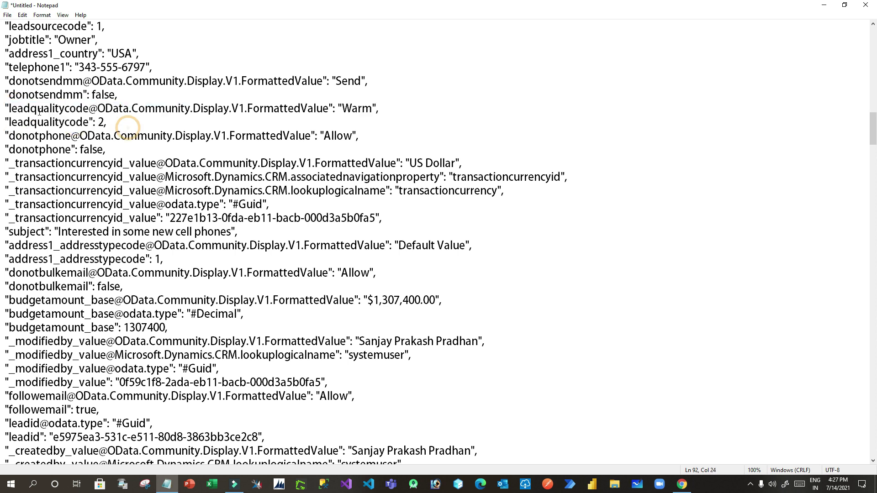
{"action": "key", "text": "shift+Left"}
{"action": "key", "text": "shift+Left"}
{"action": "key", "text": "shift+Left"}
{"action": "key", "text": "shift+Left"}
{"action": "key", "text": "shift+Left"}
{"action": "key", "text": "shift+Left"}
{"action": "key", "text": "shift+Left"}
{"action": "key", "text": "shift+Left"}
{"action": "key", "text": "shift+Left"}
{"action": "key", "text": "shift+Left"}
{"action": "key", "text": "shift+Left"}
{"action": "key", "text": "shift+Left"}
{"action": "key", "text": "shift+Left"}
{"action": "key", "text": "shift+Left"}
{"action": "key", "text": "shift+Left"}
{"action": "key", "text": "shift+Left"}
{"action": "key", "text": "shift+Left"}
{"action": "key", "text": "shift+Left"}
{"action": "key", "text": "shift+Left"}
{"action": "key", "text": "shift+Left"}
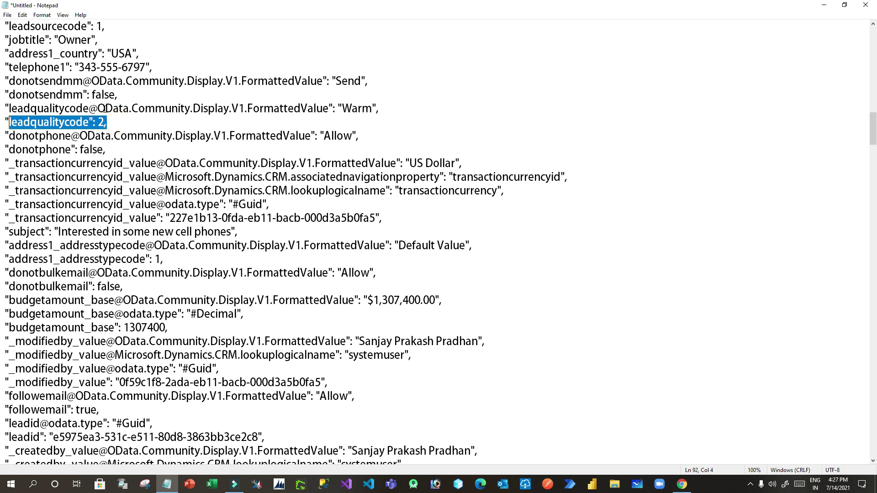
Highlight the leadqualitycode formatted-value line, including its OData.Community.Display.V1.FormattedValue part
{"action": "left_click_drag", "start_coordinate": [379, 109], "coordinate": [5, 108]}
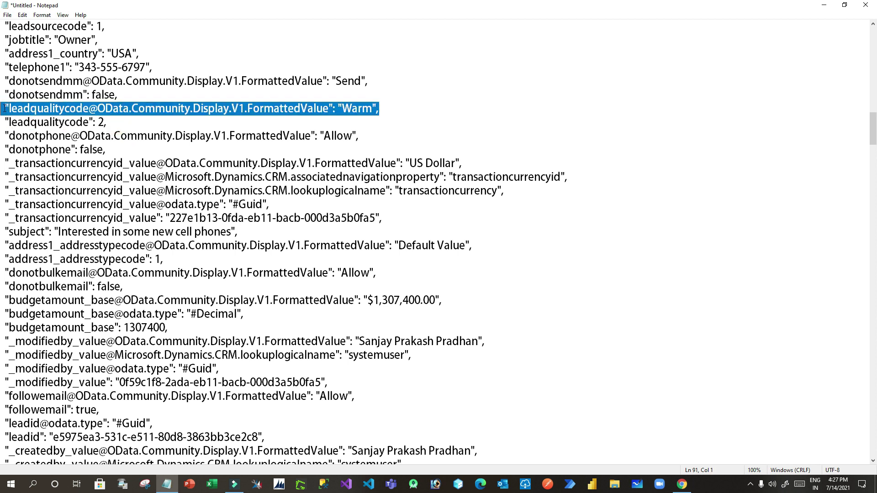
{"action": "left_click", "coordinate": [357, 108]}
{"action": "left_click", "coordinate": [327, 108]}
{"action": "left_click_drag", "start_coordinate": [327, 108], "coordinate": [107, 108]}
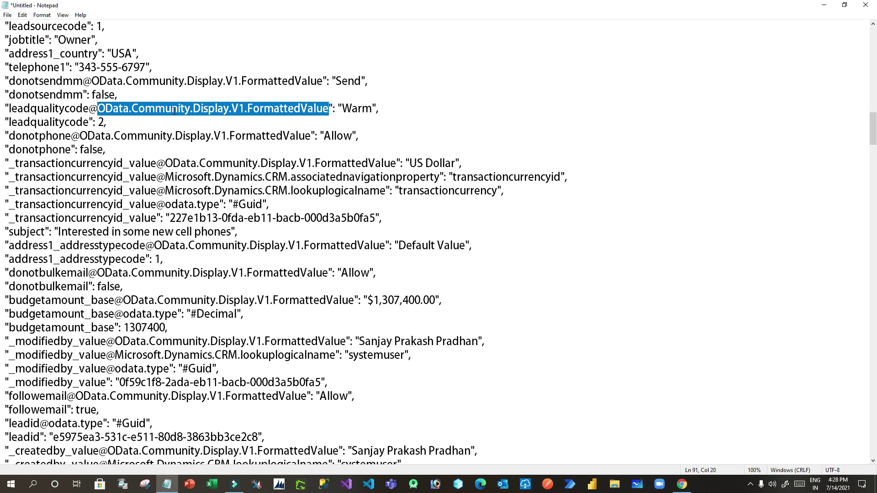
Switch to the Power Automate run, open the flow for editing, and peek at the Rating action's code
{"action": "left_click", "coordinate": [679, 488]}
{"action": "left_click", "coordinate": [579, 8]}
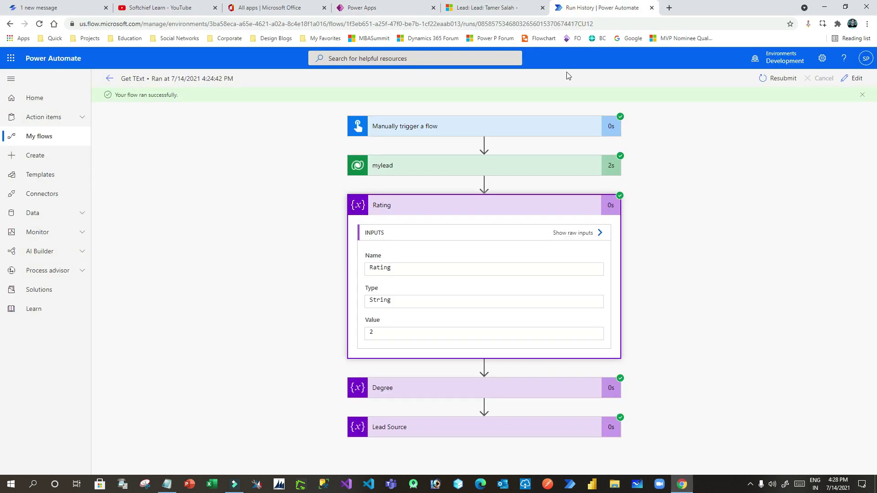
{"action": "left_click", "coordinate": [853, 80]}
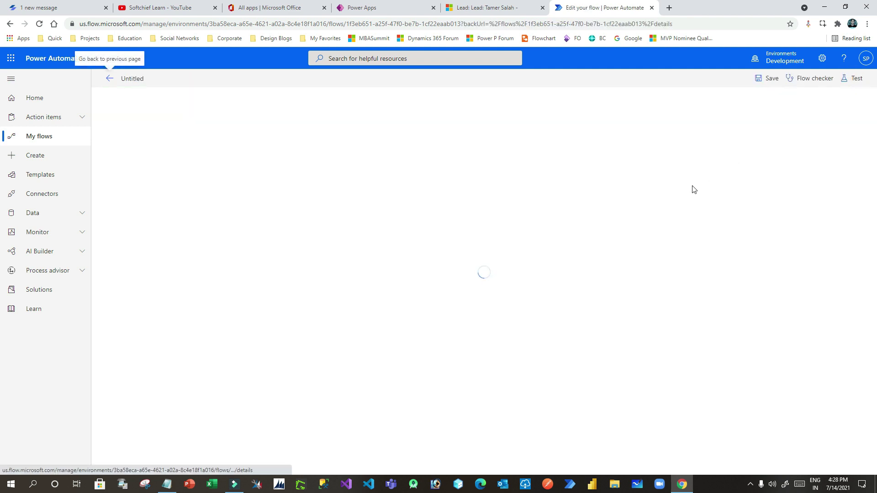
{"action": "left_click", "coordinate": [488, 187]}
{"action": "left_click", "coordinate": [613, 185]}
{"action": "left_click", "coordinate": [655, 282]}
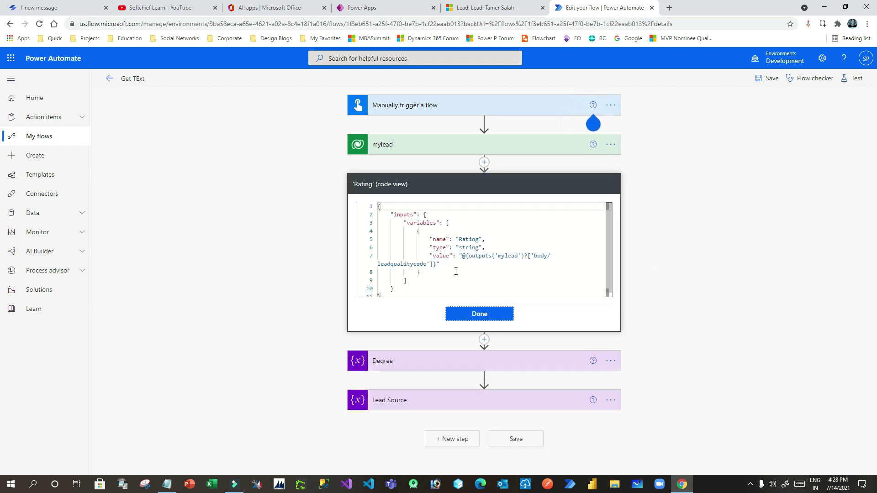
Copy outputs('mylead')?['body/leadqualitycode'] from Rating's code and paste it into a new Notepad document
{"action": "left_click", "coordinate": [433, 257]}
{"action": "left_click", "coordinate": [477, 257]}
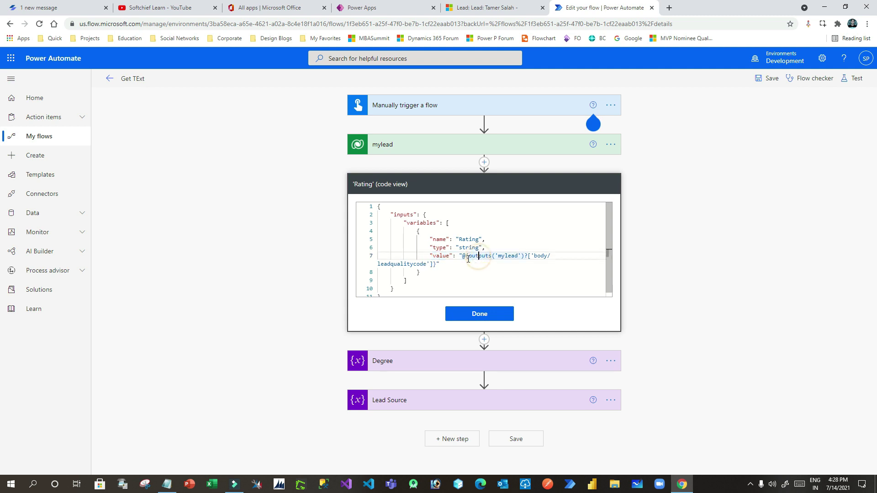
{"action": "left_click_drag", "start_coordinate": [469, 256], "coordinate": [436, 265]}
{"action": "key", "text": "ctrl+c"}
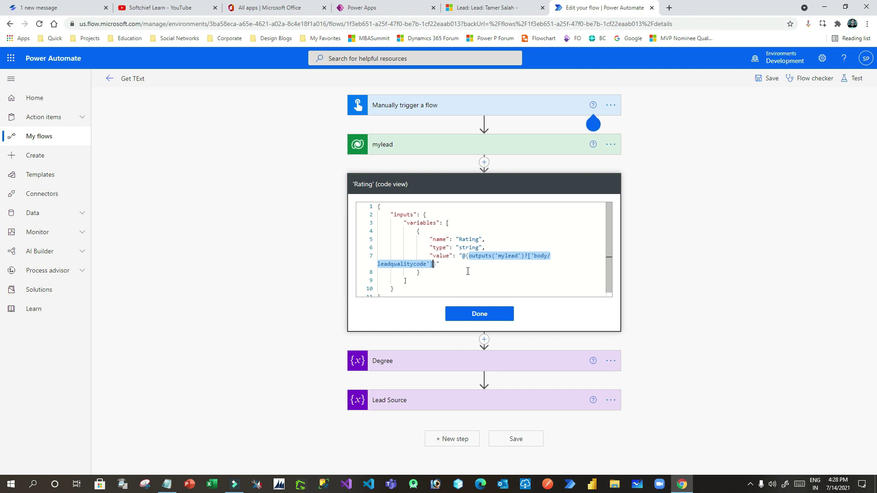
{"action": "right_click", "coordinate": [171, 488]}
{"action": "left_click", "coordinate": [164, 436]}
{"action": "left_click", "coordinate": [352, 233]}
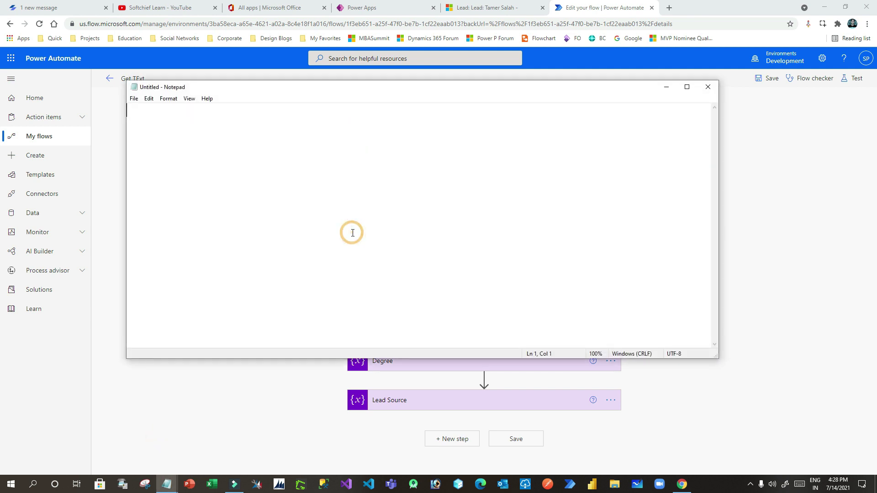
{"action": "key", "text": "ctrl+v"}
{"action": "left_click_drag", "start_coordinate": [335, 109], "coordinate": [257, 111]}
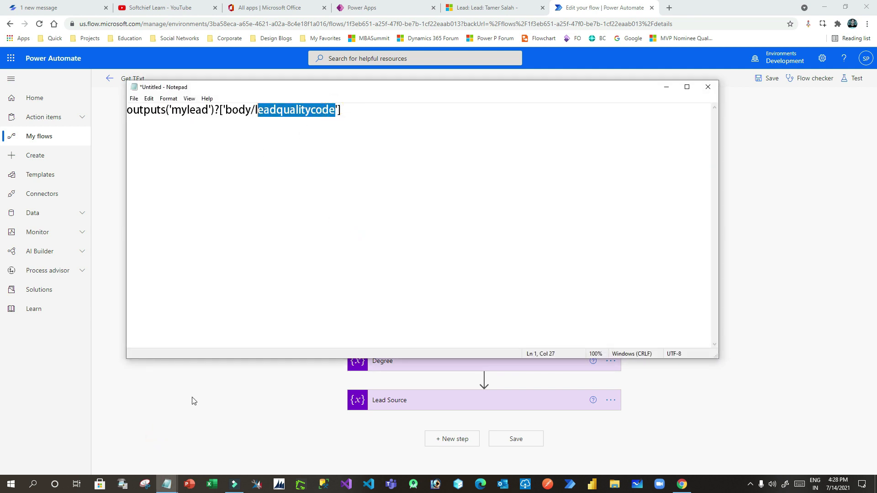
{"action": "mouse_move", "coordinate": [167, 484]}
{"action": "left_click", "coordinate": [146, 455]}
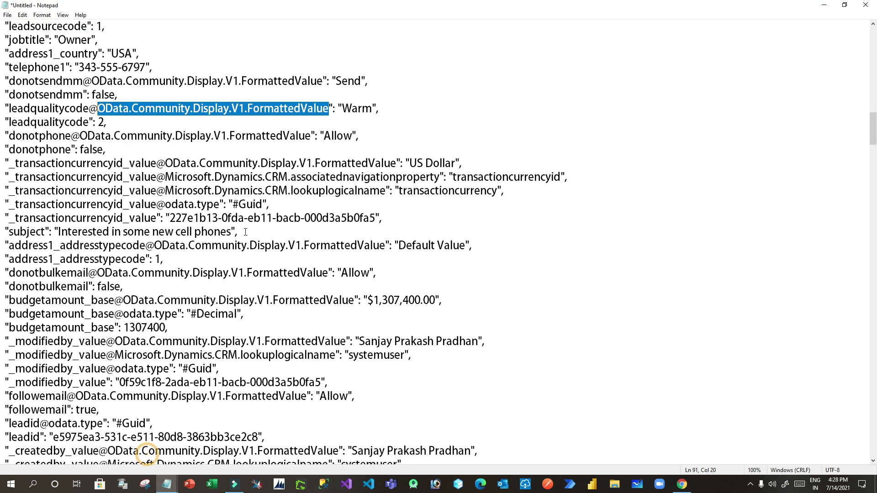
{"action": "left_click", "coordinate": [343, 111]}
{"action": "left_click_drag", "start_coordinate": [329, 110], "coordinate": [91, 110]}
{"action": "key", "text": "ctrl+c"}
{"action": "left_click", "coordinate": [824, 5]}
{"action": "left_click", "coordinate": [335, 110]}
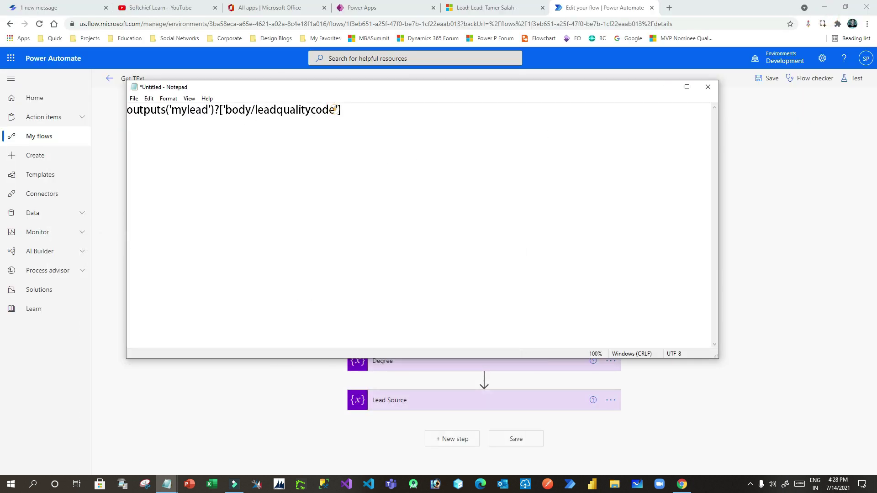
{"action": "key", "text": "ctrl+v"}
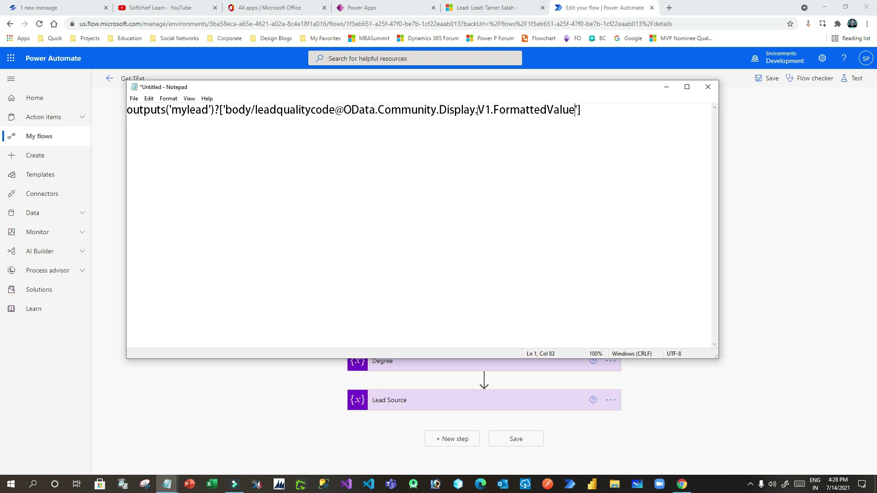
{"action": "left_click_drag", "start_coordinate": [336, 111], "coordinate": [259, 112]}
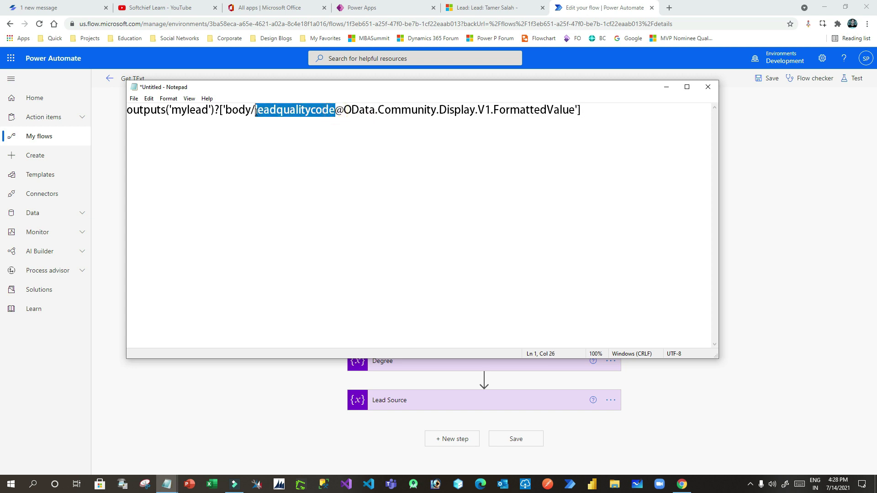
Copy the complete leadqualitycode formatted-value expression from Notepad and close the Rating action's code view
{"action": "left_click_drag", "start_coordinate": [594, 110], "coordinate": [123, 111]}
{"action": "left_click", "coordinate": [757, 125]}
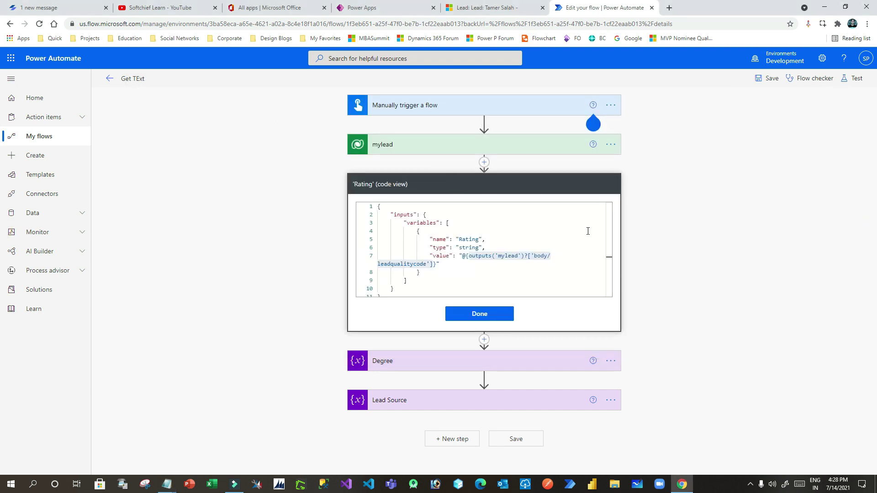
{"action": "left_click", "coordinate": [480, 313]}
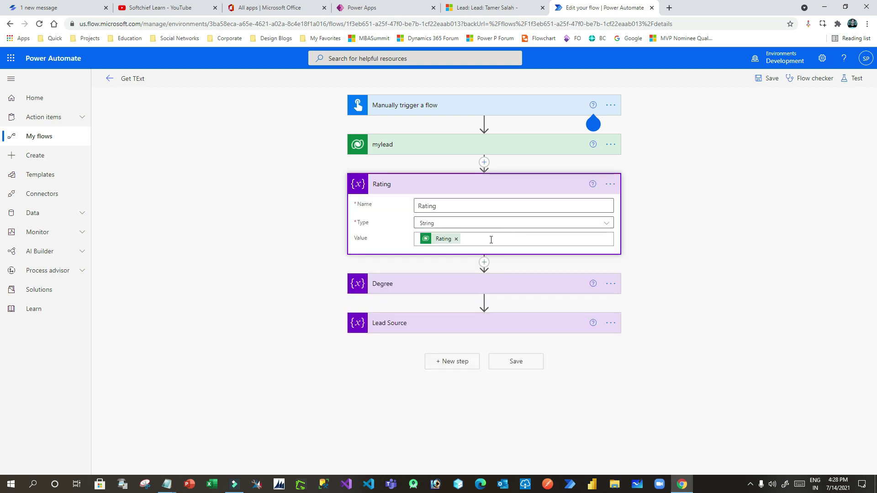
{"action": "left_click", "coordinate": [457, 239]}
{"action": "left_click", "coordinate": [466, 238]}
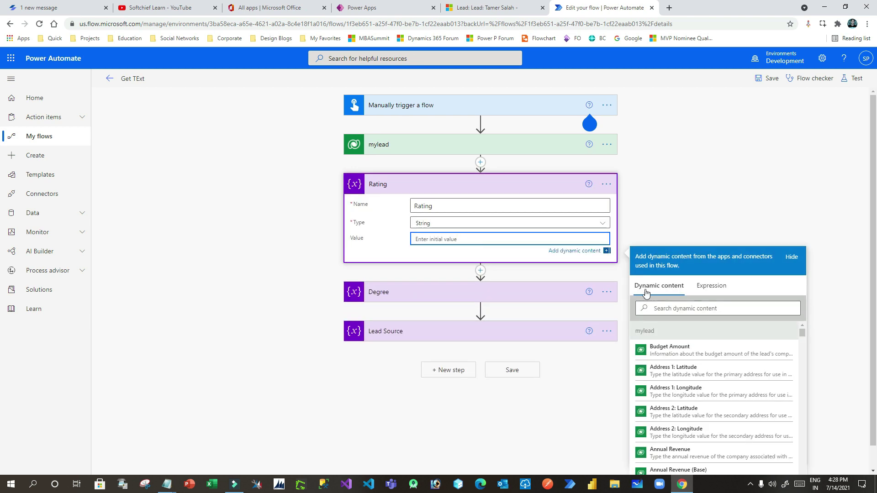
{"action": "left_click", "coordinate": [712, 285]}
{"action": "left_click", "coordinate": [685, 315]}
{"action": "key", "text": "ctrl+v"}
{"action": "left_click_drag", "start_coordinate": [756, 318], "coordinate": [644, 320]}
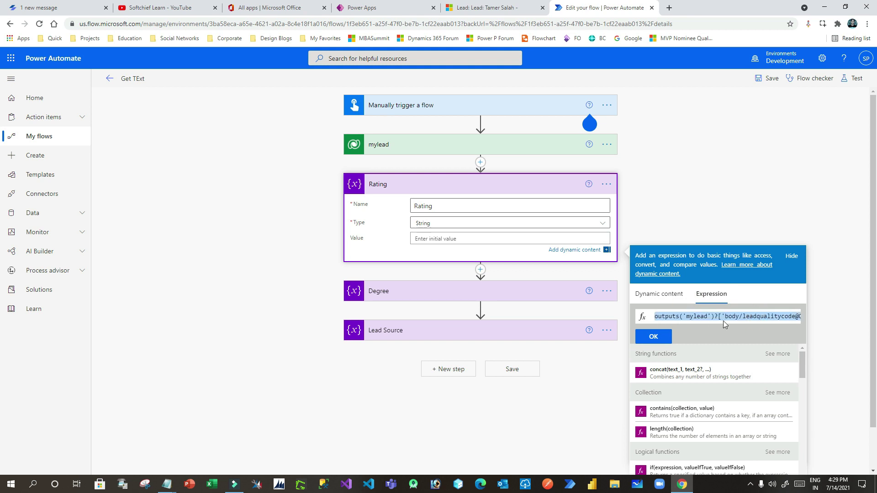
{"action": "left_click", "coordinate": [661, 336]}
{"action": "left_click", "coordinate": [479, 246]}
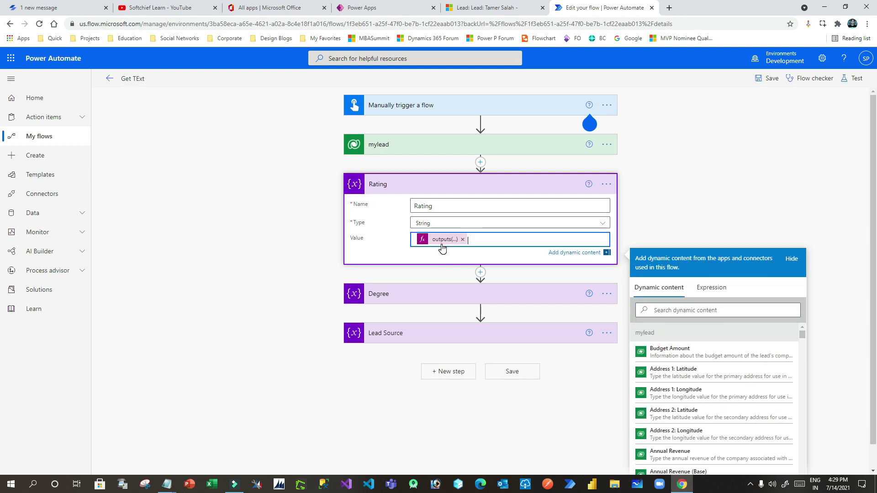
{"action": "left_click", "coordinate": [485, 182]}
Copy outputs('mylead')?['body/cr8eb_degree'] from the Degree action's code and paste it on a new line below the leadqualitycode expression in Notepad
{"action": "left_click", "coordinate": [457, 226]}
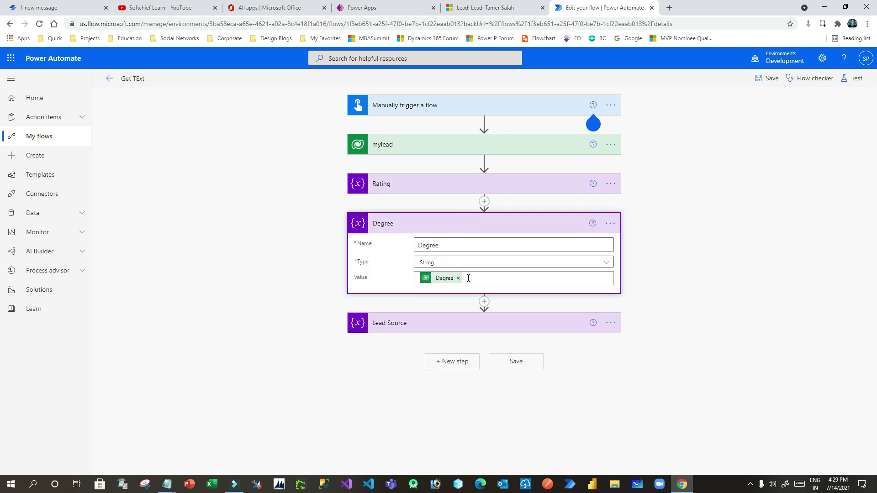
{"action": "left_click", "coordinate": [610, 223]}
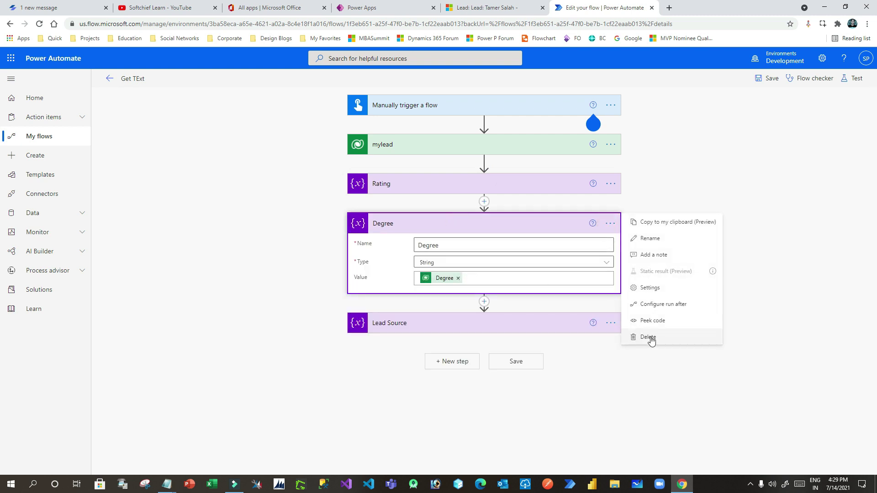
{"action": "left_click", "coordinate": [653, 322]}
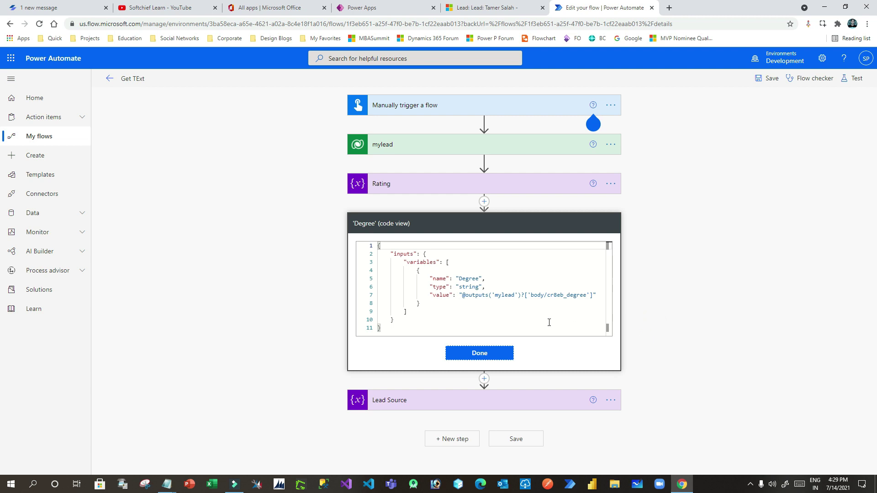
{"action": "left_click_drag", "start_coordinate": [593, 294], "coordinate": [468, 296]}
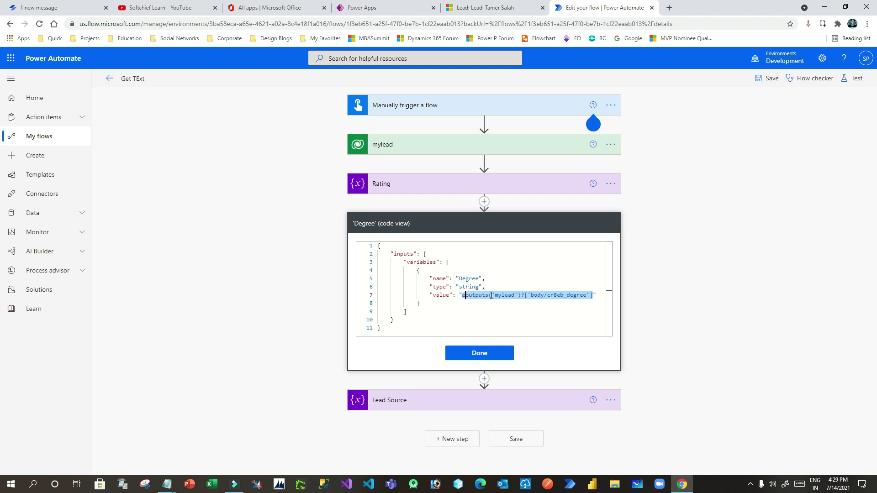
{"action": "mouse_move", "coordinate": [167, 483]}
{"action": "left_click", "coordinate": [185, 417]}
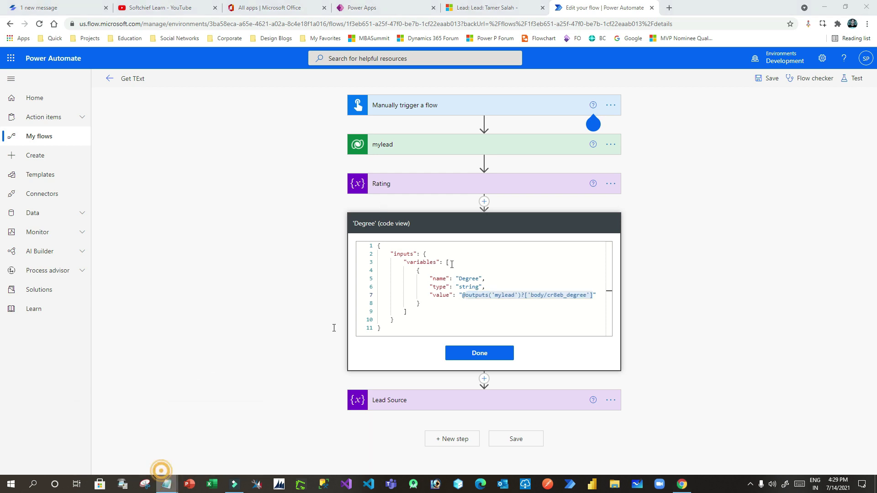
{"action": "left_click", "coordinate": [228, 445]}
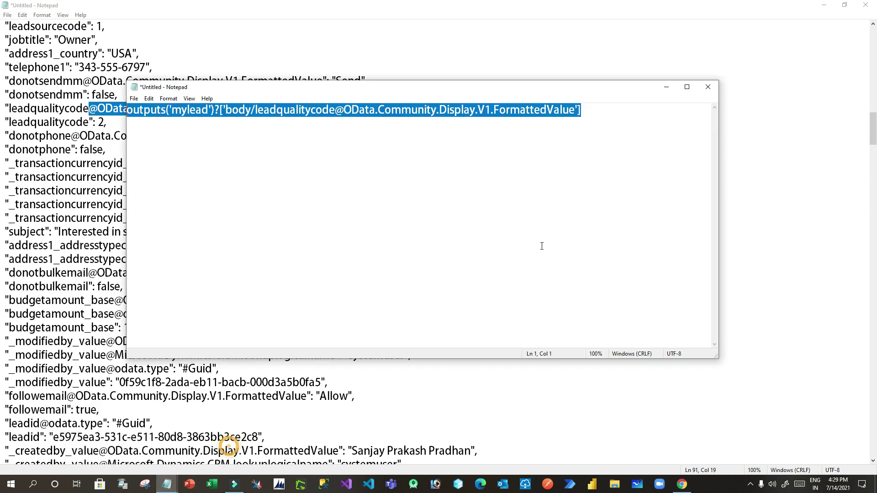
{"action": "key", "text": "Down"}
{"action": "type", "text": "outputs('mylead')?['body/cr8eb_degree']"}
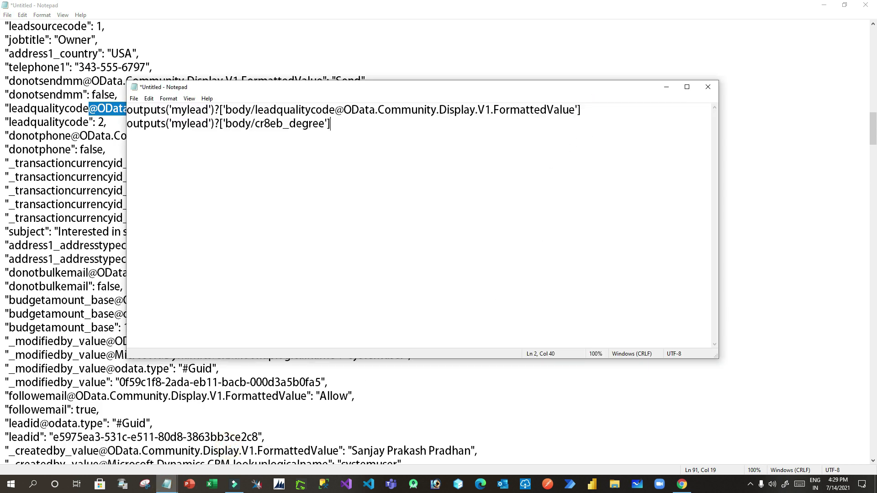
{"action": "left_click_drag", "start_coordinate": [574, 112], "coordinate": [350, 109]}
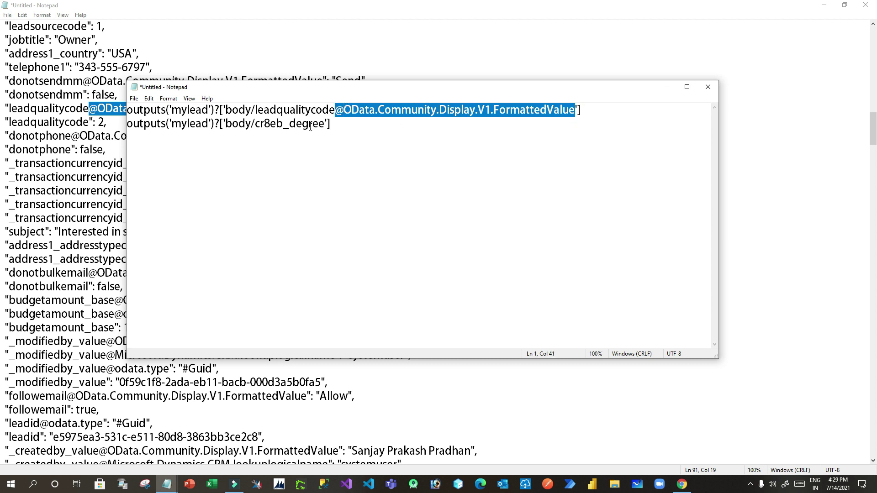
{"action": "left_click", "coordinate": [324, 122]}
{"action": "key", "text": "ctrl+v"}
{"action": "left_click_drag", "start_coordinate": [589, 125], "coordinate": [122, 125]}
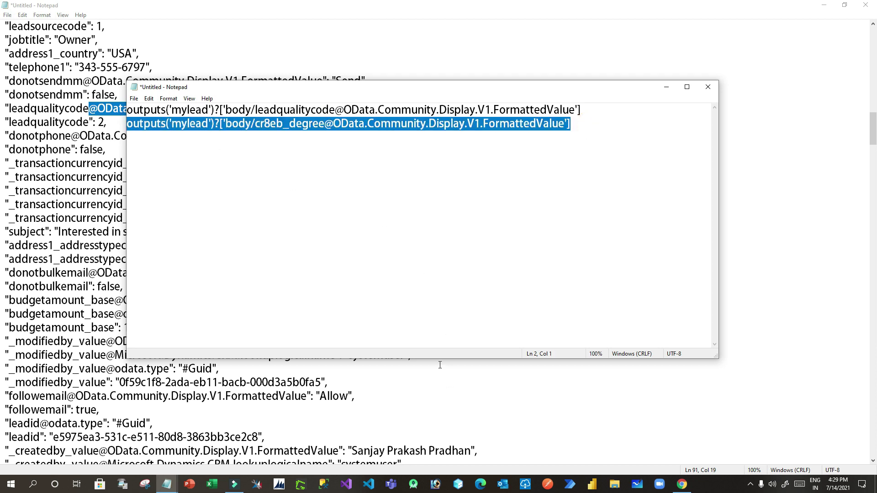
{"action": "left_click", "coordinate": [680, 482]}
{"action": "left_click", "coordinate": [502, 353]}
{"action": "left_click", "coordinate": [459, 279]}
{"action": "left_click", "coordinate": [711, 333]}
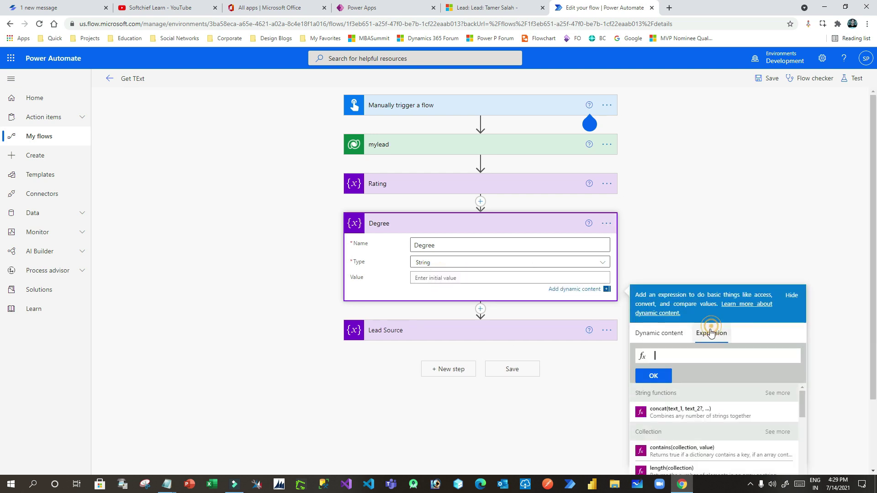
{"action": "left_click", "coordinate": [669, 356]}
{"action": "key", "text": "ctrl+v"}
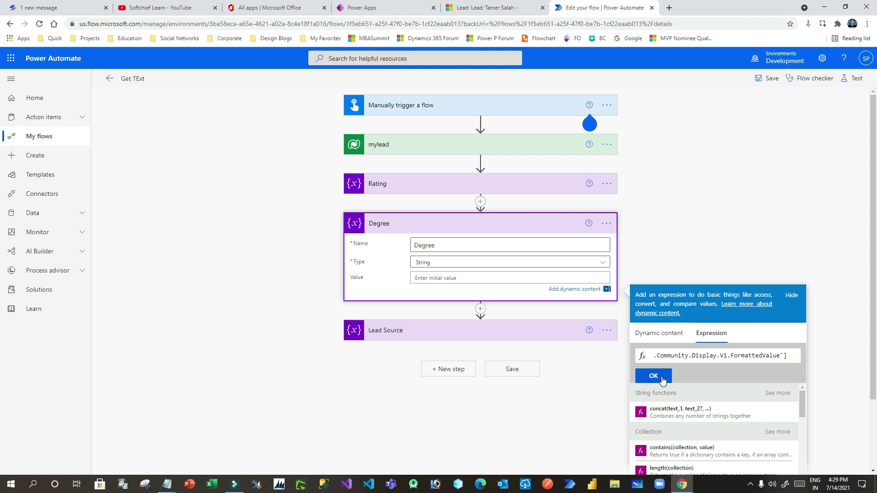
{"action": "left_click", "coordinate": [662, 377]}
Clear the Lead Source action's value and reinsert mylead's Lead Source token, found by searching the dynamic content for "lead s"
{"action": "left_click", "coordinate": [500, 337]}
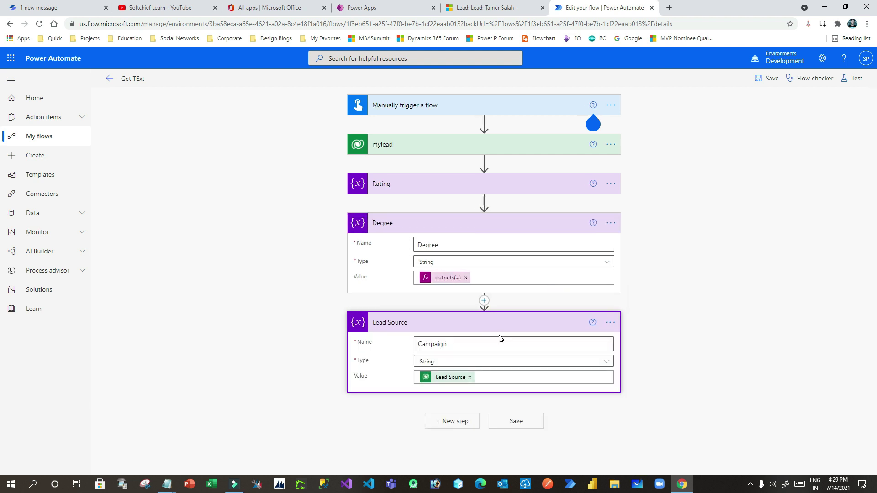
{"action": "left_click", "coordinate": [470, 377]}
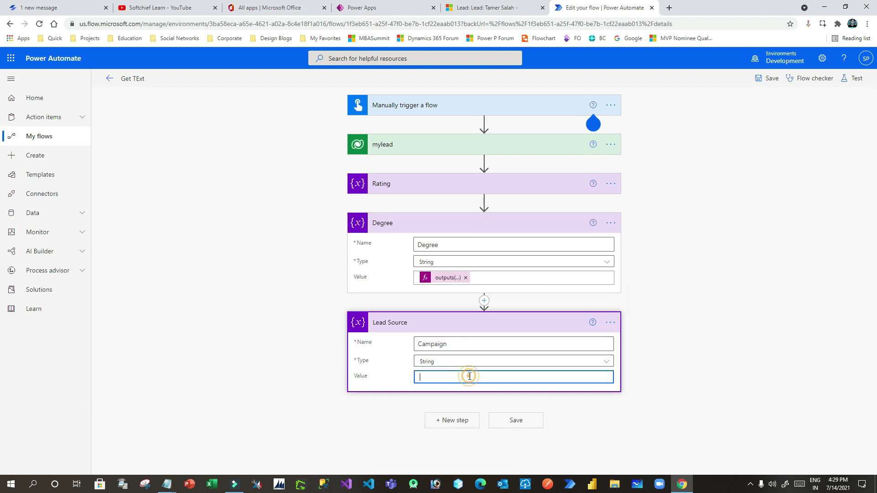
{"action": "left_click", "coordinate": [476, 378]}
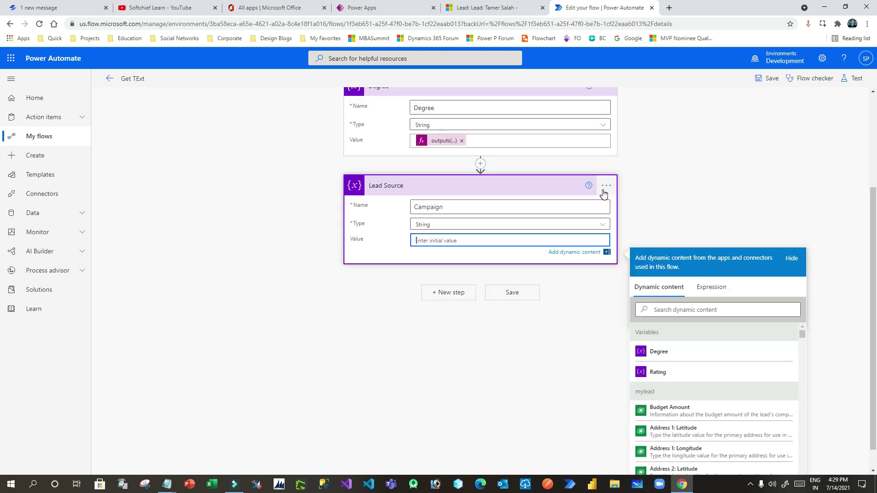
{"action": "left_click", "coordinate": [669, 309]}
{"action": "type", "text": "leas"}
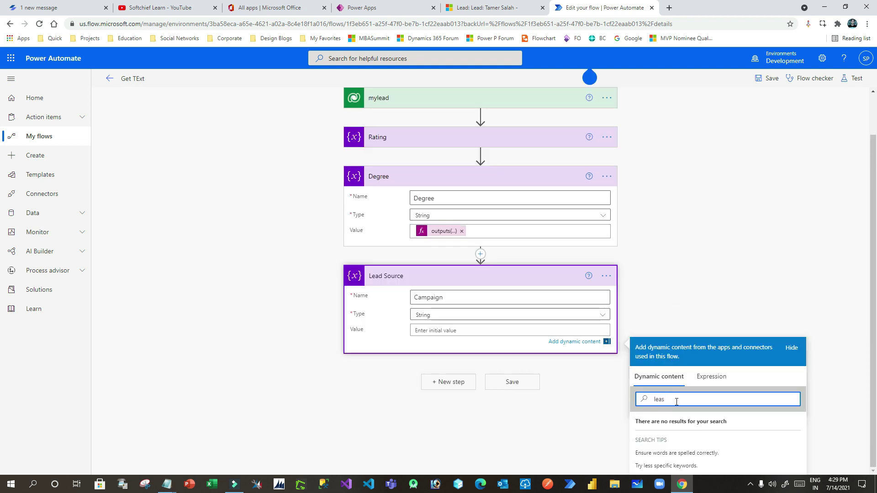
{"action": "key", "text": "BackSpace"}
{"action": "type", "text": "d s"}
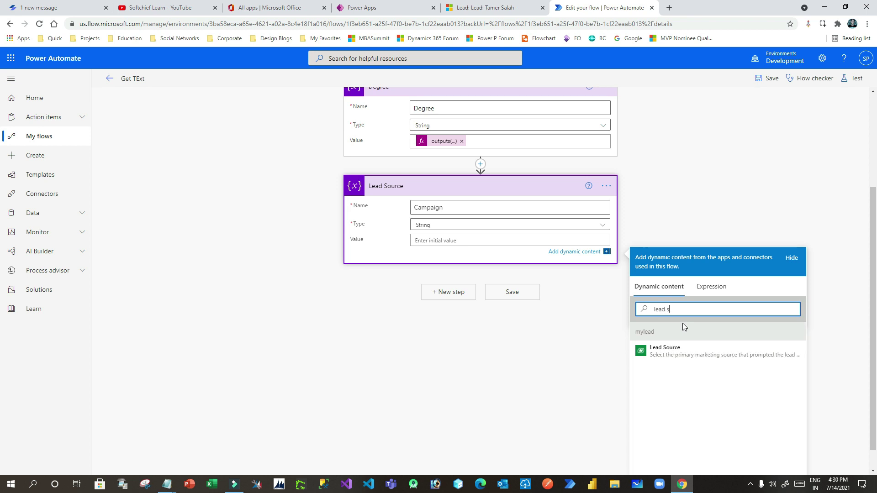
{"action": "left_click", "coordinate": [657, 350]}
Copy outputs('mylead')?['body/leadsourcecode'] from the Lead Source action's code and paste it on the third line in Notepad
{"action": "left_click", "coordinate": [605, 187]}
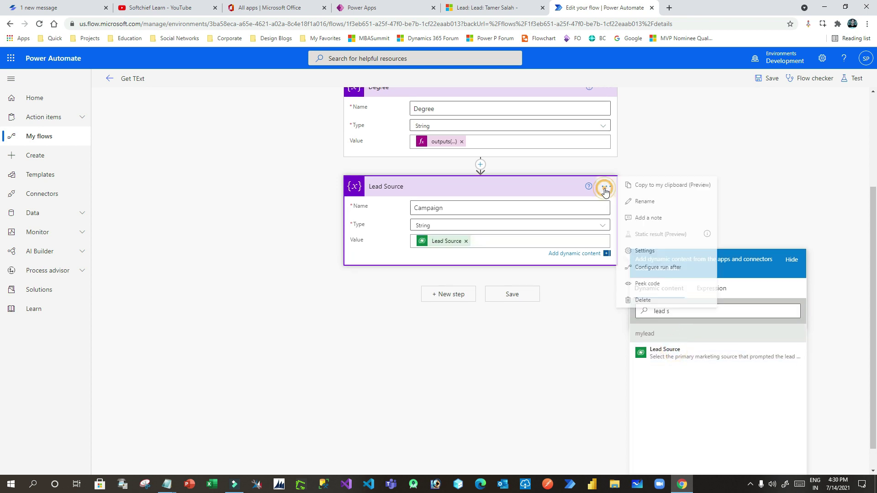
{"action": "left_click", "coordinate": [610, 322]}
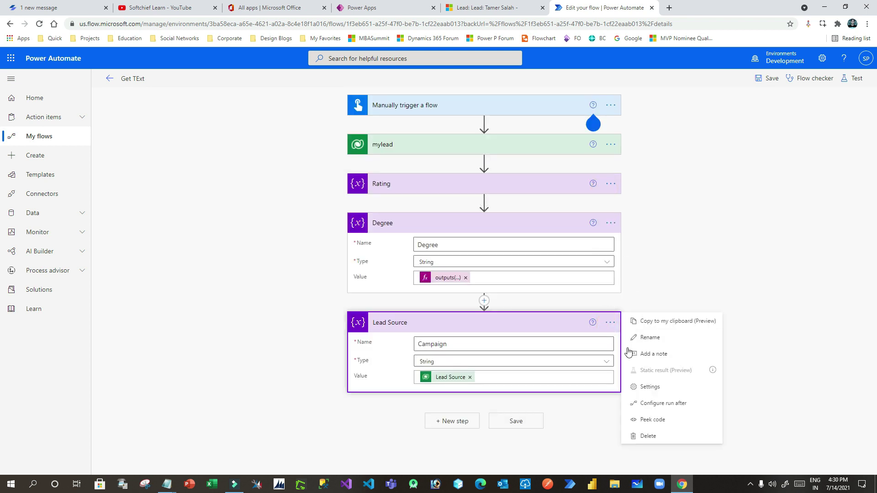
{"action": "left_click", "coordinate": [550, 228]}
{"action": "left_click", "coordinate": [610, 263]}
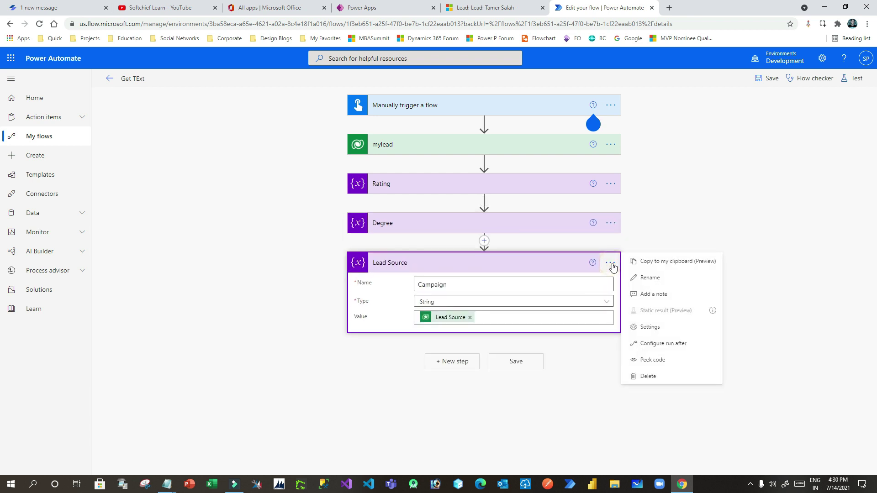
{"action": "left_click", "coordinate": [653, 361]}
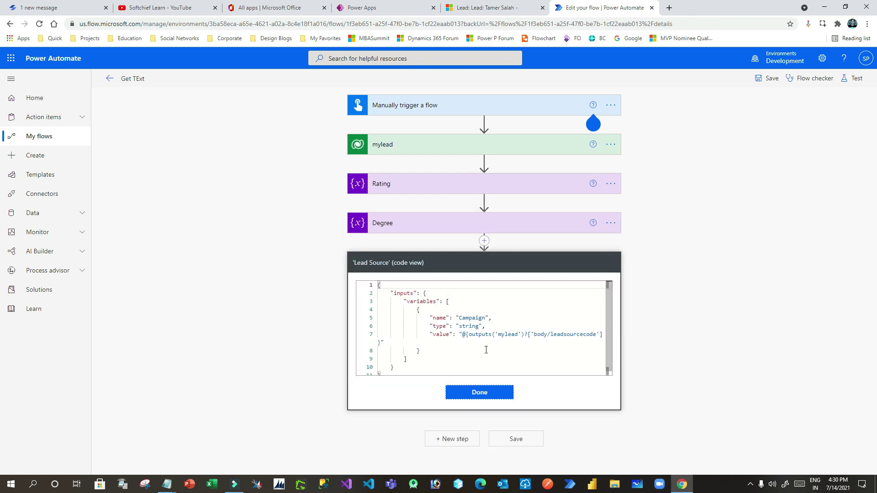
{"action": "left_click_drag", "start_coordinate": [472, 335], "coordinate": [601, 336]}
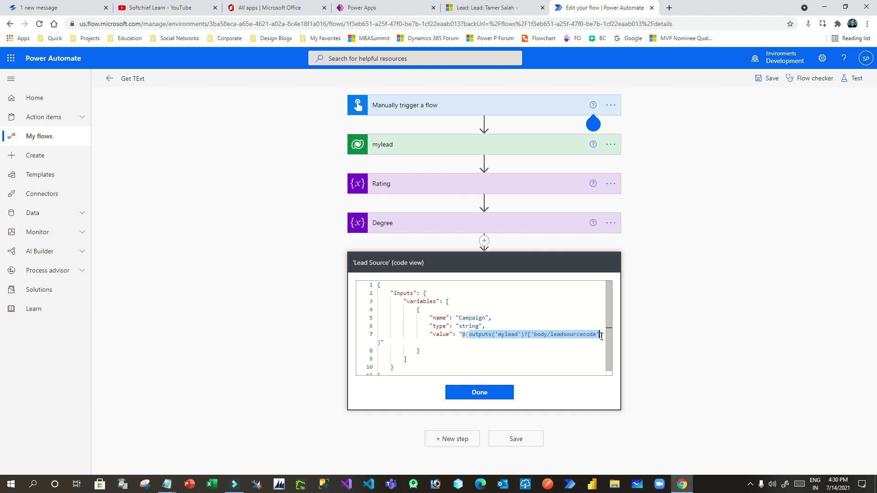
{"action": "mouse_move", "coordinate": [166, 484]}
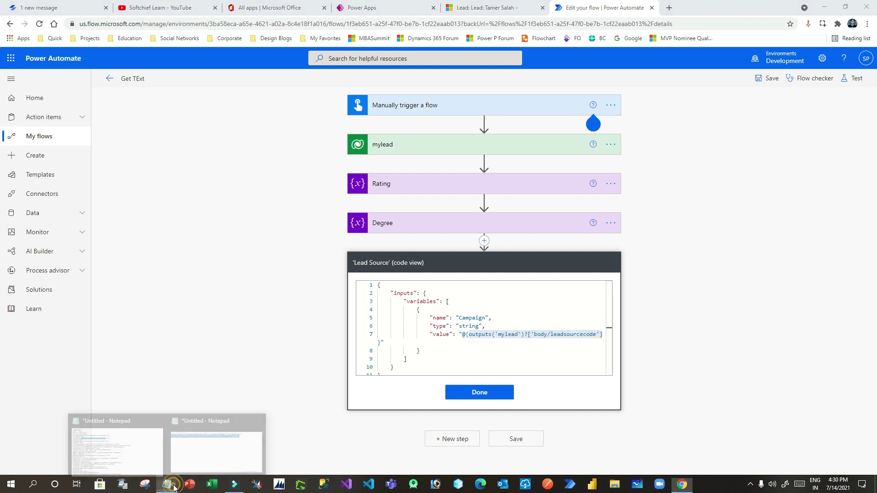
{"action": "left_click", "coordinate": [200, 440]}
{"action": "left_click", "coordinate": [582, 125]}
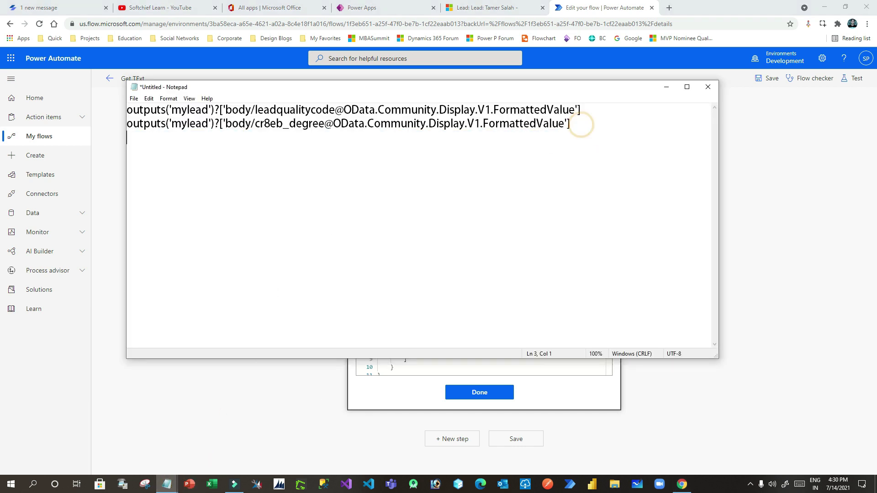
{"action": "key", "text": "Return"}
{"action": "type", "text": "outputs('mylead')?['body/leadsourcecode']"}
{"action": "left_click_drag", "start_coordinate": [560, 128], "coordinate": [327, 126]}
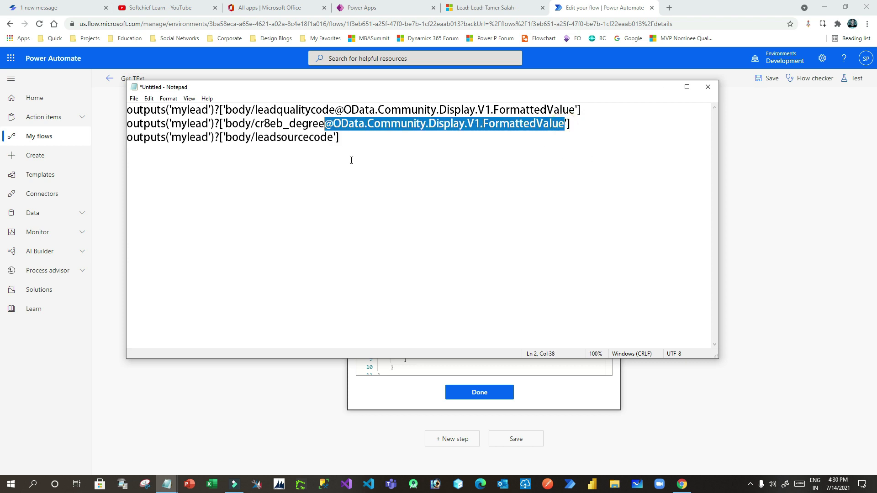
{"action": "key", "text": "ctrl+c"}
{"action": "left_click", "coordinate": [333, 137]}
{"action": "key", "text": "ctrl+v"}
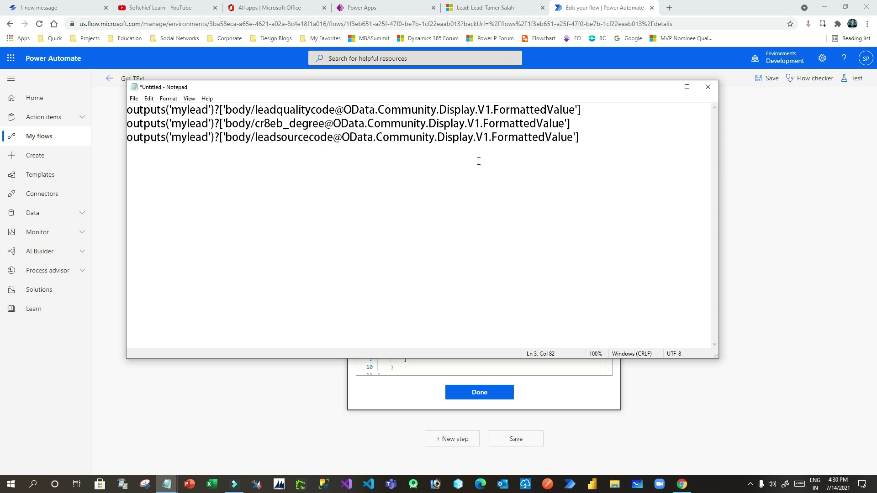
{"action": "left_click_drag", "start_coordinate": [604, 138], "coordinate": [109, 138]}
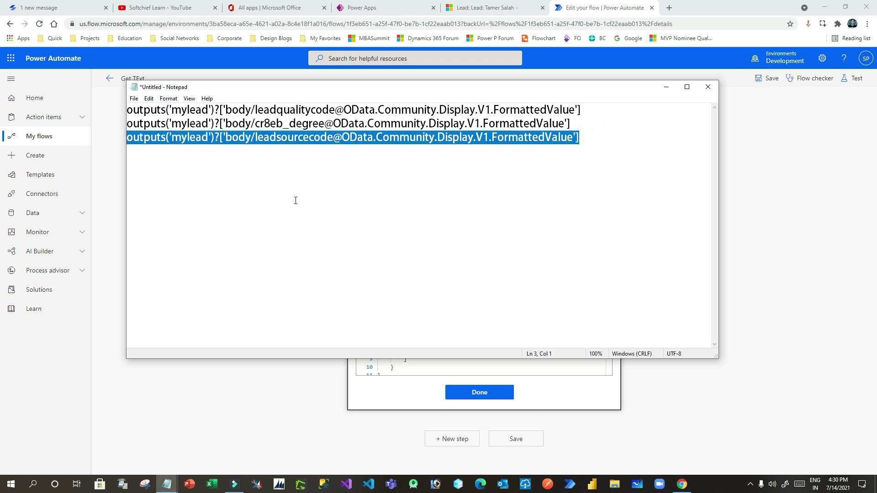
{"action": "left_click", "coordinate": [548, 385]}
{"action": "left_click", "coordinate": [482, 392]}
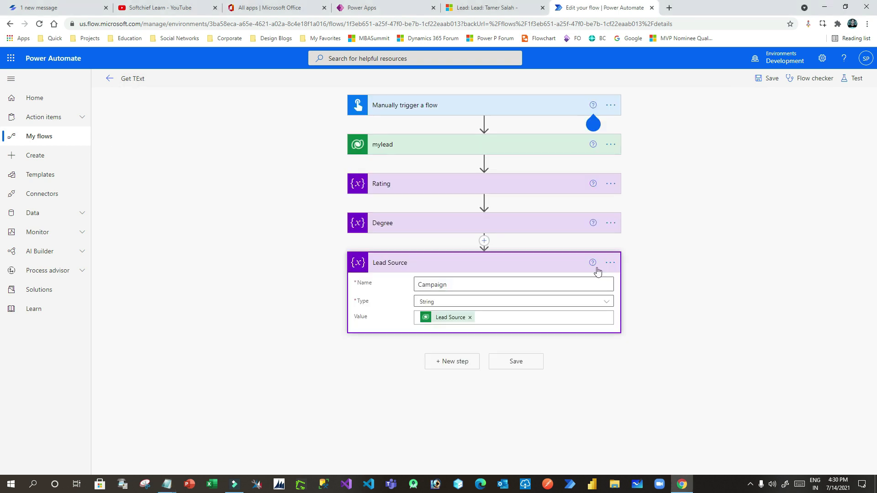
{"action": "left_click", "coordinate": [470, 317]}
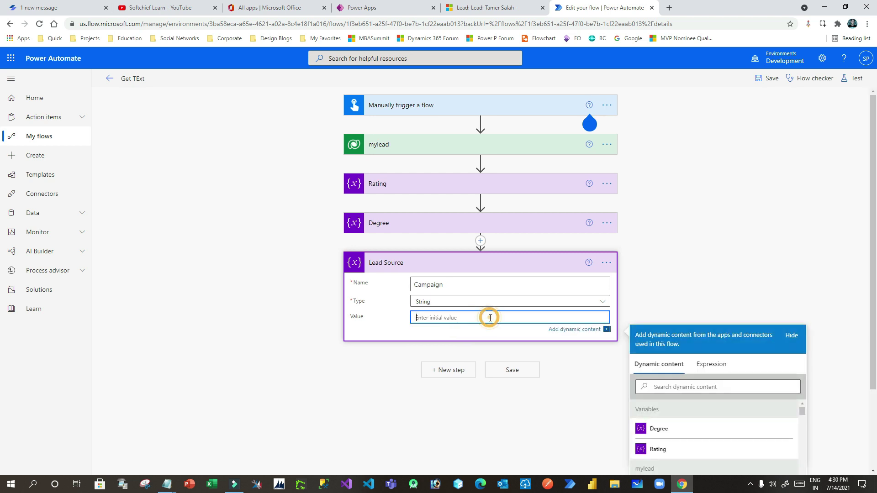
{"action": "left_click", "coordinate": [711, 364]}
{"action": "left_click", "coordinate": [675, 394]}
{"action": "key", "text": "ctrl+v"}
{"action": "left_click", "coordinate": [653, 415]}
{"action": "left_click", "coordinate": [647, 251]}
{"action": "left_click", "coordinate": [498, 269]}
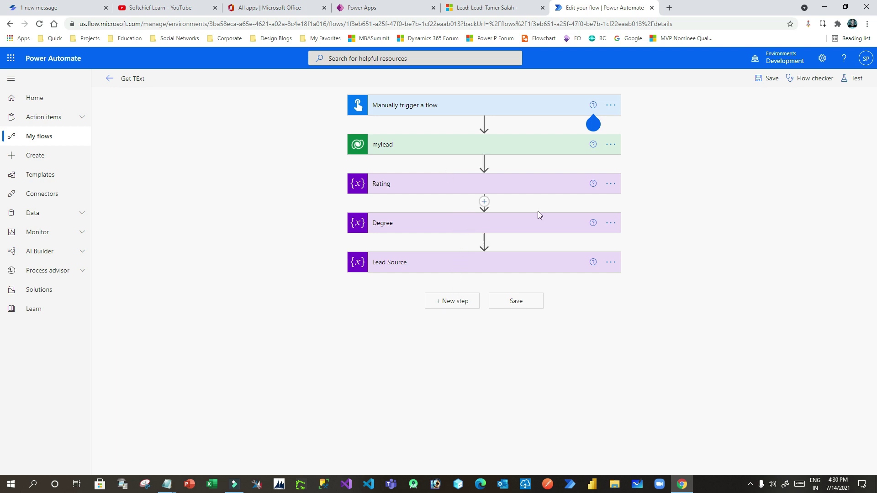
Save the Get TExt flow, test it with a manual trigger and open the resulting run
{"action": "left_click", "coordinate": [850, 82]}
{"action": "left_click", "coordinate": [747, 113]}
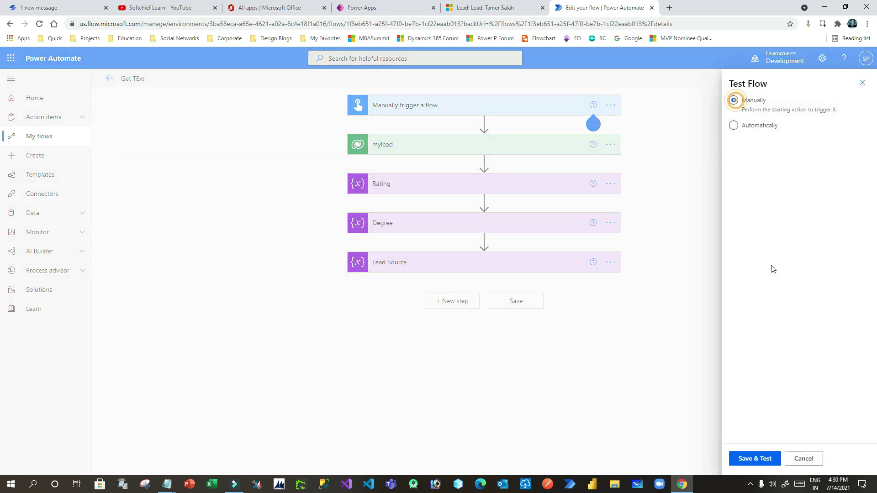
{"action": "left_click", "coordinate": [755, 458]}
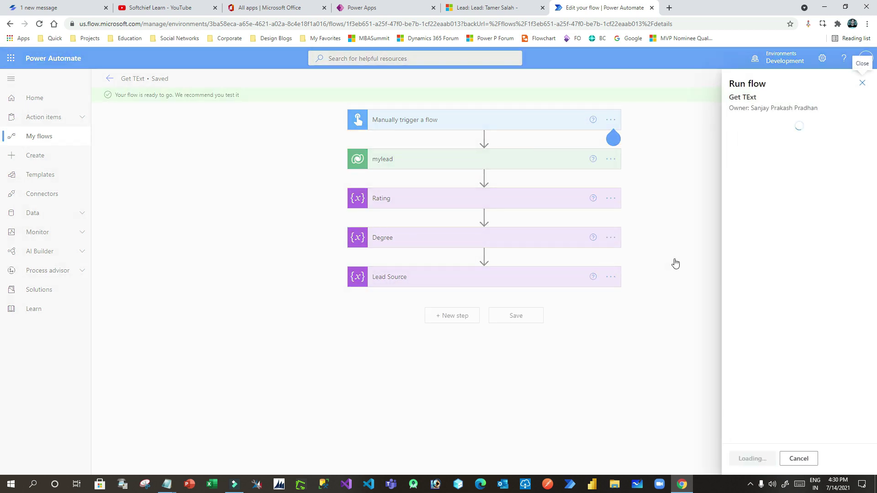
{"action": "left_click", "coordinate": [751, 458]}
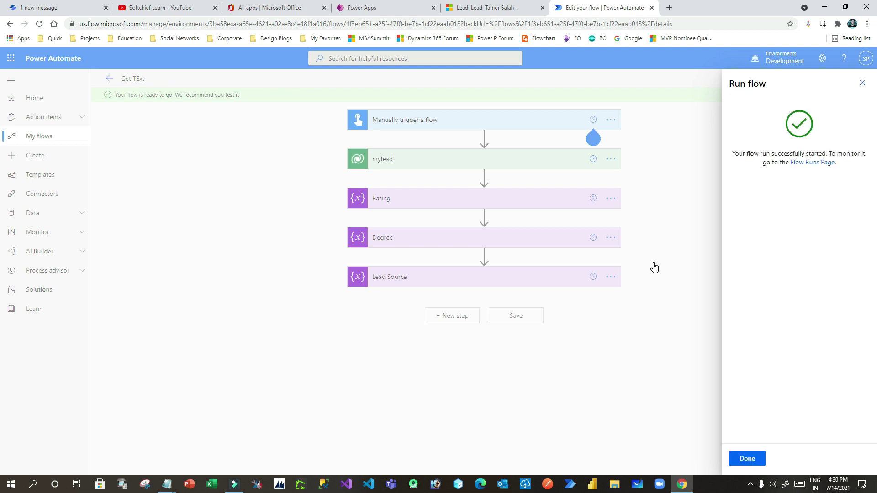
{"action": "left_click", "coordinate": [747, 459]}
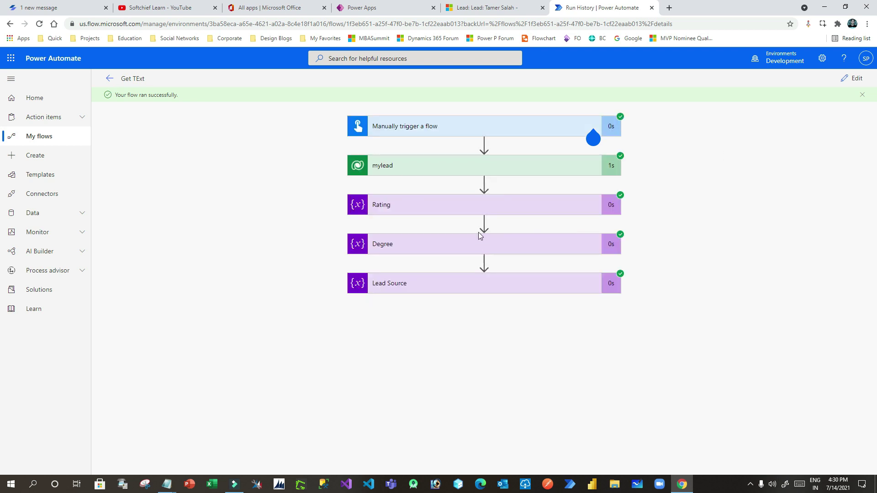
Examine the values that the Rating and Degree variables received in the flow run
{"action": "left_click", "coordinate": [470, 207]}
{"action": "double_click", "coordinate": [374, 331]}
{"action": "left_click", "coordinate": [497, 204]}
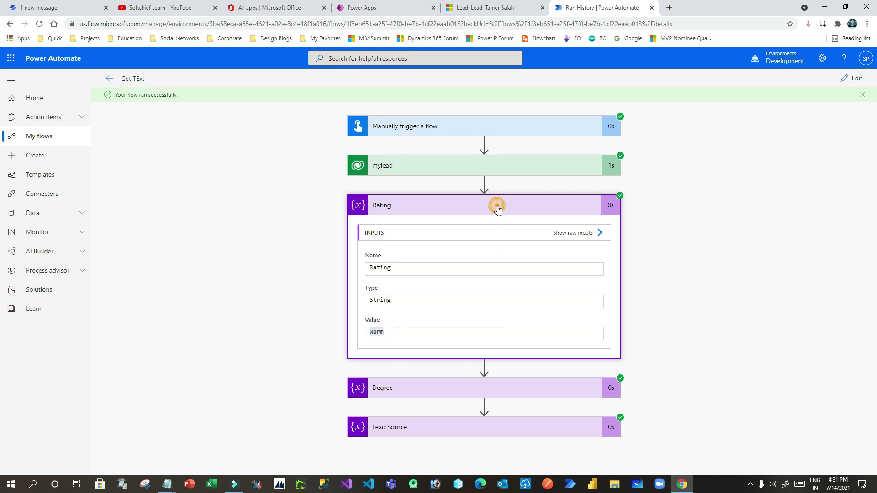
{"action": "left_click", "coordinate": [452, 247]}
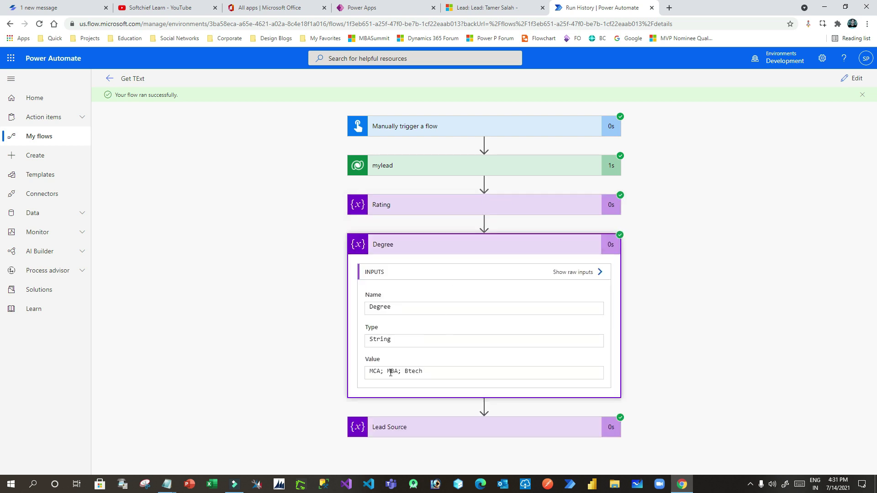
Examine the Degree and Lead Source values in the flow run and compare the lead source with the one on the lead record
{"action": "left_click_drag", "start_coordinate": [373, 373], "coordinate": [441, 371]}
{"action": "left_click", "coordinate": [430, 371]}
{"action": "left_click", "coordinate": [441, 371]}
{"action": "left_click", "coordinate": [475, 249]}
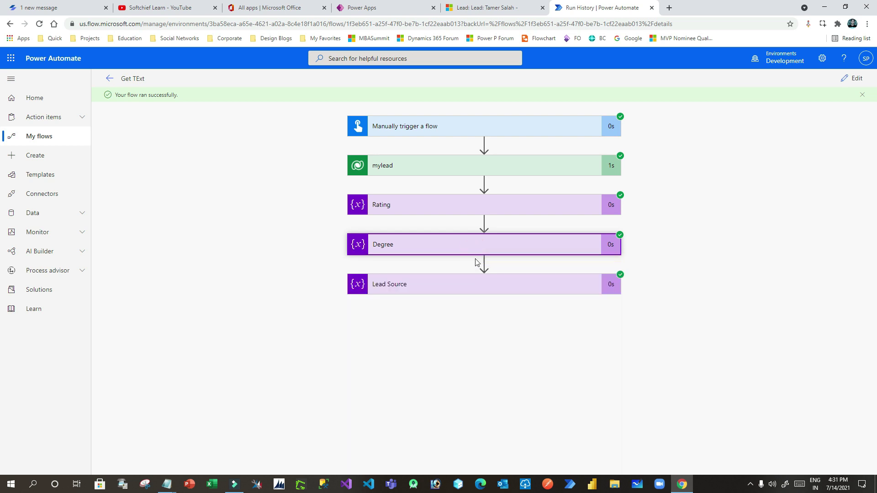
{"action": "left_click", "coordinate": [445, 287]}
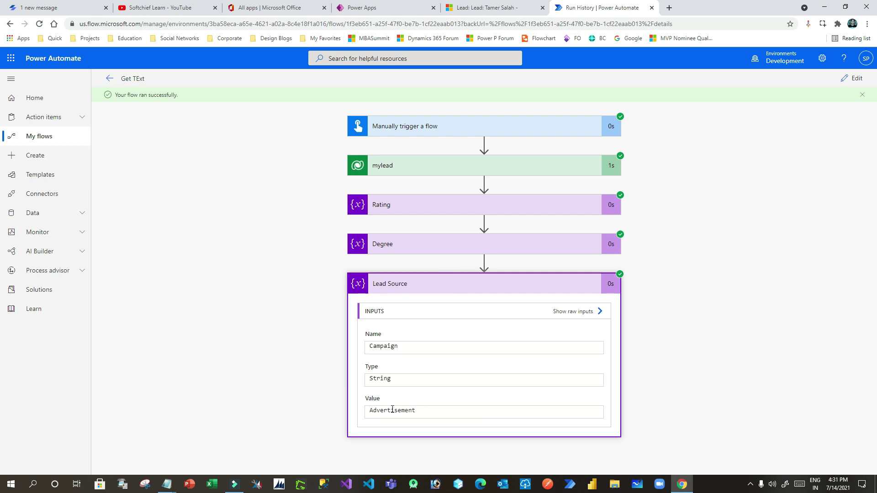
{"action": "double_click", "coordinate": [393, 410]}
{"action": "left_click", "coordinate": [462, 411]}
{"action": "double_click", "coordinate": [382, 412]}
{"action": "left_click", "coordinate": [415, 411]}
{"action": "double_click", "coordinate": [389, 410]}
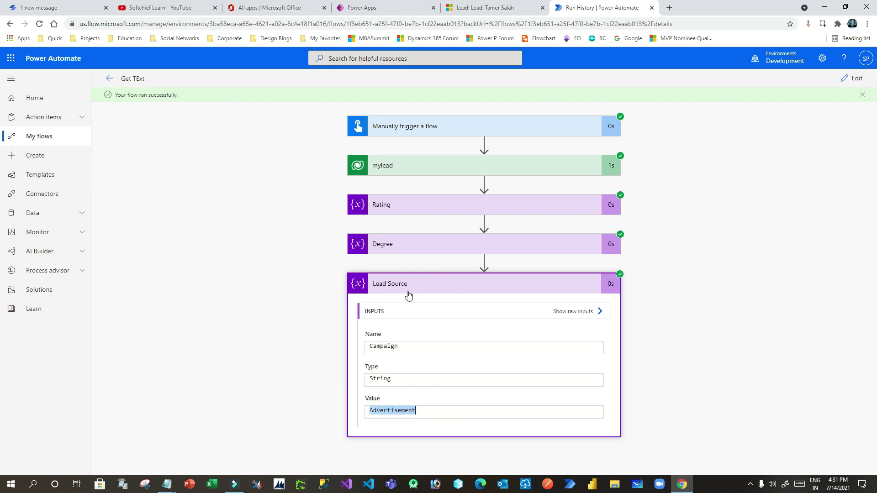
{"action": "double_click", "coordinate": [394, 412]}
{"action": "left_click", "coordinate": [457, 6]}
{"action": "left_click_drag", "start_coordinate": [672, 80], "coordinate": [710, 80]}
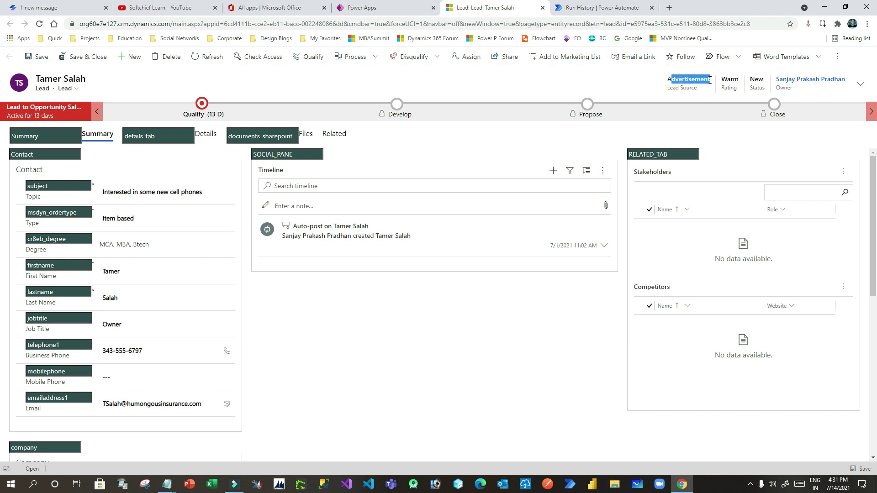
Copy the Source Campaign field's logical name, campaignid, from the lead's details
{"action": "left_click", "coordinate": [107, 135]}
{"action": "left_click", "coordinate": [203, 137]}
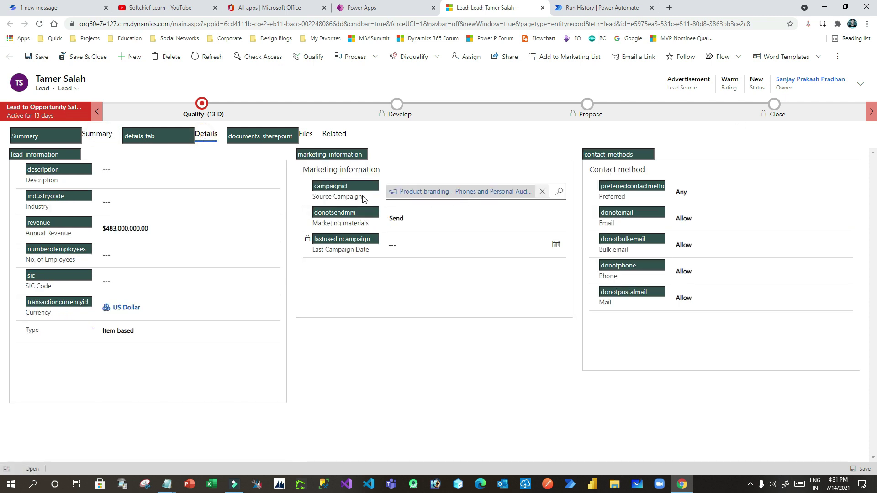
{"action": "double_click", "coordinate": [337, 187]}
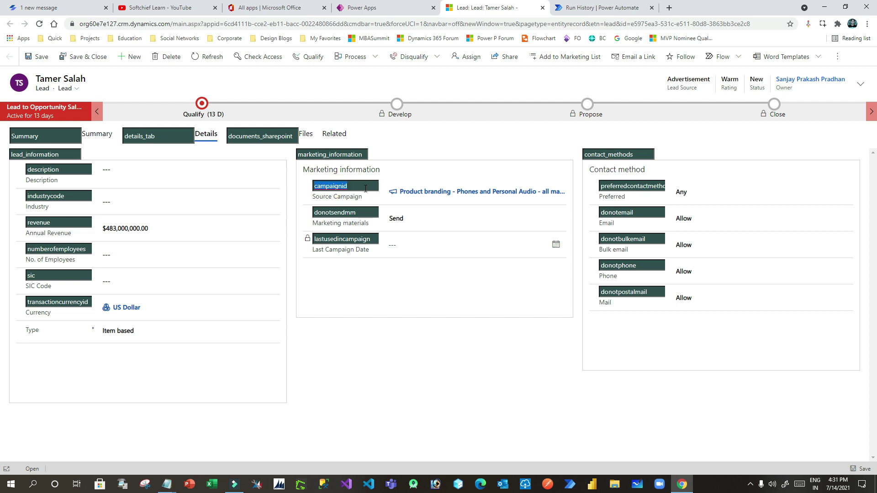
Replace leadsourcecode with _campaignid_value in the third Notepad expression and copy the complete expression
{"action": "mouse_move", "coordinate": [167, 484]}
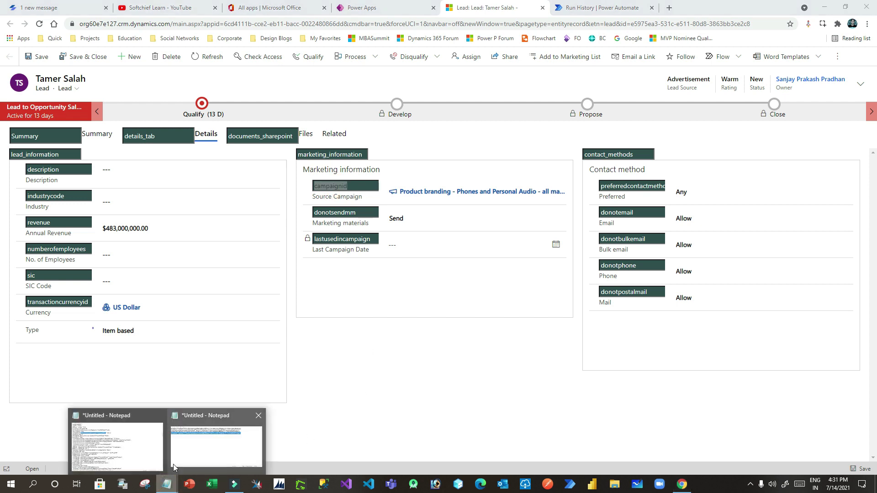
{"action": "left_click", "coordinate": [203, 447]}
{"action": "left_click", "coordinate": [397, 159]}
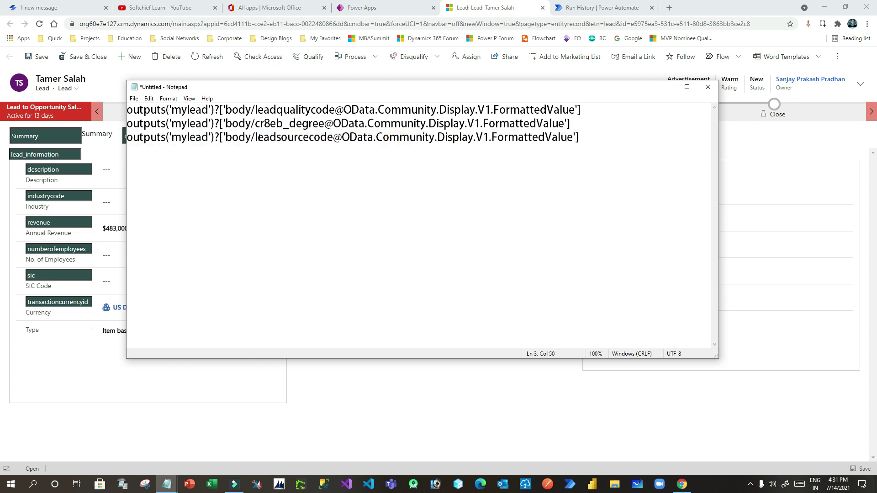
{"action": "left_click_drag", "start_coordinate": [333, 137], "coordinate": [257, 137]}
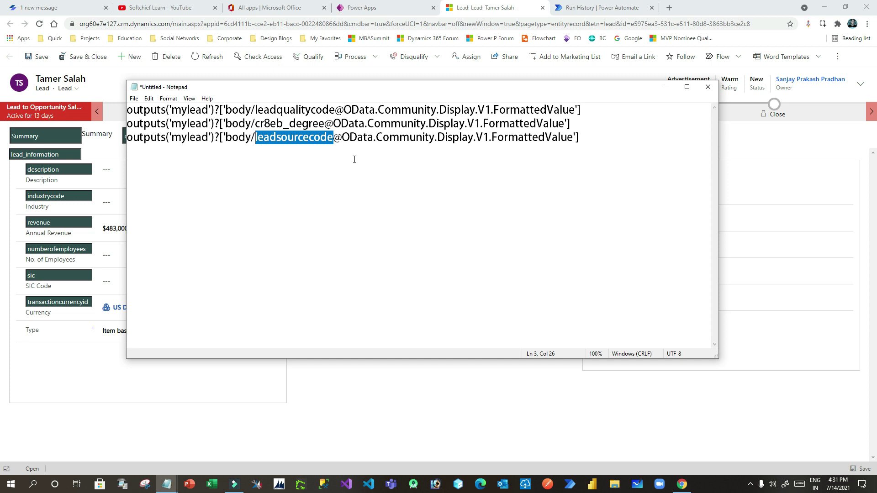
{"action": "type", "text": "_"}
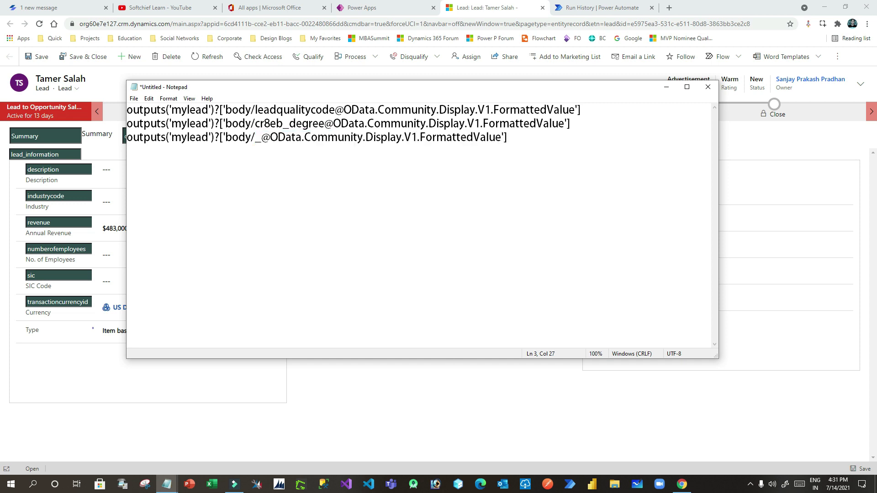
{"action": "key", "text": "ctrl+v"}
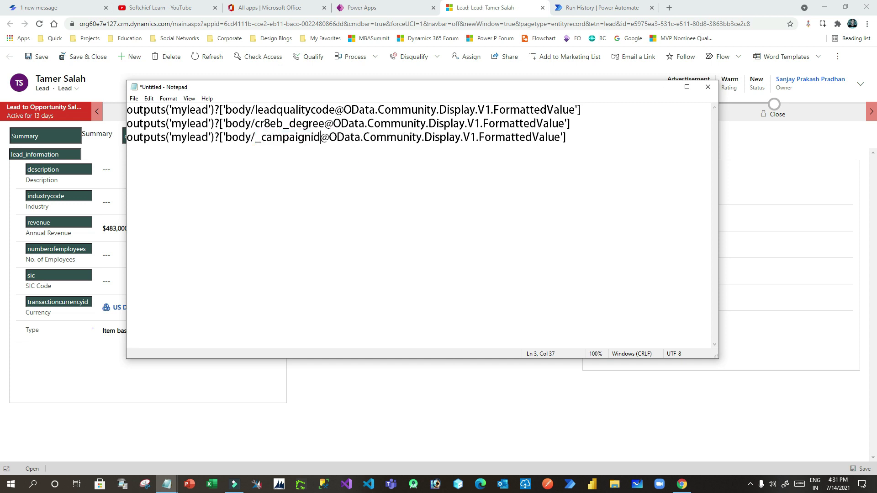
{"action": "type", "text": "_"}
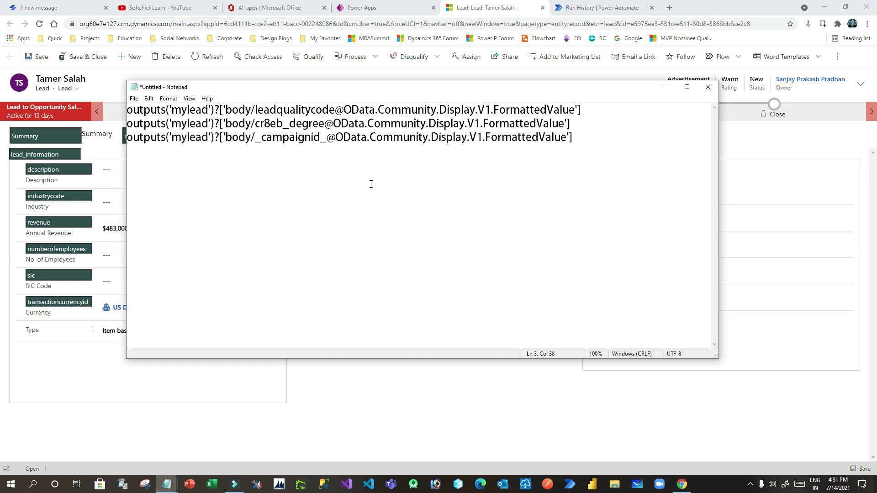
{"action": "type", "text": "value"}
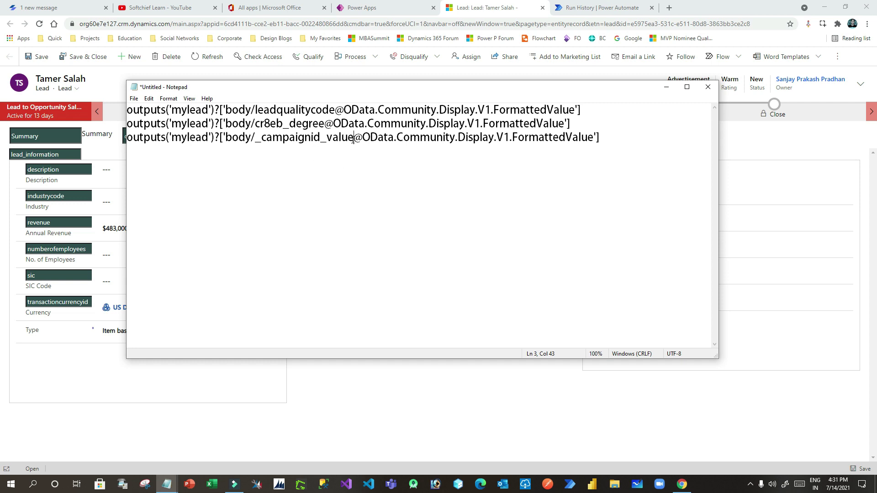
{"action": "left_click_drag", "start_coordinate": [320, 138], "coordinate": [261, 138]}
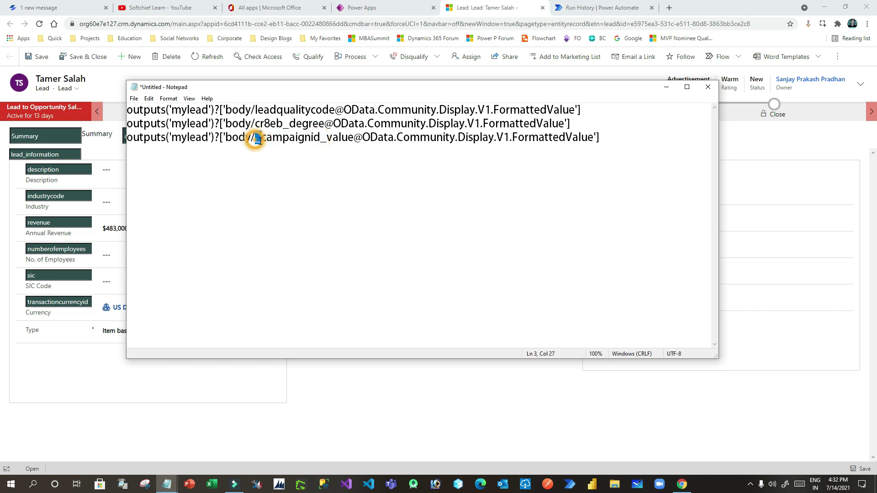
{"action": "left_click_drag", "start_coordinate": [321, 138], "coordinate": [121, 139]}
{"action": "left_click", "coordinate": [594, 137]}
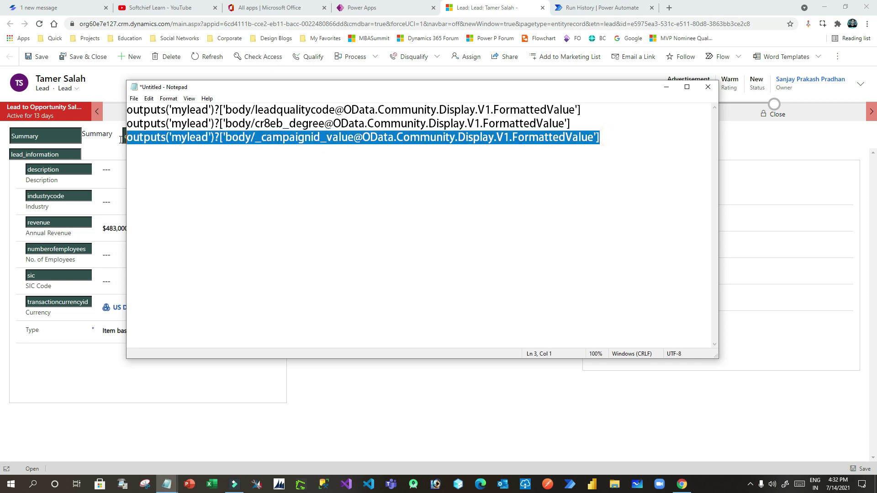
Open the Get TExt flow in Power Automate for editing and rename the Lead Source action to Campaign
{"action": "left_click", "coordinate": [602, 7]}
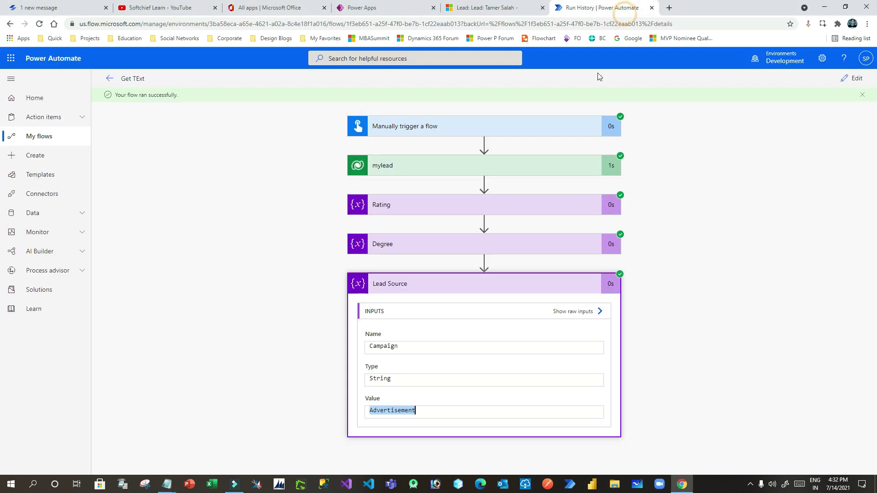
{"action": "left_click", "coordinate": [852, 78]}
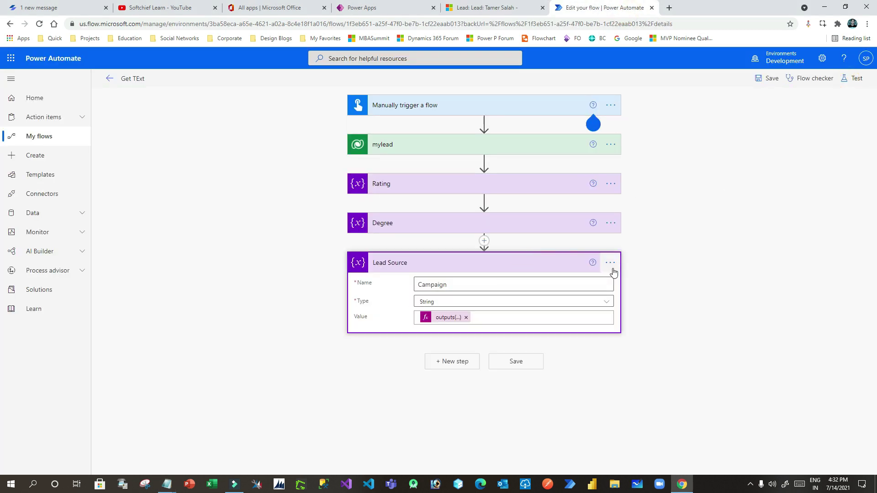
{"action": "left_click", "coordinate": [612, 264]}
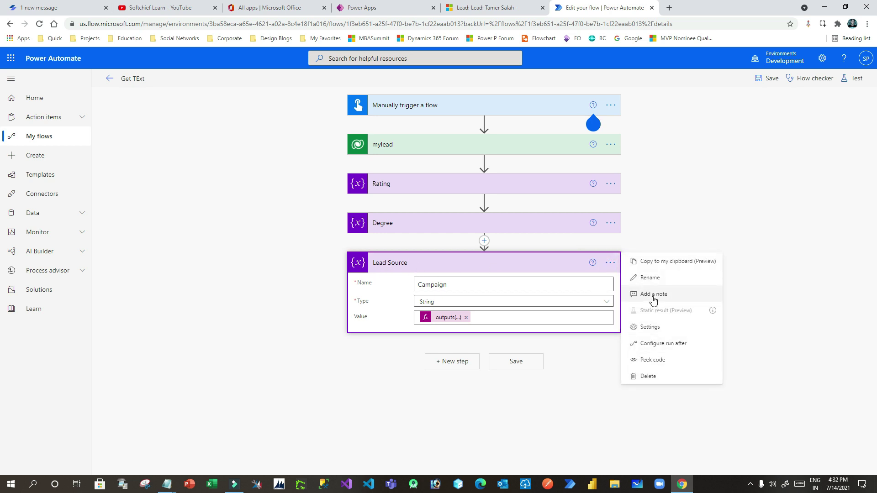
{"action": "left_click", "coordinate": [652, 279]}
{"action": "type", "text": "Campaign"}
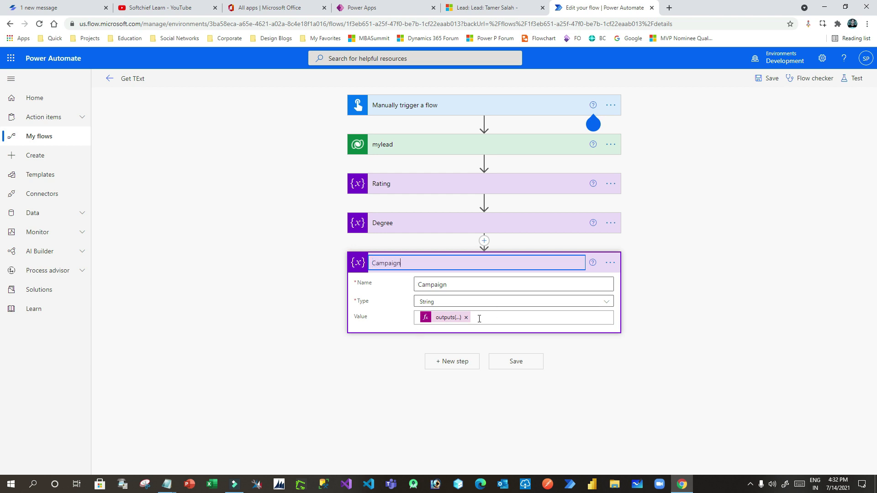
{"action": "left_click", "coordinate": [466, 318]}
{"action": "left_click", "coordinate": [494, 318]}
{"action": "left_click", "coordinate": [711, 371]}
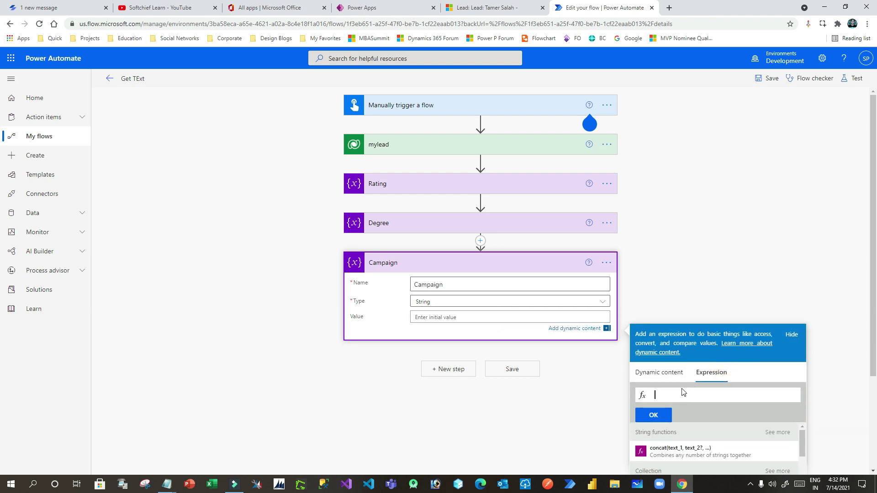
{"action": "left_click", "coordinate": [680, 391]}
{"action": "key", "text": "ctrl+v"}
{"action": "key", "text": "ctrl+a"}
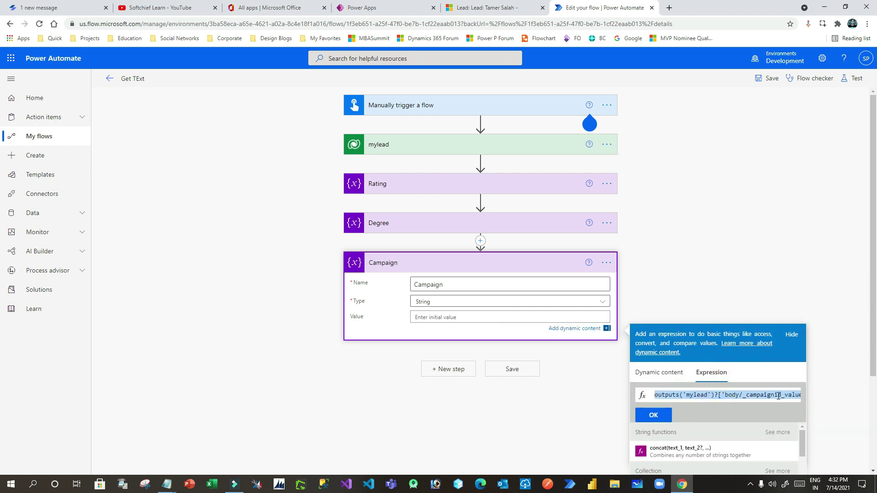
{"action": "double_click", "coordinate": [776, 394]}
{"action": "left_click", "coordinate": [653, 415]}
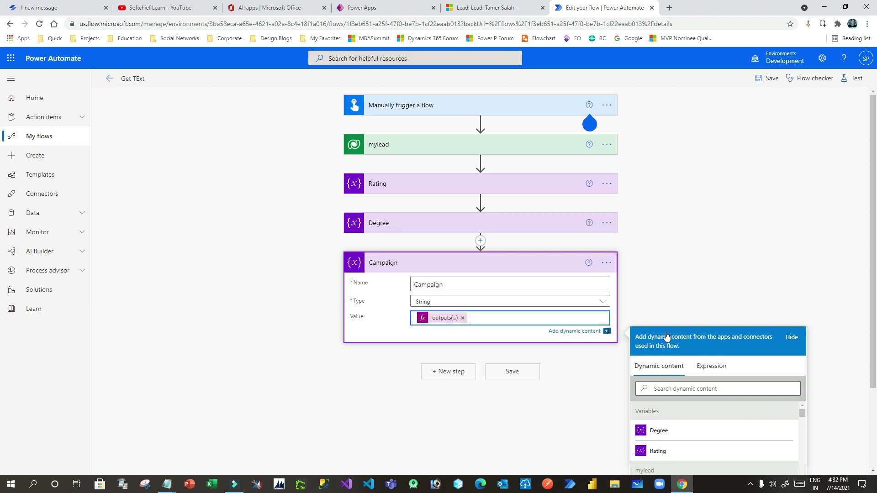
Save the flow with the Campaign expression, run a manual test and open its run details
{"action": "left_click", "coordinate": [844, 80]}
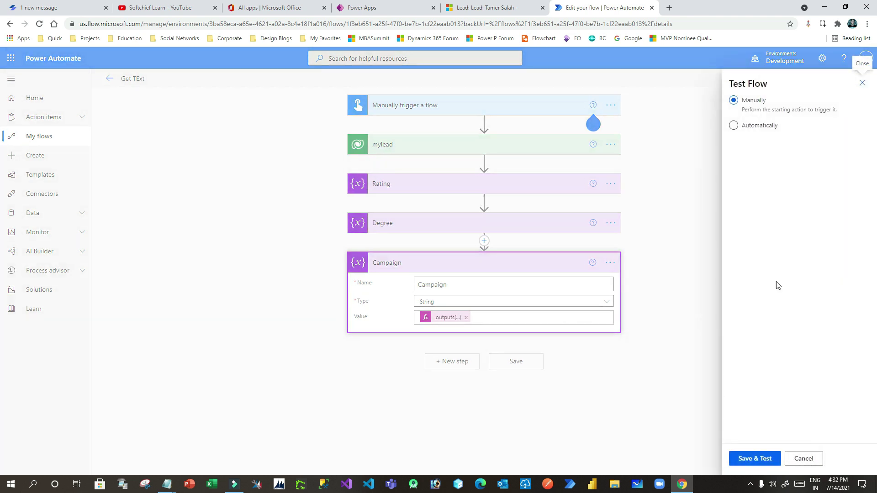
{"action": "left_click", "coordinate": [760, 460]}
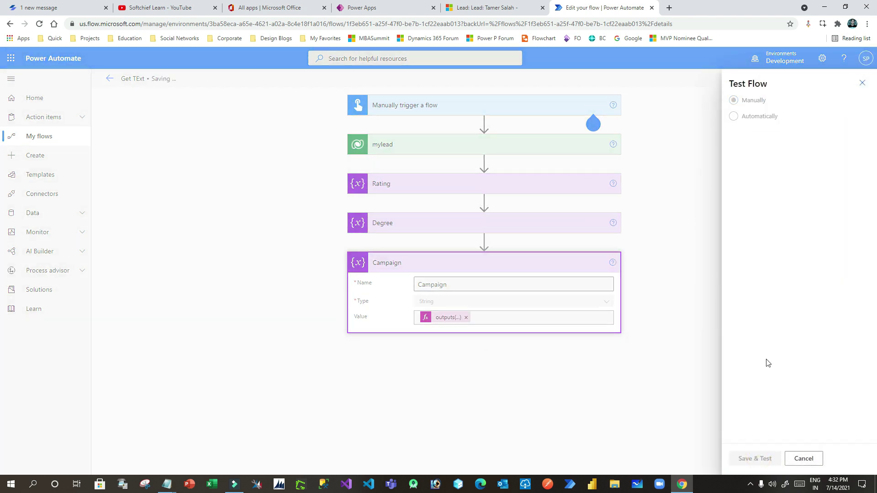
{"action": "left_click", "coordinate": [753, 458]}
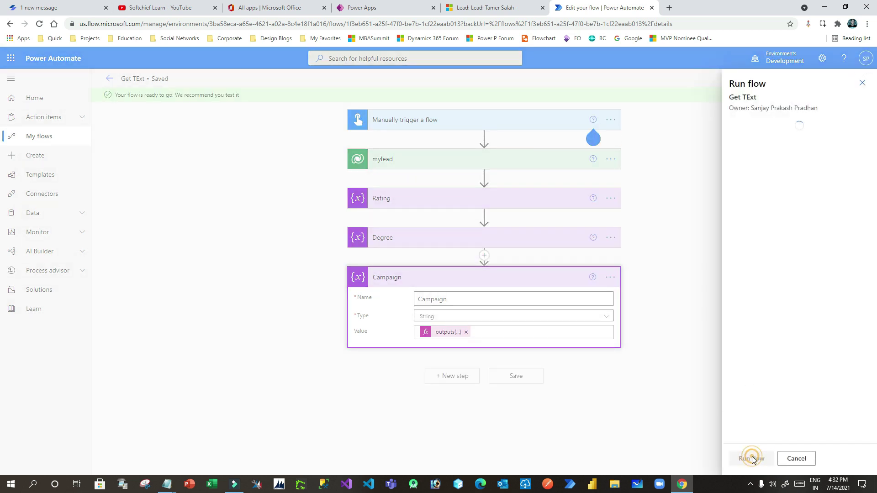
{"action": "left_click", "coordinate": [753, 457]}
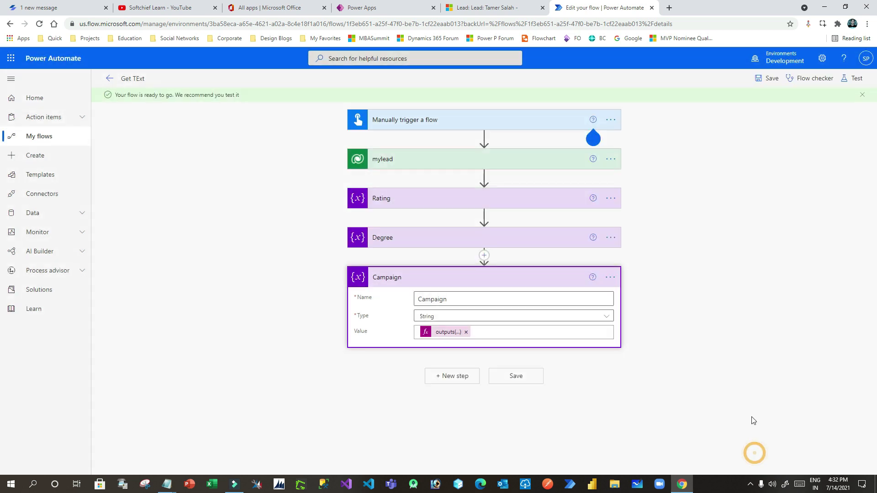
Compare the run's Campaign value with the lead's Source Campaign and review the Degree and Rating values of the same run
{"action": "left_click", "coordinate": [480, 7]}
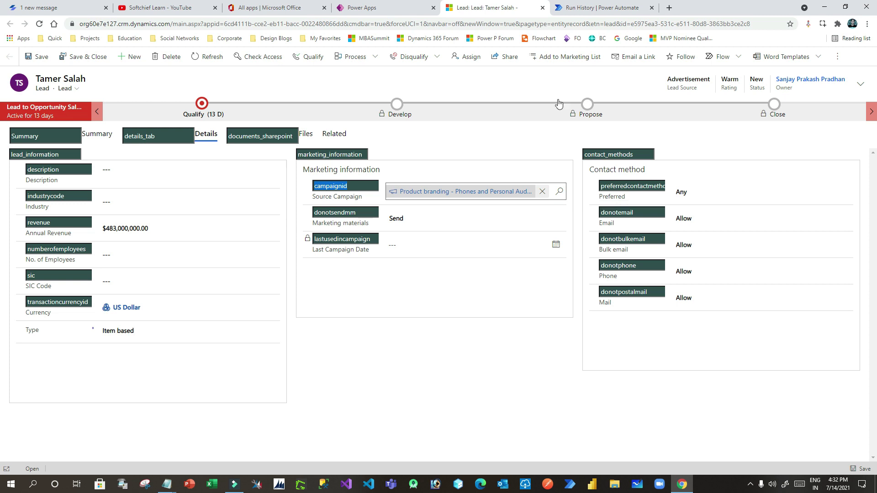
{"action": "left_click", "coordinate": [580, 8]}
{"action": "left_click", "coordinate": [528, 288]}
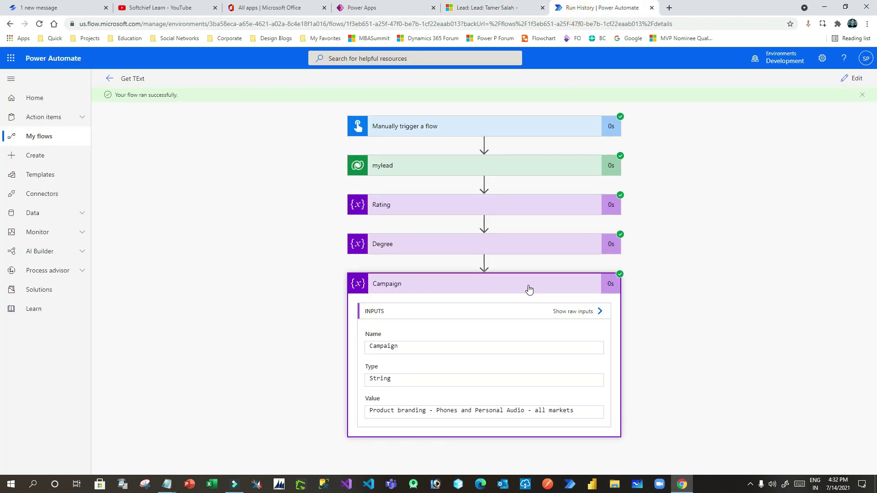
{"action": "mouse_move", "coordinate": [371, 410]}
{"action": "left_mouse_down"}
{"action": "mouse_move", "coordinate": [575, 410]}
{"action": "mouse_move", "coordinate": [373, 410]}
{"action": "mouse_move", "coordinate": [384, 401]}
{"action": "left_mouse_up"}
{"action": "left_click", "coordinate": [585, 411]}
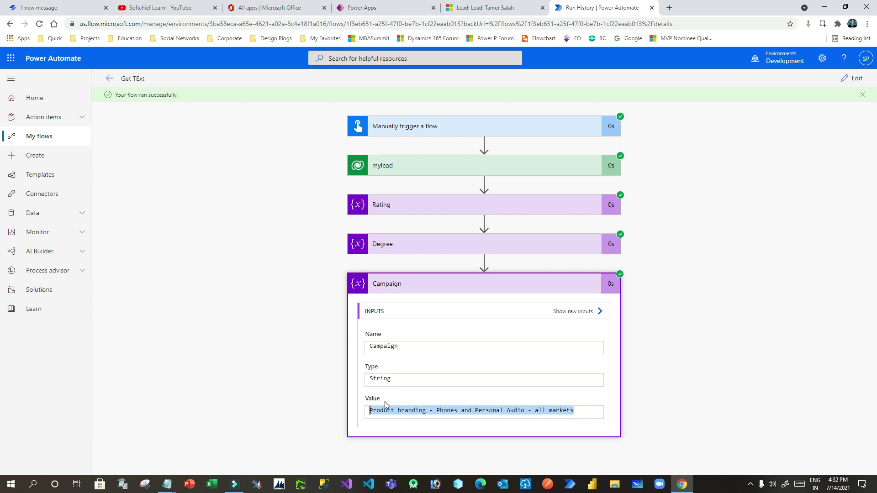
{"action": "left_click", "coordinate": [457, 249]}
{"action": "left_click_drag", "start_coordinate": [431, 371], "coordinate": [358, 376]}
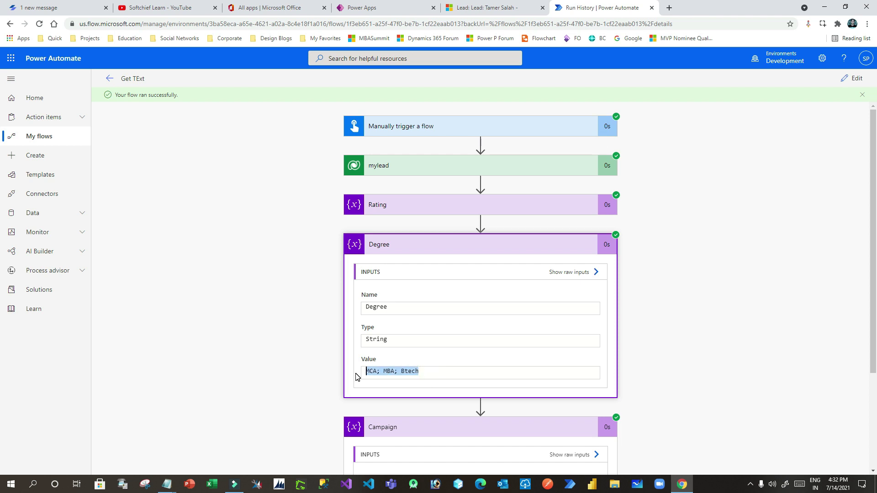
{"action": "left_click", "coordinate": [505, 208]}
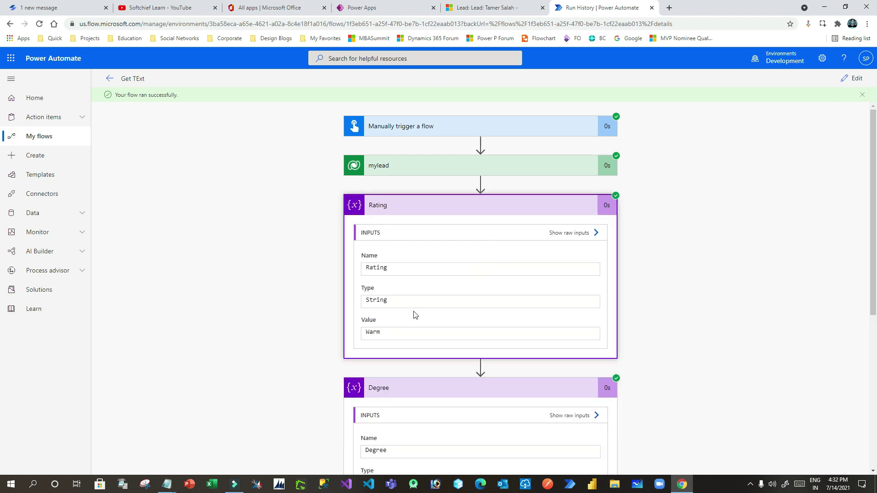
{"action": "double_click", "coordinate": [376, 334]}
{"action": "scroll", "coordinate": [514, 330], "scroll_direction": "down", "scroll_amount": 5}
{"action": "scroll", "coordinate": [517, 308], "scroll_direction": "down", "scroll_amount": 1}
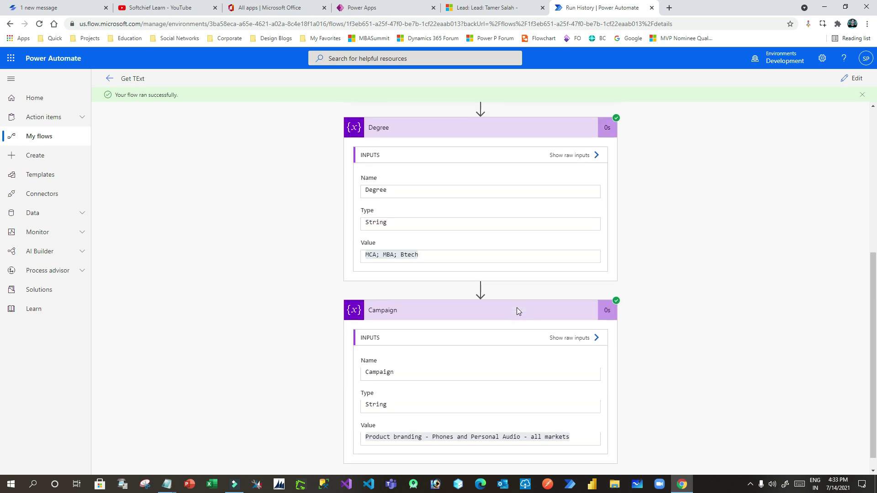
{"action": "scroll", "coordinate": [519, 310], "scroll_direction": "up", "scroll_amount": 6}
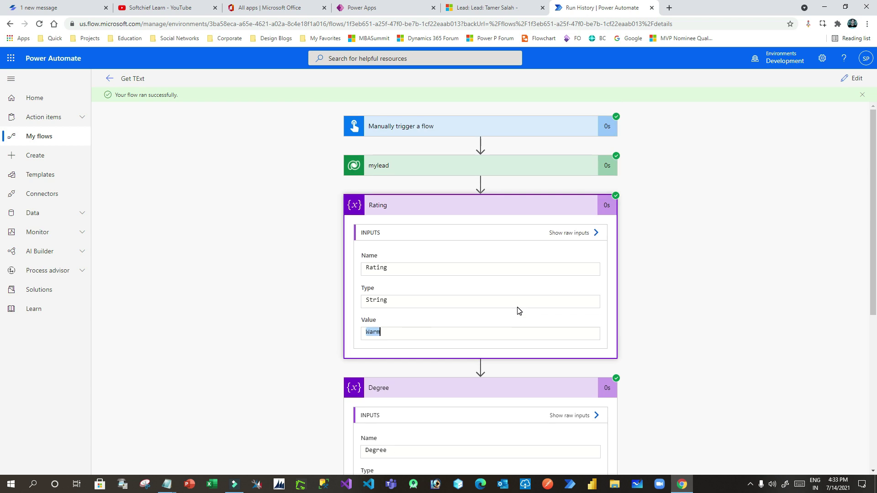